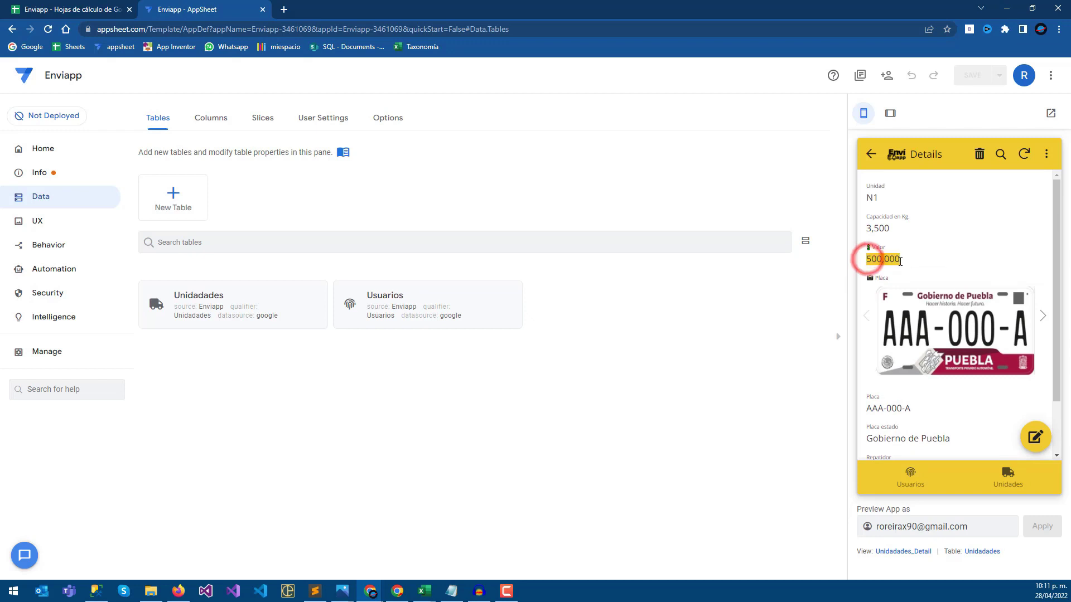
click(899, 258)
double_click(892, 260)
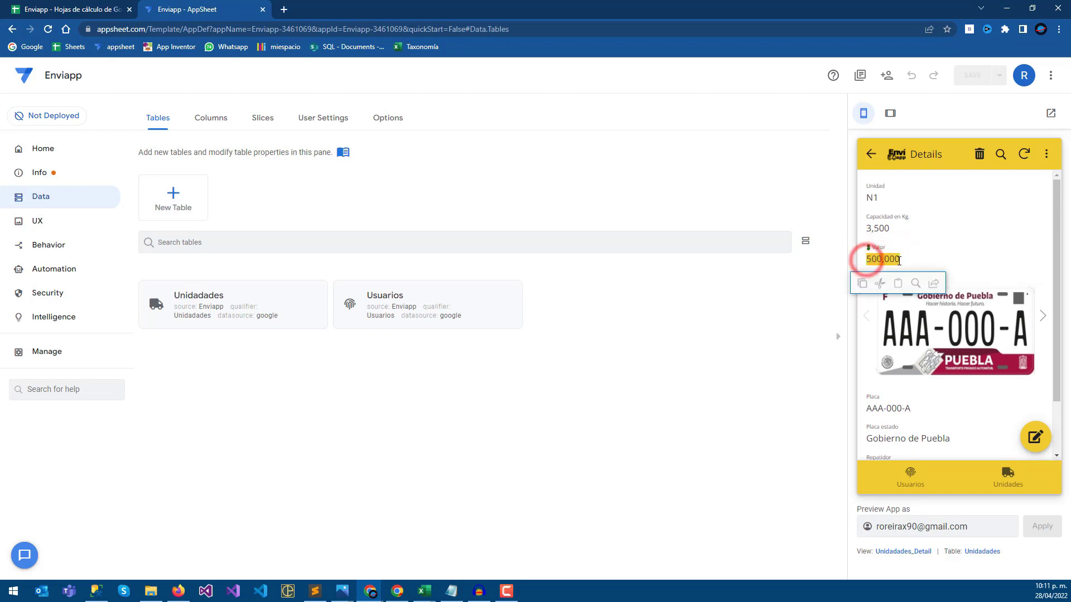
click(898, 258)
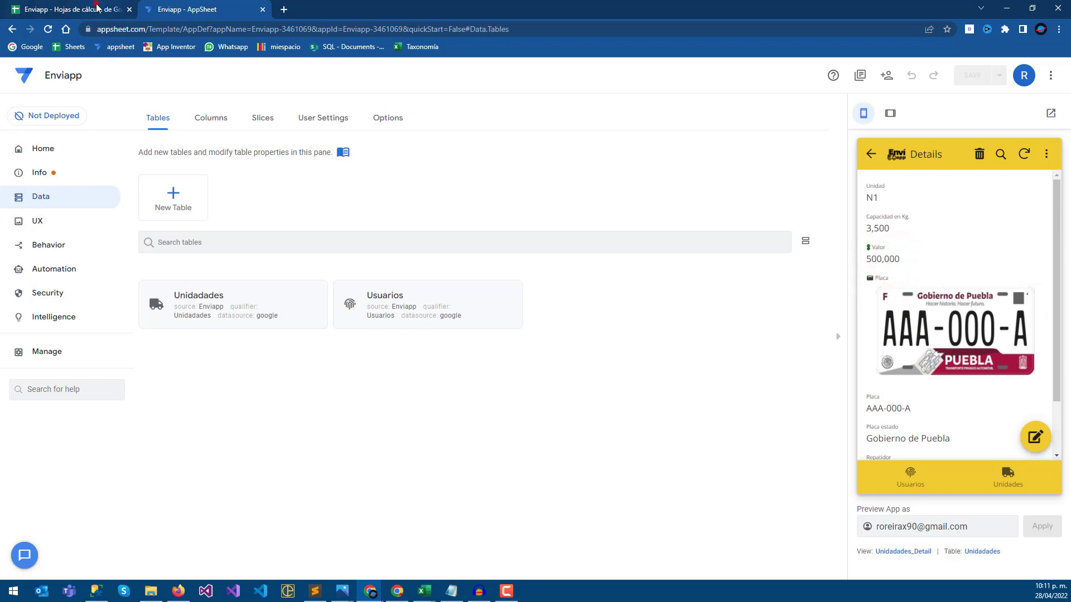
Step: Copy the administrator's email from the Usuarios sheet in Google Sheets and apply it in AppSheet as the app's preview user
click(99, 8)
click(90, 567)
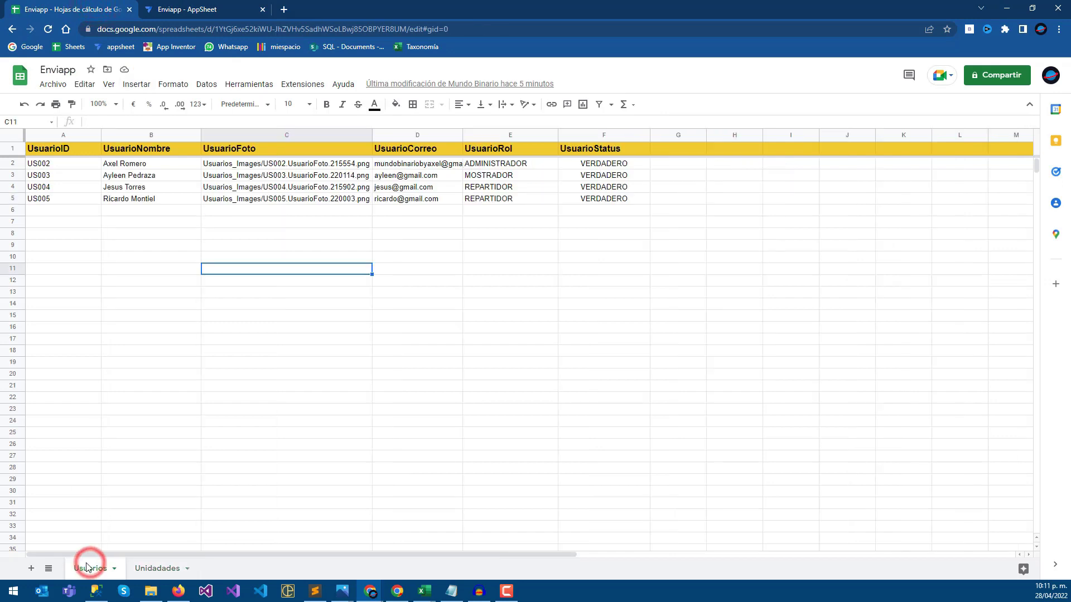
click(398, 165)
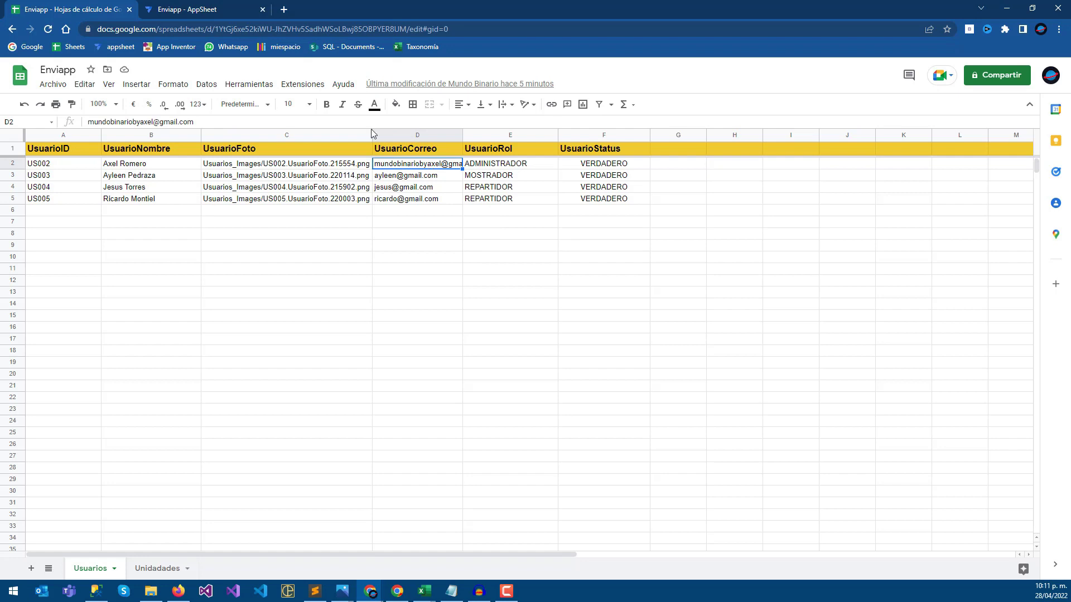
click(177, 9)
triple_click(987, 520)
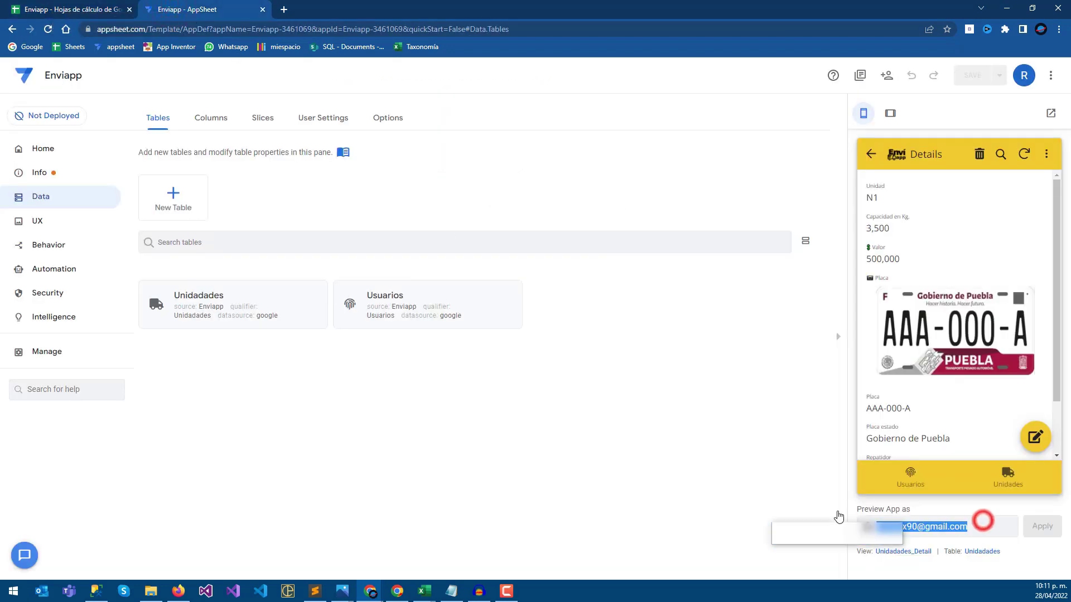
key(ctrl+v)
click(1042, 527)
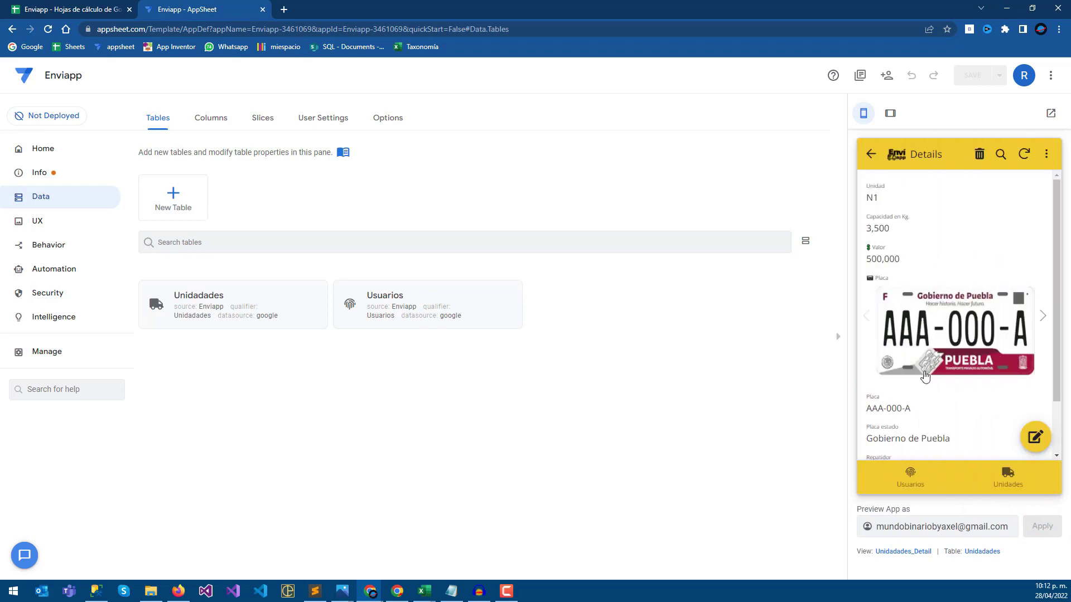
Step: Examine the preview user and the Valor field, and review the other users' names, emails and roles in the Usuarios sheet
drag(884, 526, 995, 527)
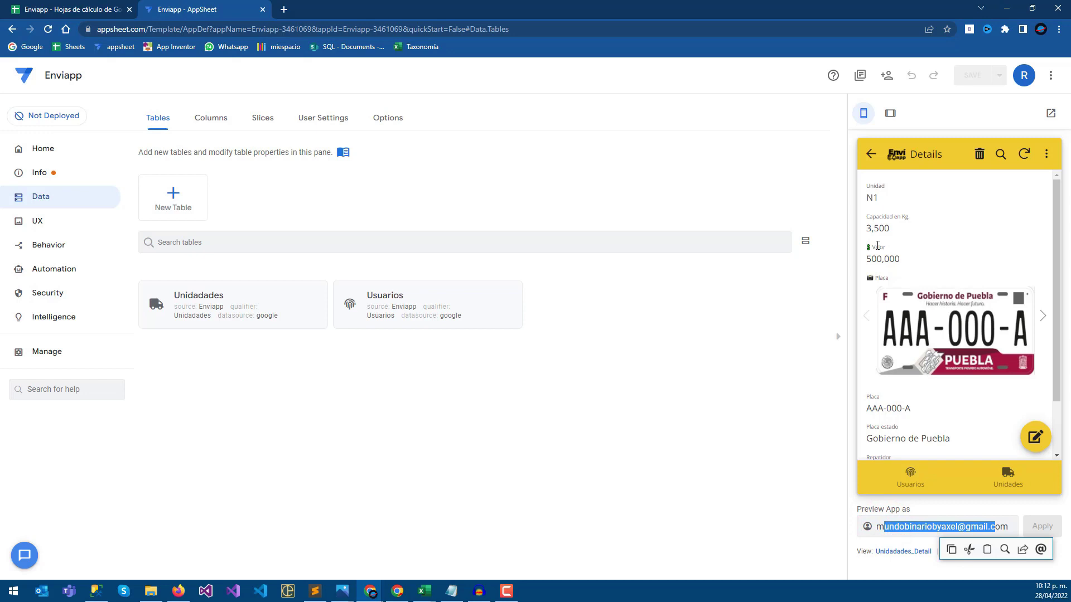
drag(890, 527, 887, 514)
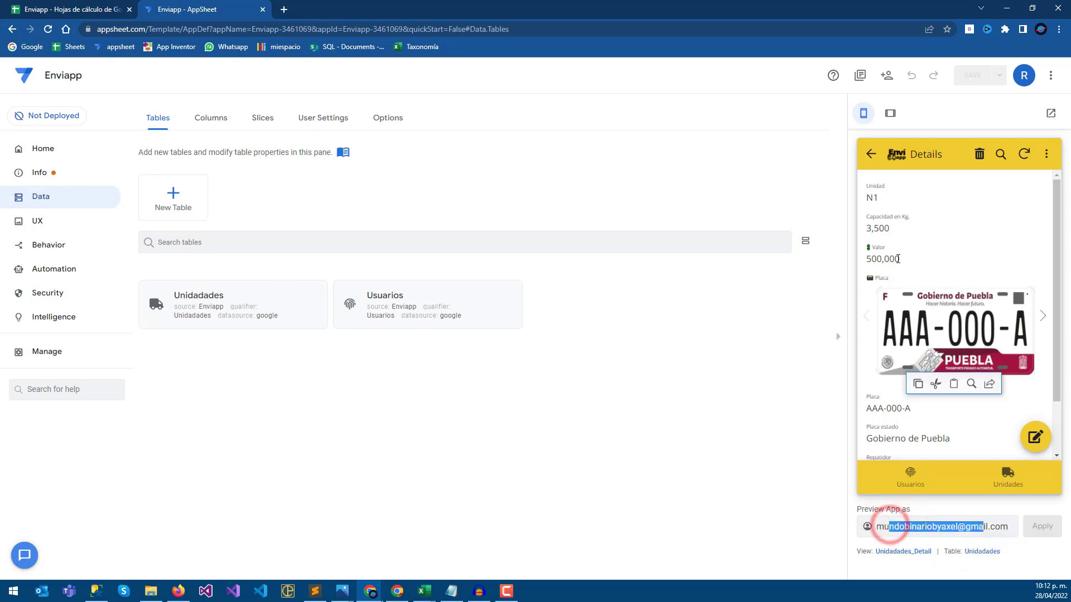
drag(868, 260, 894, 259)
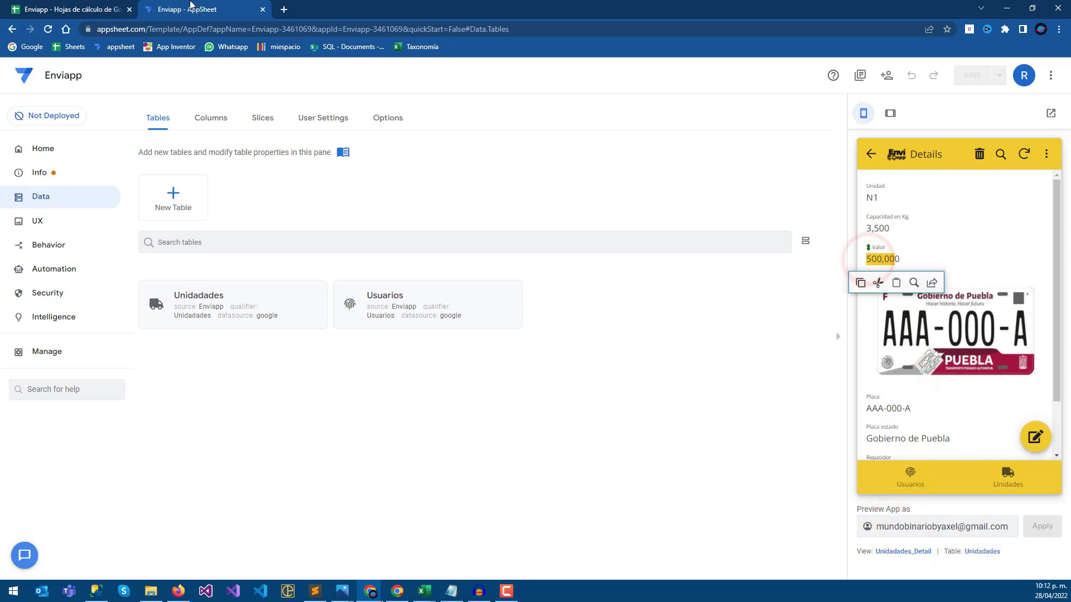
click(74, 5)
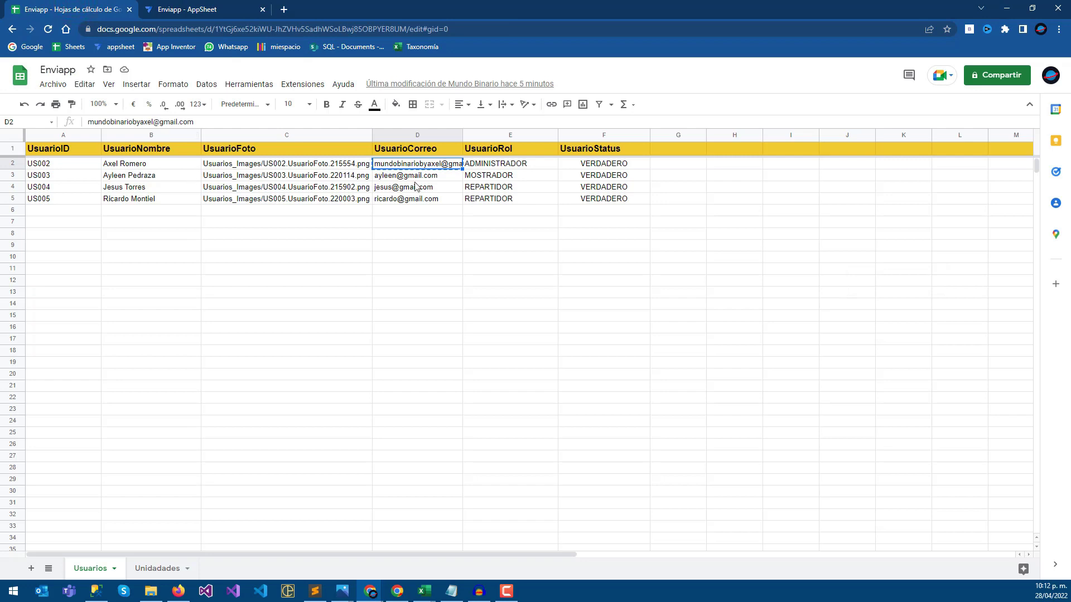
drag(479, 179, 488, 198)
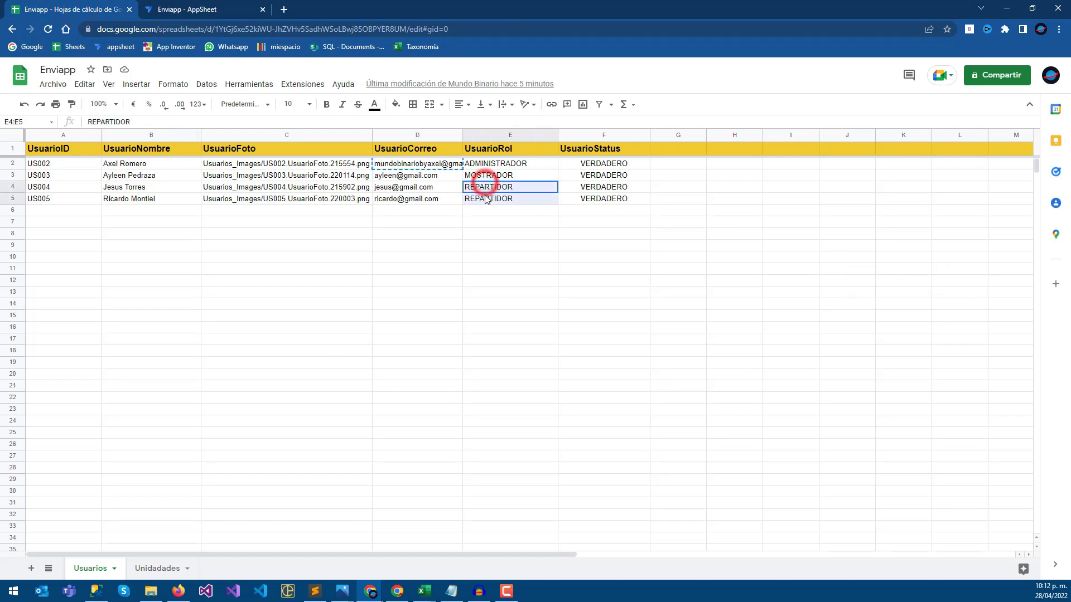
click(485, 175)
drag(146, 175, 148, 202)
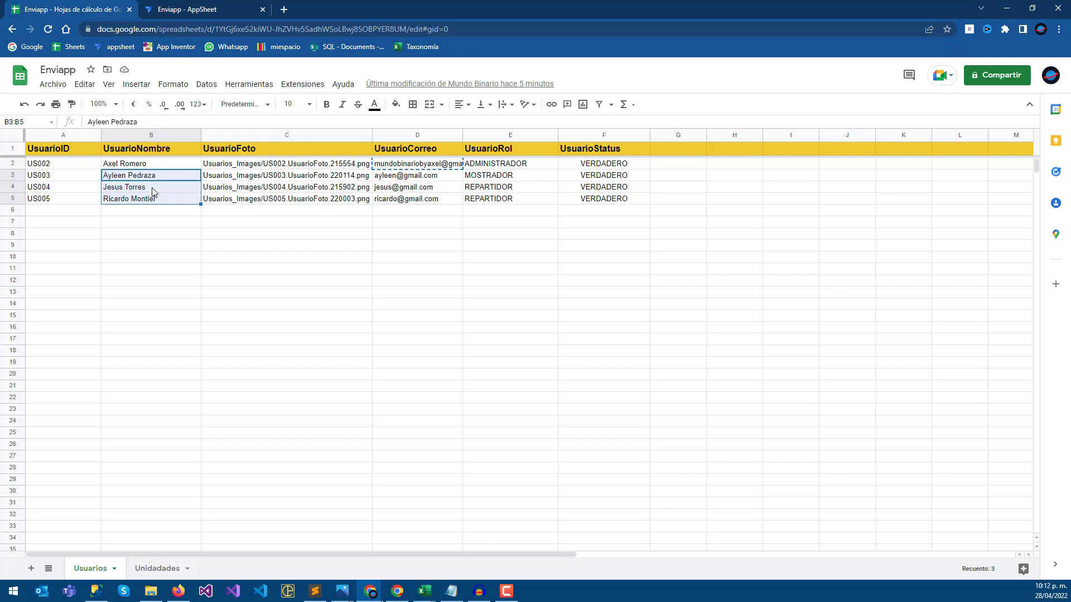
drag(433, 177, 433, 199)
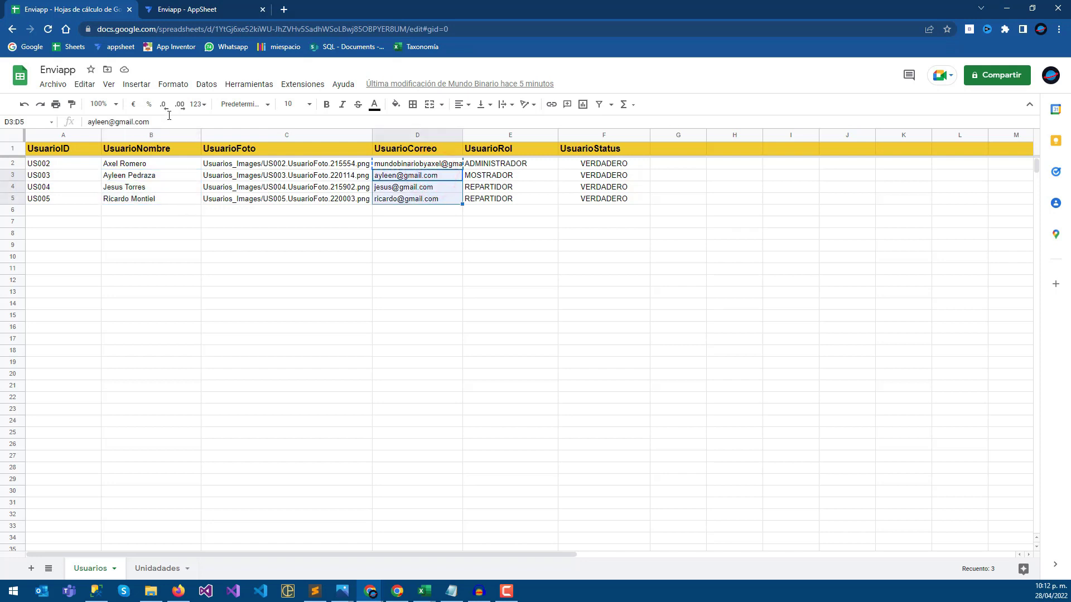
Step: Return to AppSheet and open the settings of the UnidadValorMonetario column in the Unidadades table
click(235, 9)
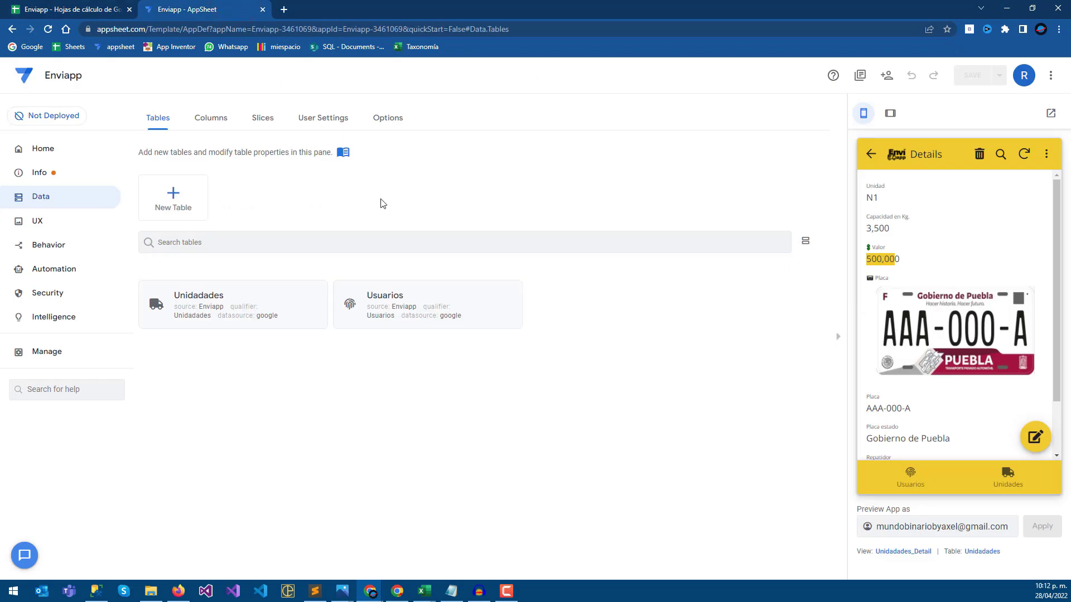
click(72, 196)
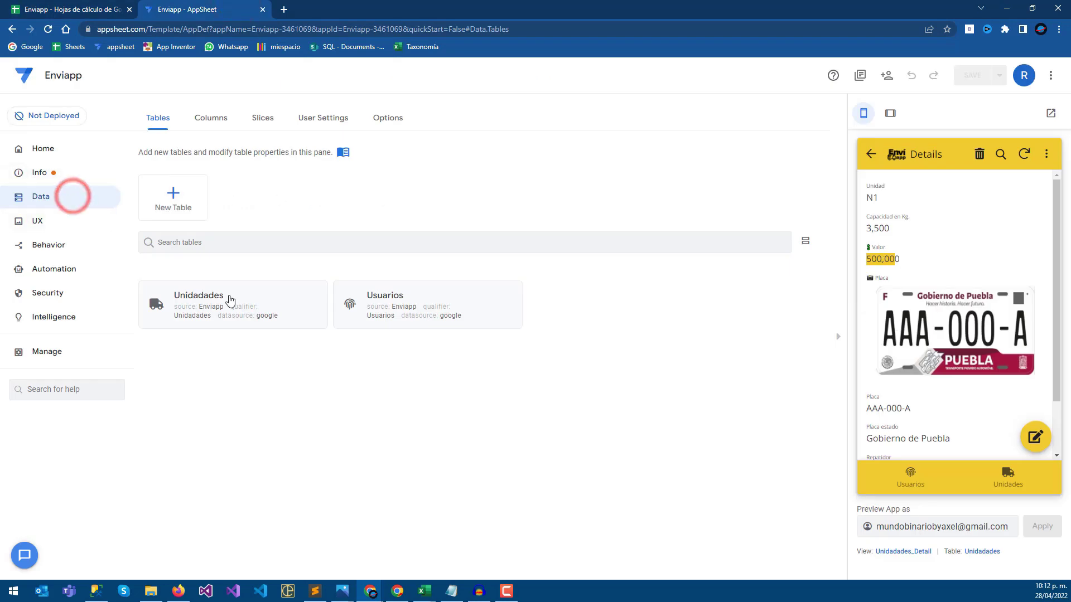
click(213, 298)
click(612, 192)
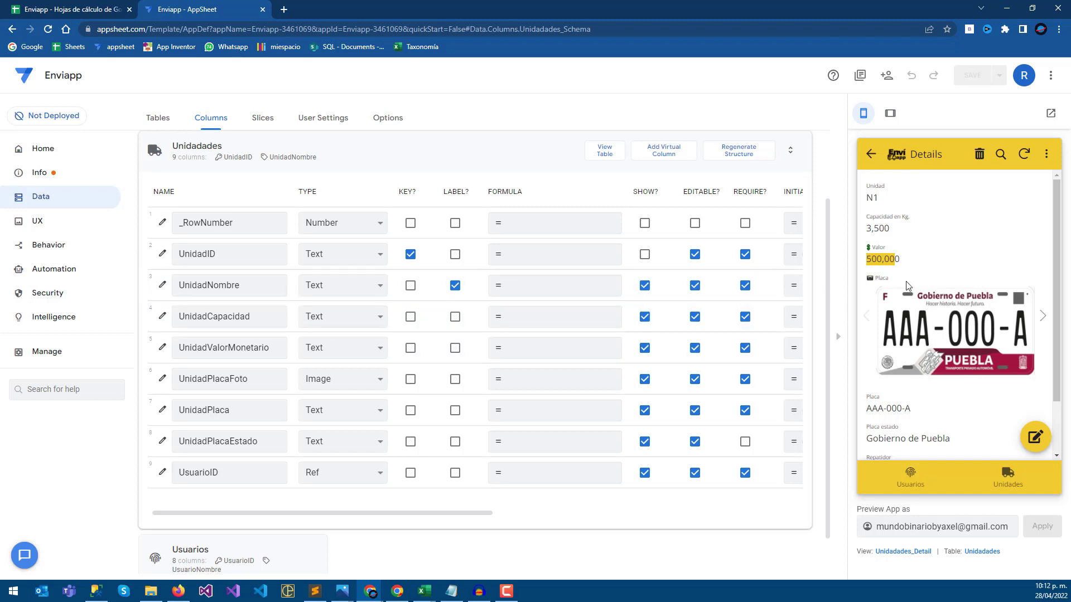
click(901, 257)
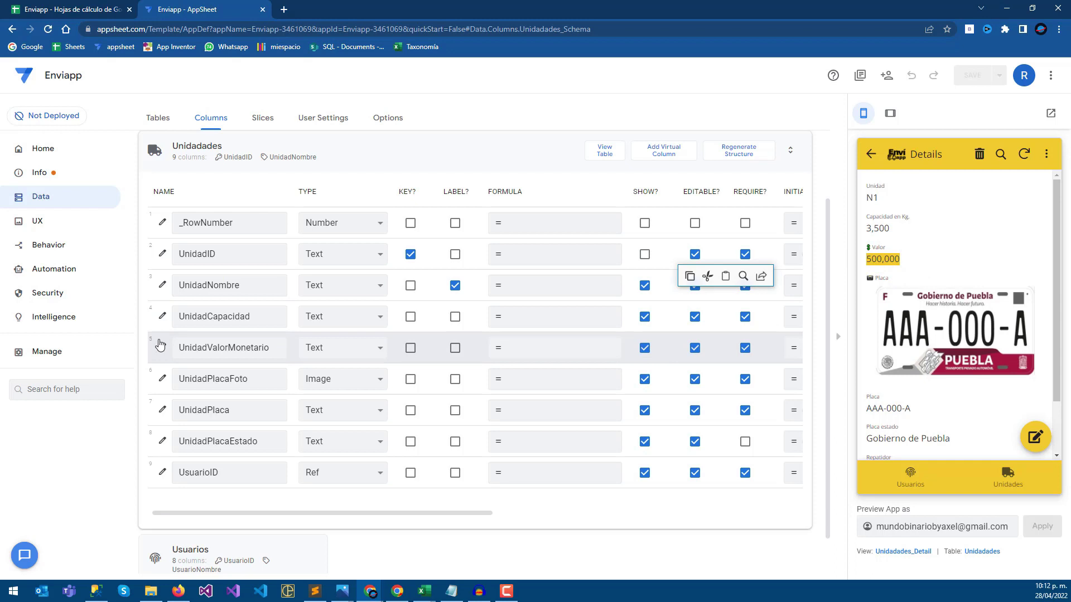
drag(191, 348, 268, 350)
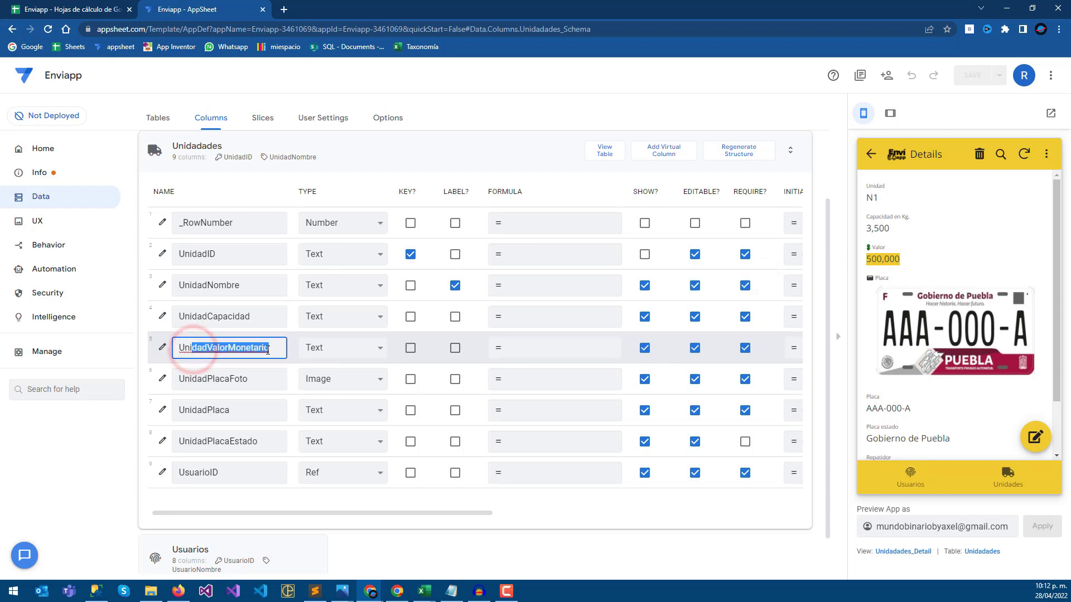
click(163, 348)
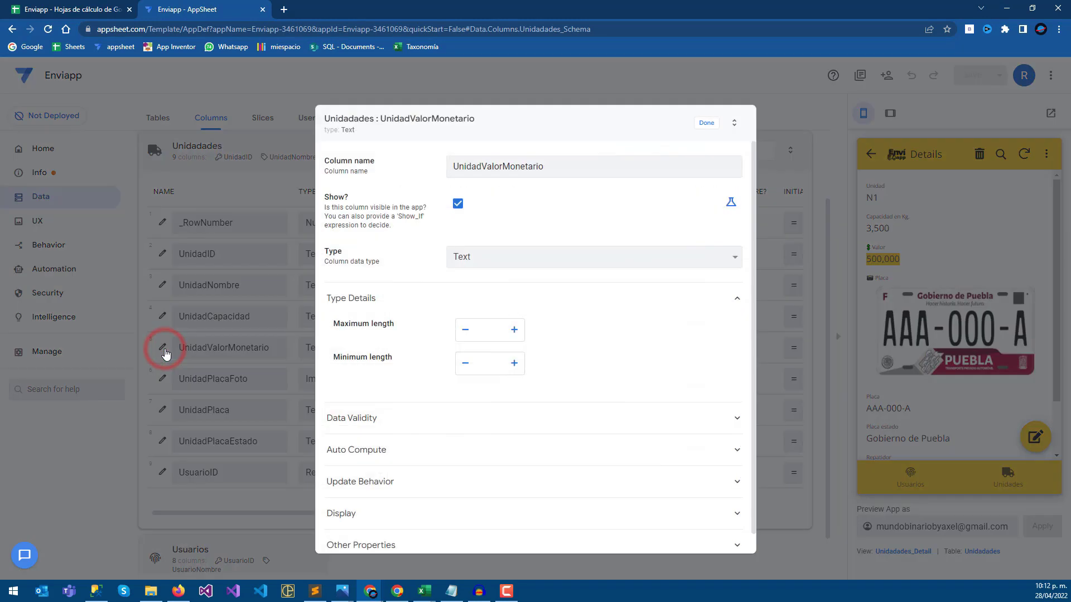
Step: Switch the column's Show? setting to a formula and open its Show_If expression in an enlarged editing area
double_click(329, 198)
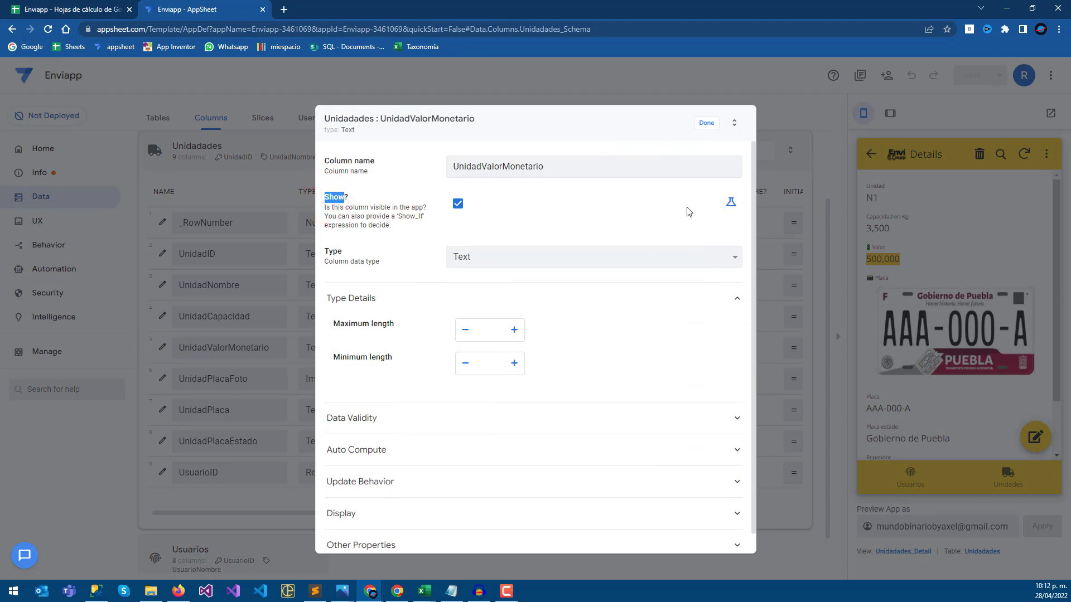
click(732, 204)
click(483, 209)
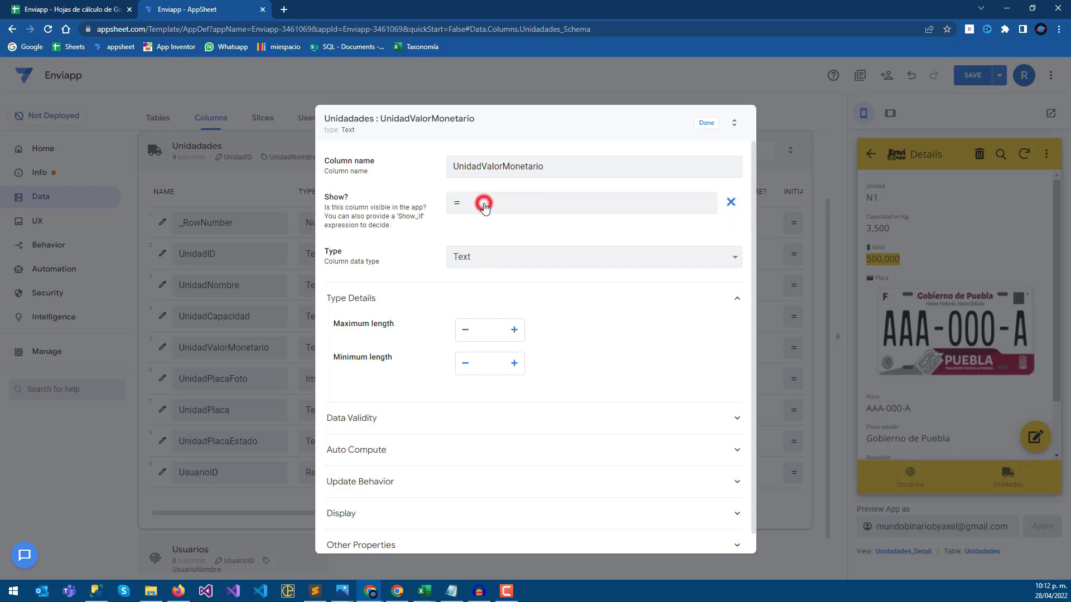
click(338, 161)
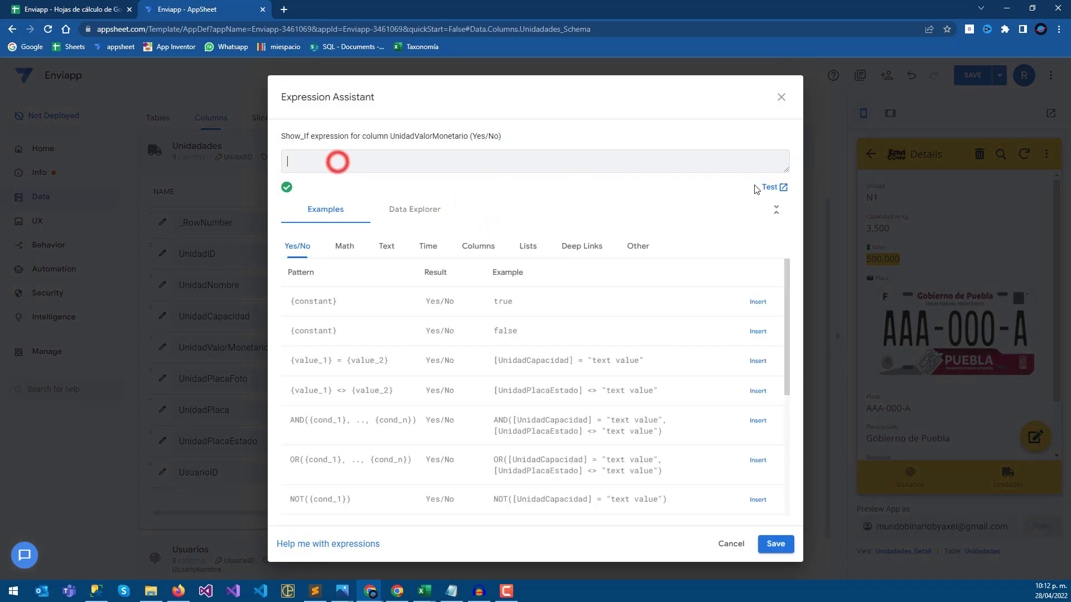
click(788, 171)
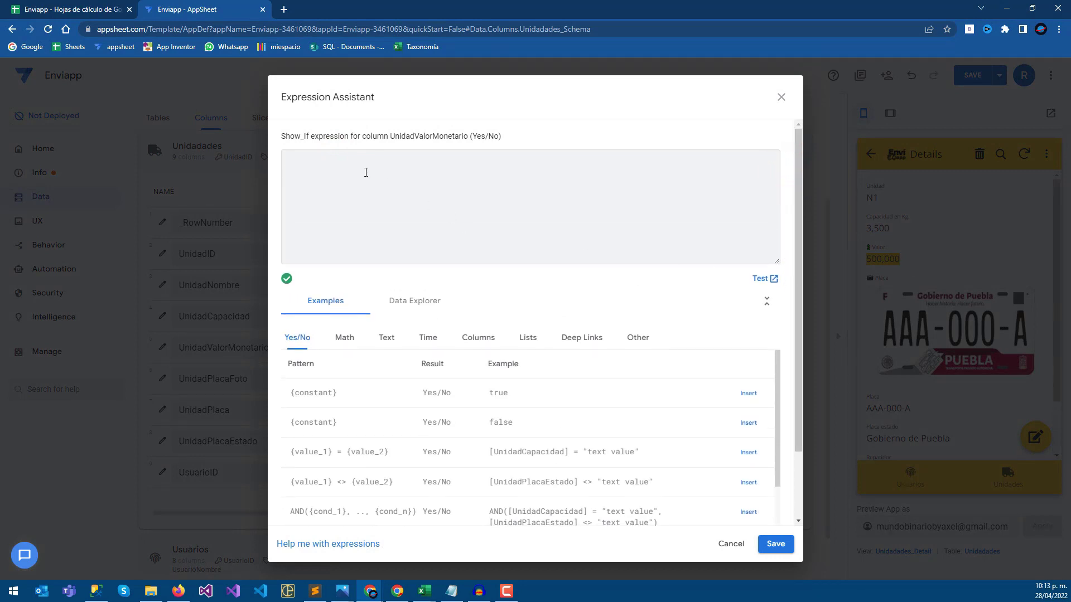
Step: Enter the Show_If expression AND(LOOKUP(USEREMAIL(), "Usuarios", "UsuarioCorreo", "UsuarioStatus") = "TRUE", IN(LOOKUP(USEREMAIL(), "Usuarios", "UsuarioCorreo", "UsuarioRol"), {"ADMINISTRADOR"}))
click(63, 6)
click(401, 188)
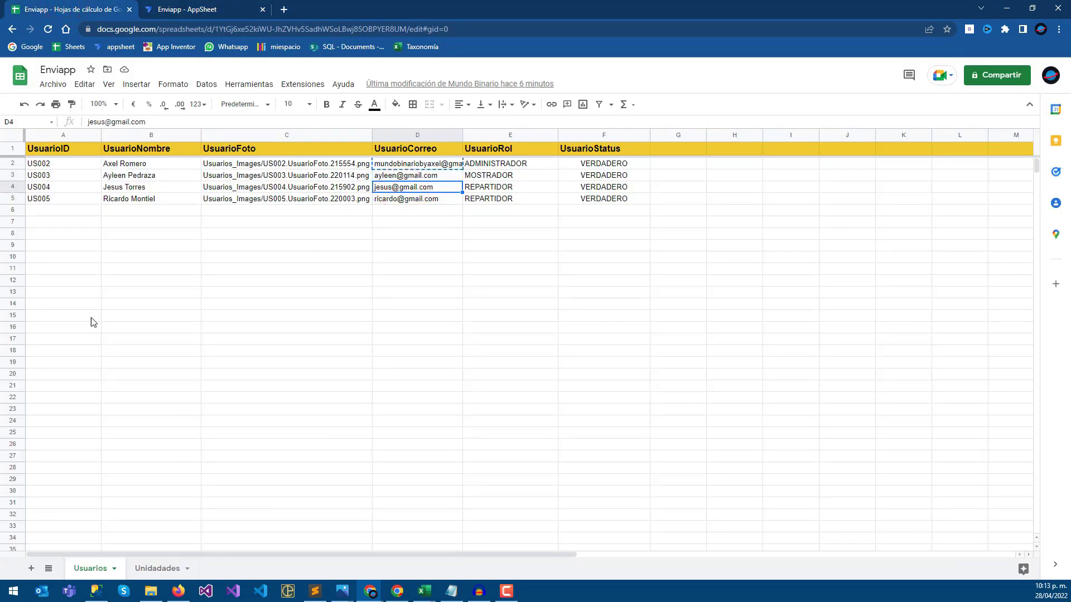
drag(56, 164, 584, 170)
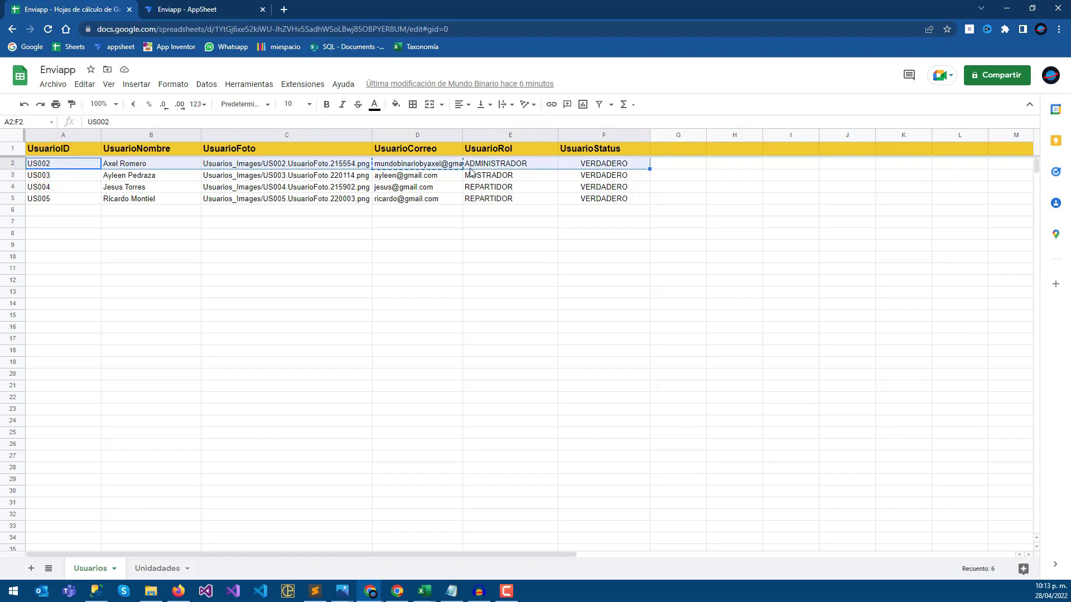
key(alt+Tab)
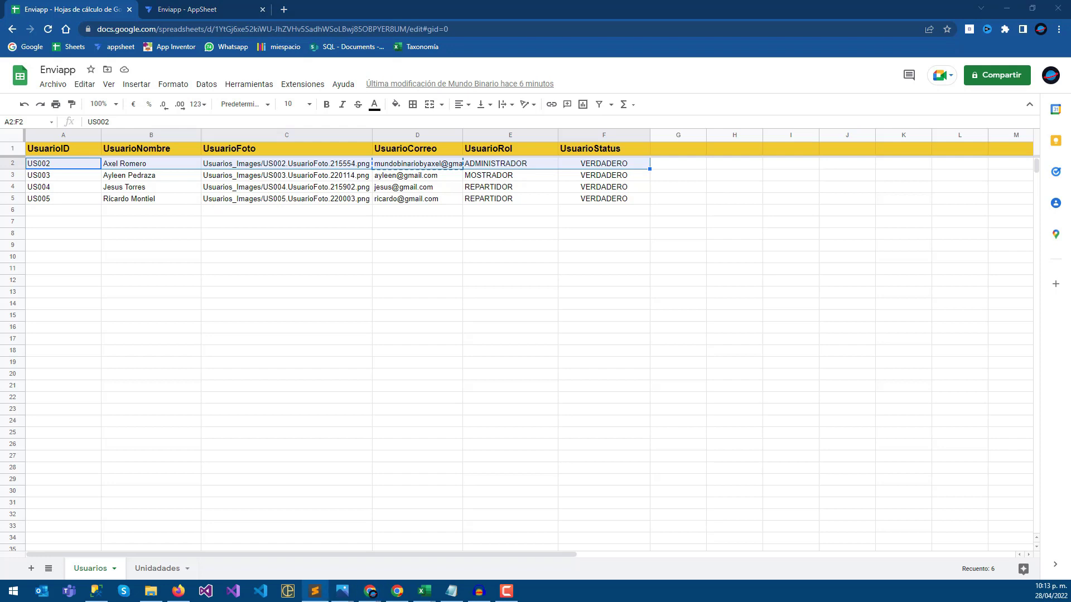
click(189, 10)
click(346, 177)
text(AND (     LOOKUP(USEREMAIL(), "Usuarios", "UsuarioCorreo", "UsuarioStatus") = "TRUE"     ,IN(LOOKUP(USEREMAIL(), "Usuarios", "UsuarioCorreo", "UsuarioRol"), { "ADMINISTRADOR" }) ))
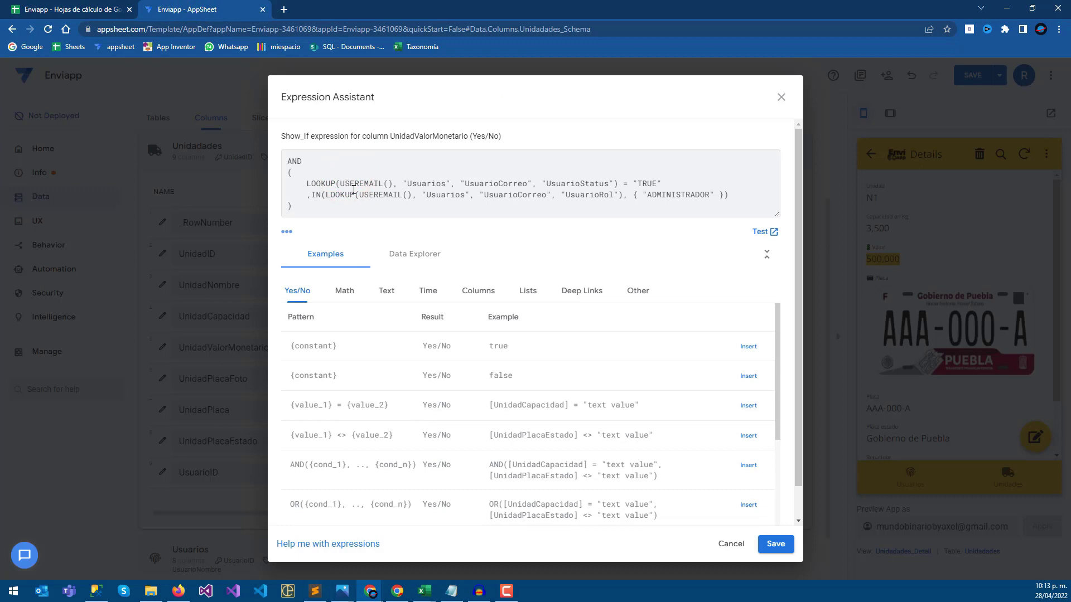
Step: Examine the AND condition and its USEREMAIL lookup, comparing them with the administrator's row in the Usuarios sheet
double_click(287, 160)
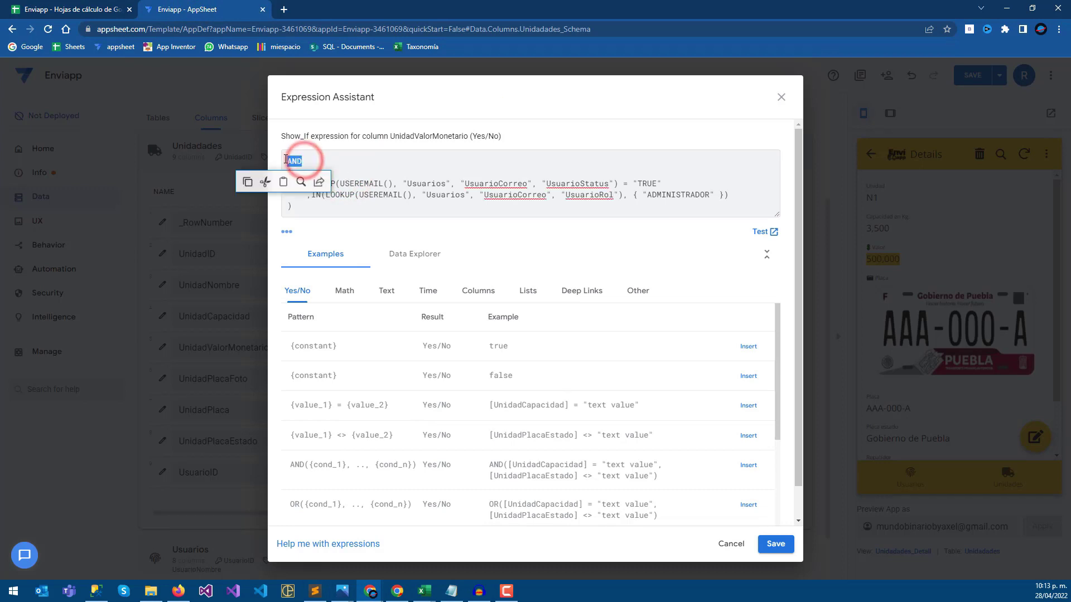
double_click(295, 161)
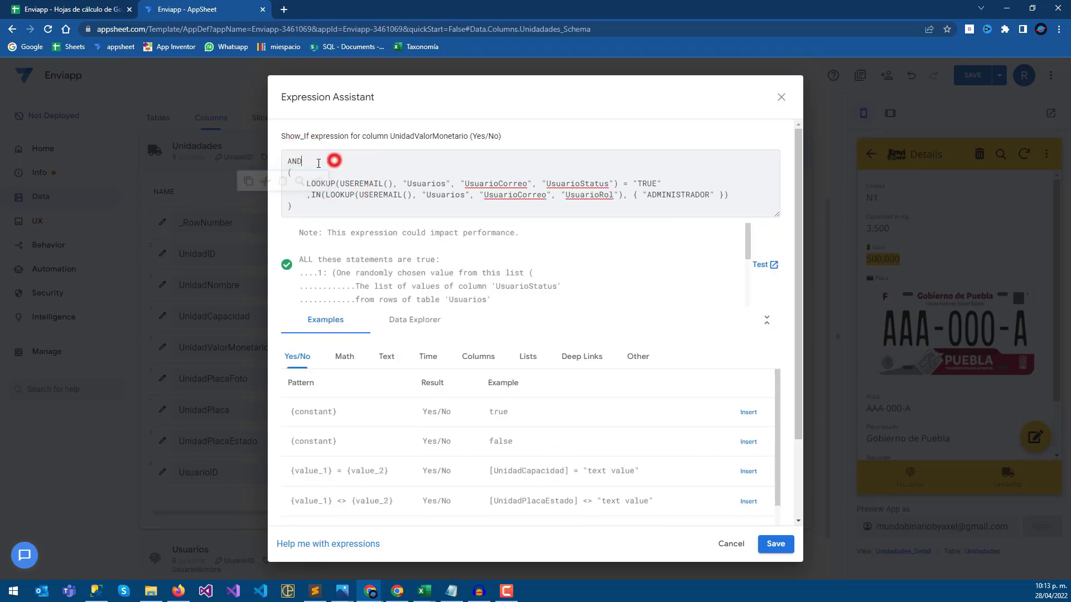
click(365, 195)
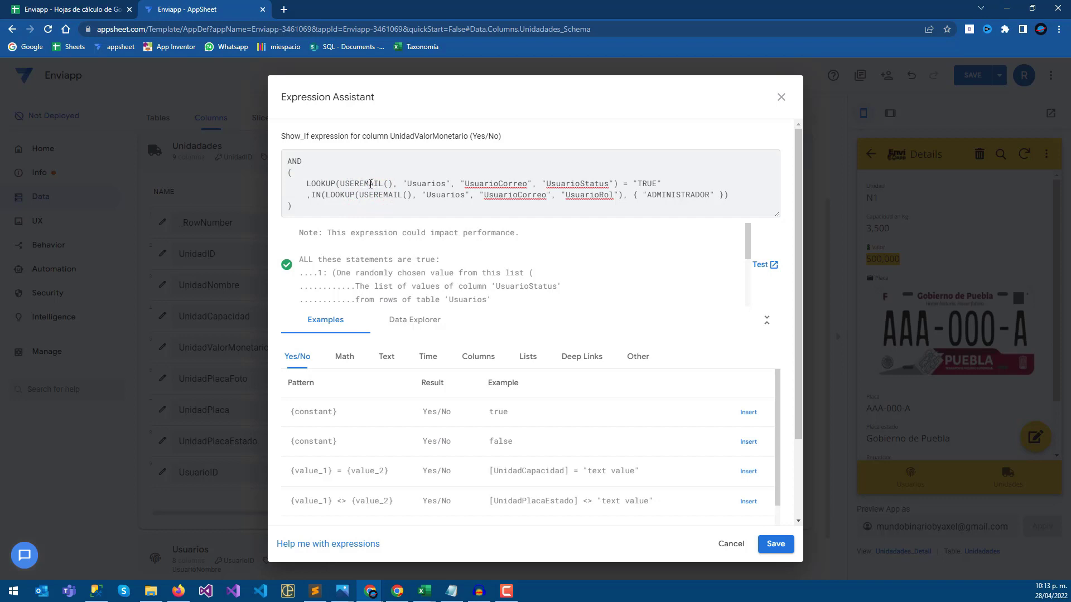
click(114, 17)
click(245, 165)
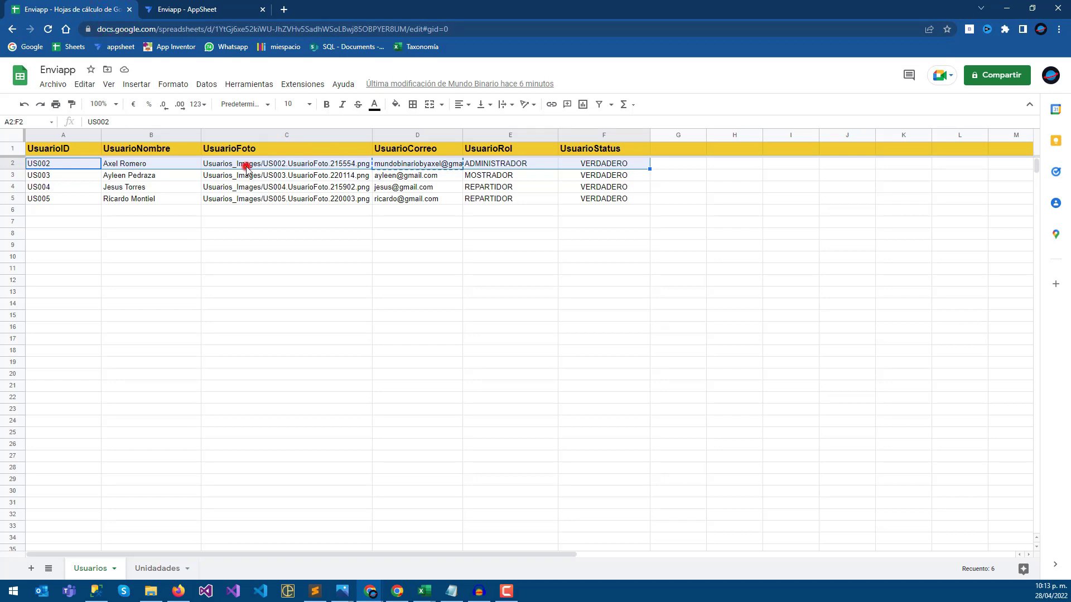
click(230, 8)
Step: Widen the UsuarioCorreo column in the Usuarios sheet to fit the administrator's full email, and return to the Show_If expression
click(89, 9)
click(401, 163)
drag(462, 134, 490, 134)
click(191, 7)
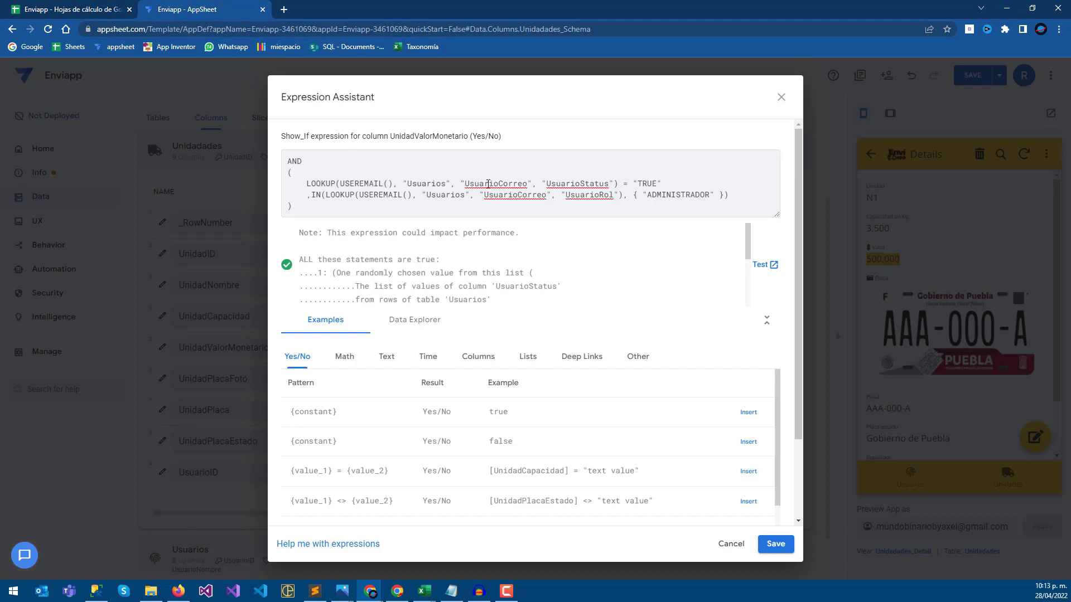
Step: Check the columns referenced in the Show_If expression against the UsuarioCorreo, UsuarioRol and UsuarioStatus columns of the Usuarios sheet
click(98, 9)
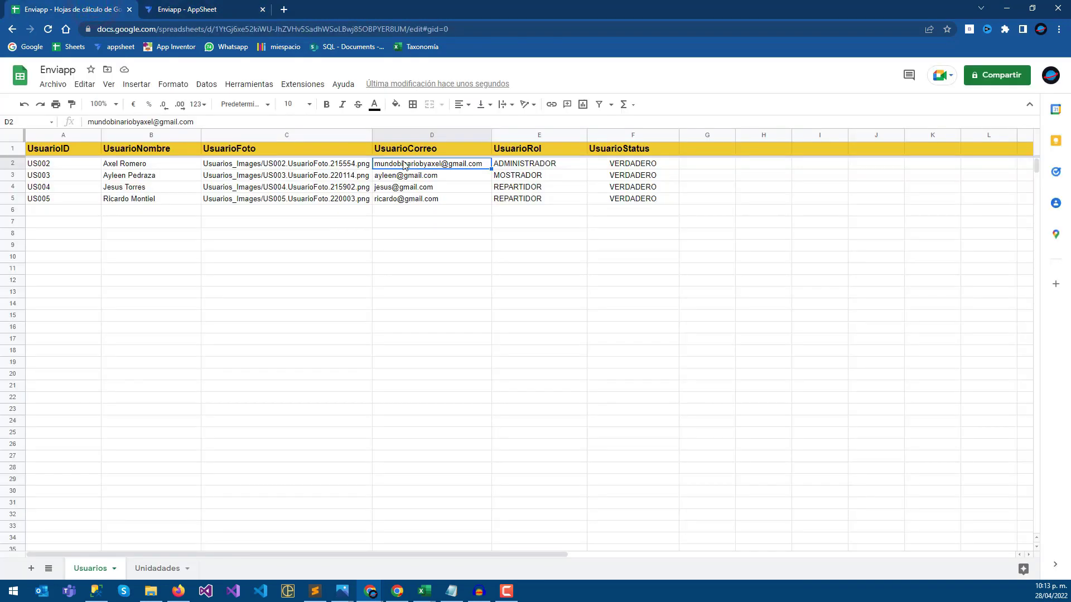
click(188, 7)
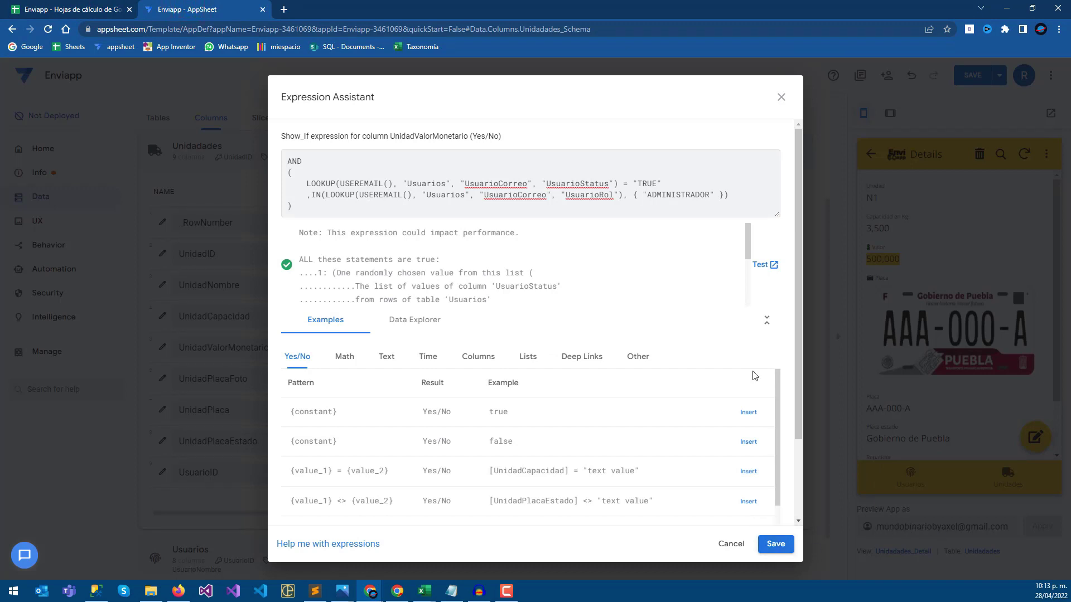
click(62, 8)
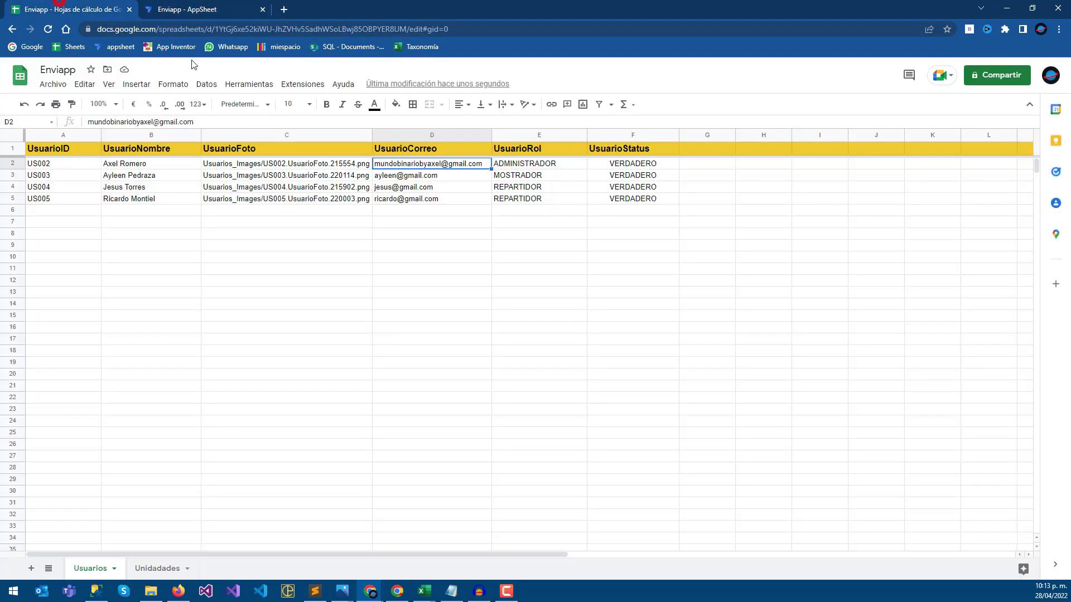
Step: Check the UsuarioStatus condition of the Show_If expression against the administrator's status in the Usuarios sheet
click(184, 8)
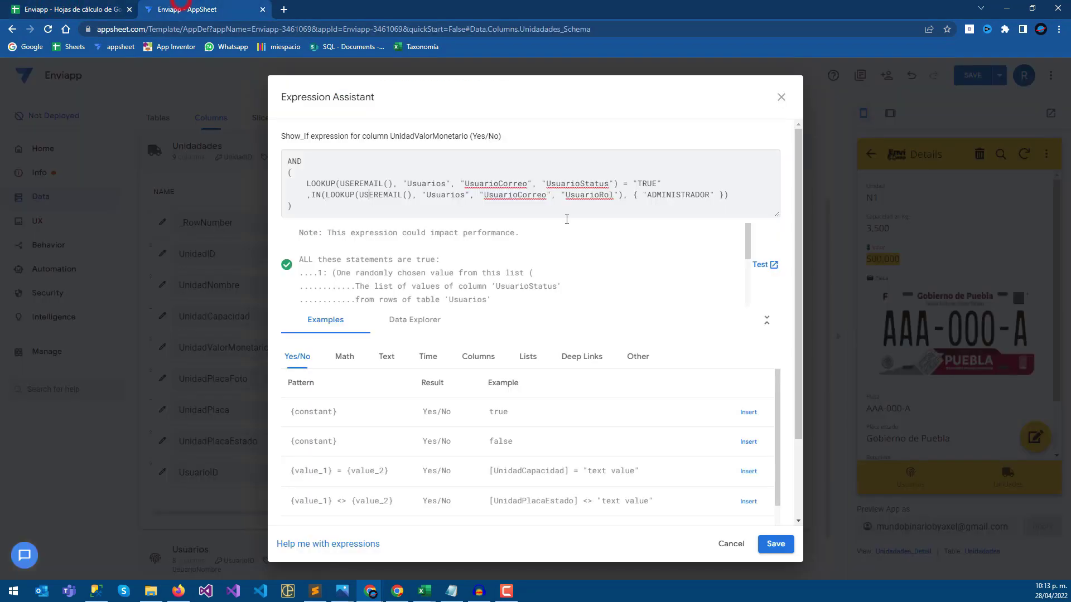
double_click(570, 179)
click(590, 186)
click(67, 9)
click(634, 165)
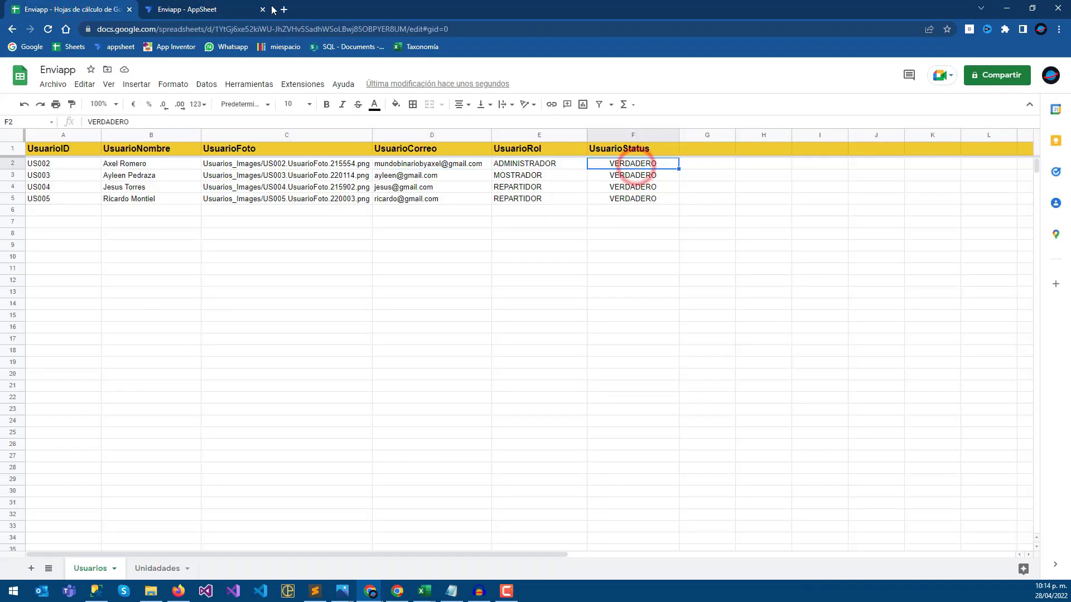
click(212, 9)
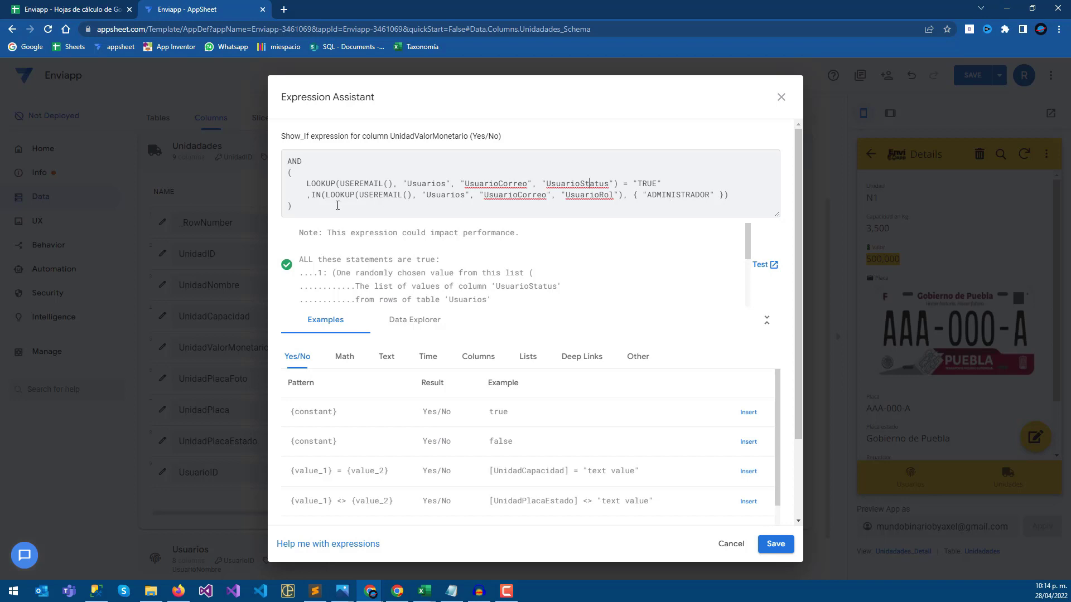
Step: Save the Show_If expression, finish editing the UnidadValorMonetario column and save the app
click(776, 543)
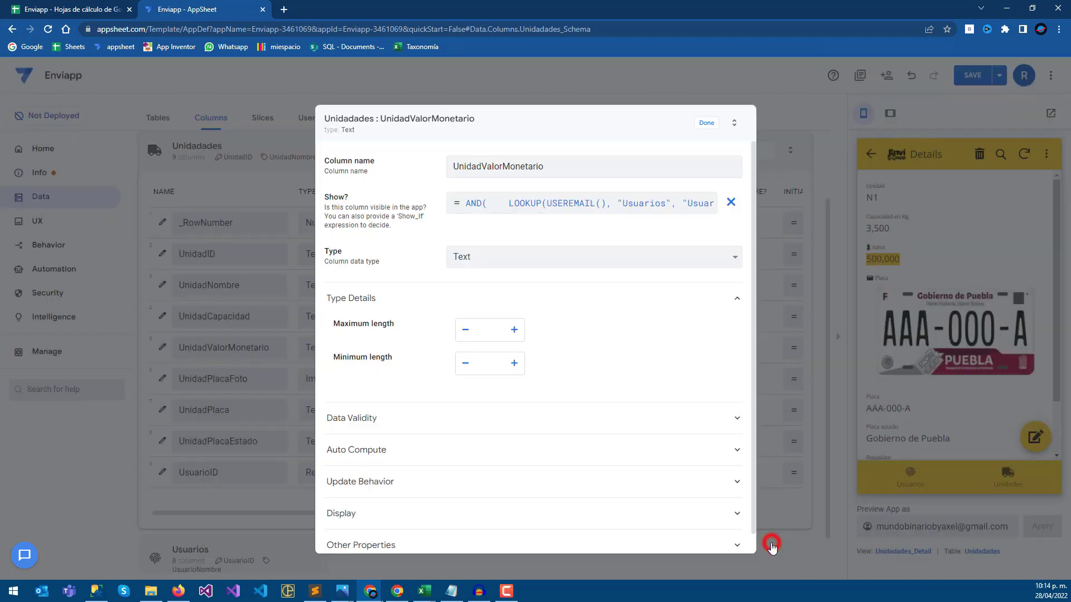
click(707, 123)
click(974, 75)
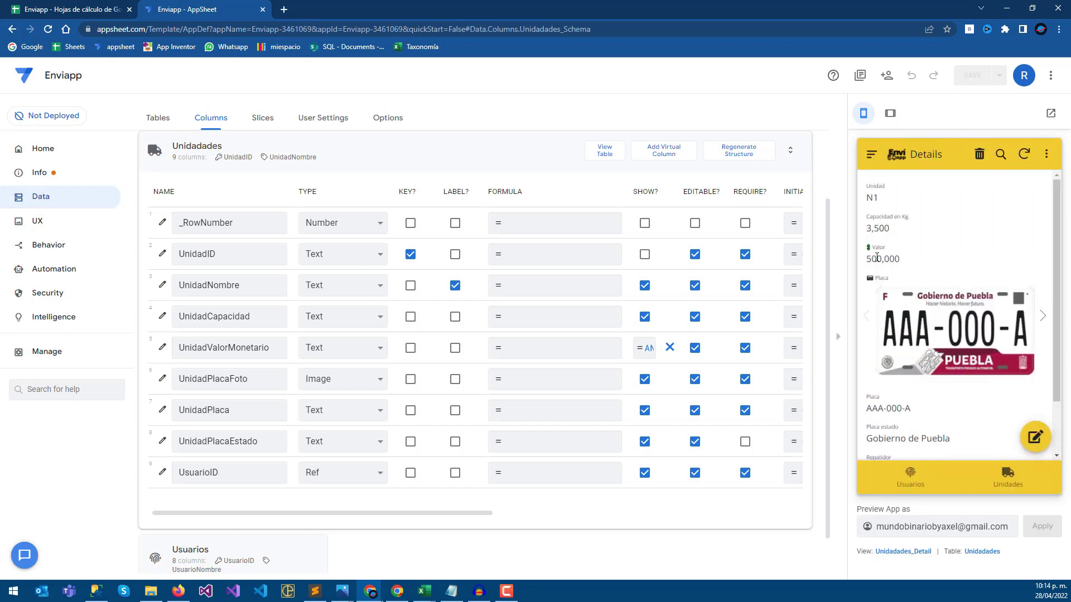
Step: Preview the app with the email of the REPARTIDOR in row 4 of the Usuarios sheet and inspect the unit's details
click(95, 7)
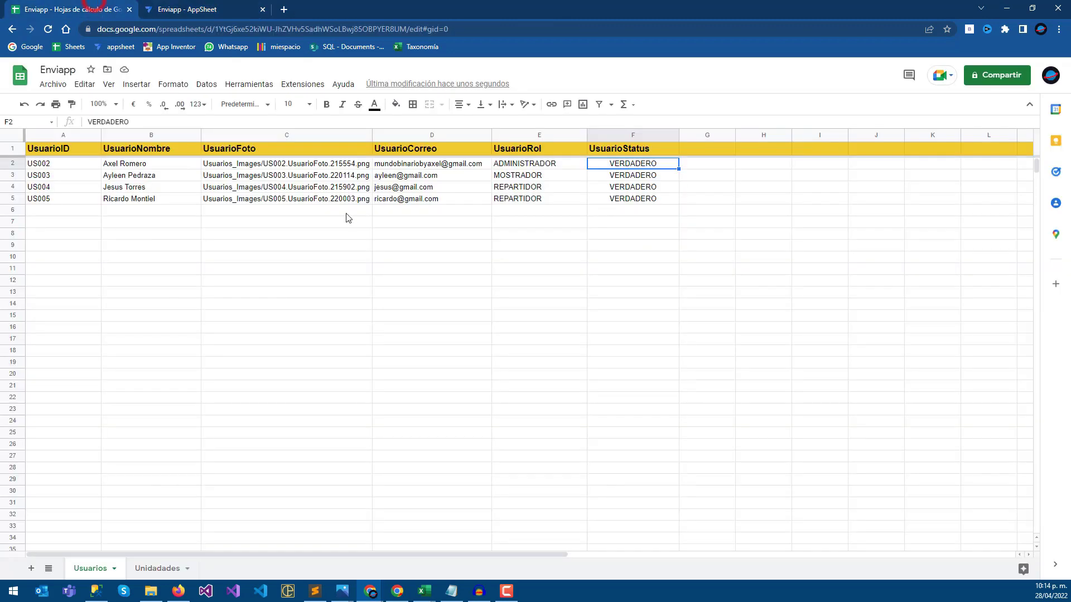
mouse_move(422, 191)
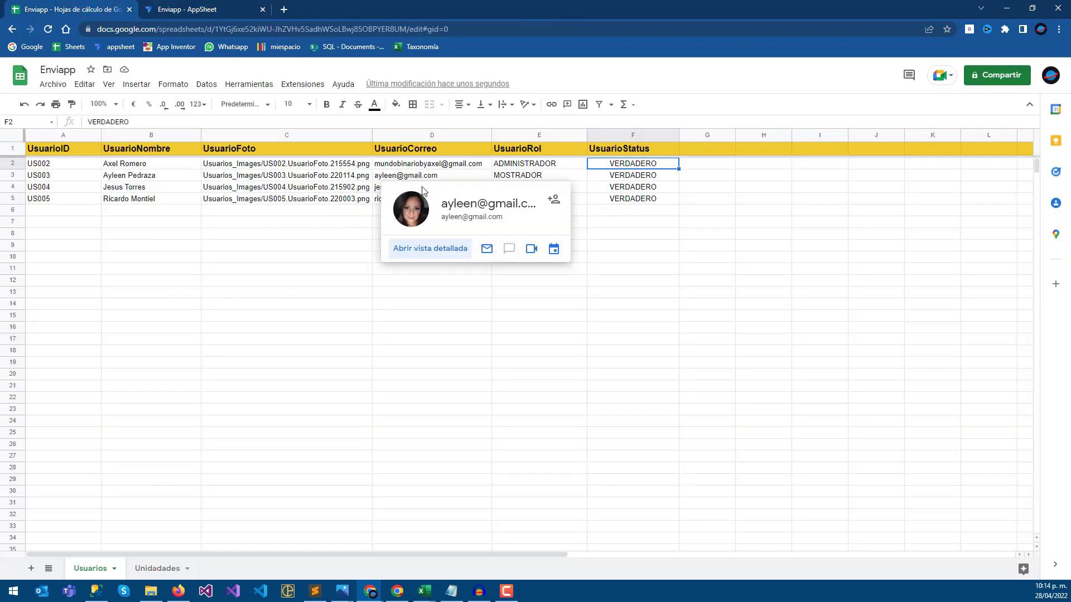
click(370, 187)
click(385, 188)
key(ctrl+c)
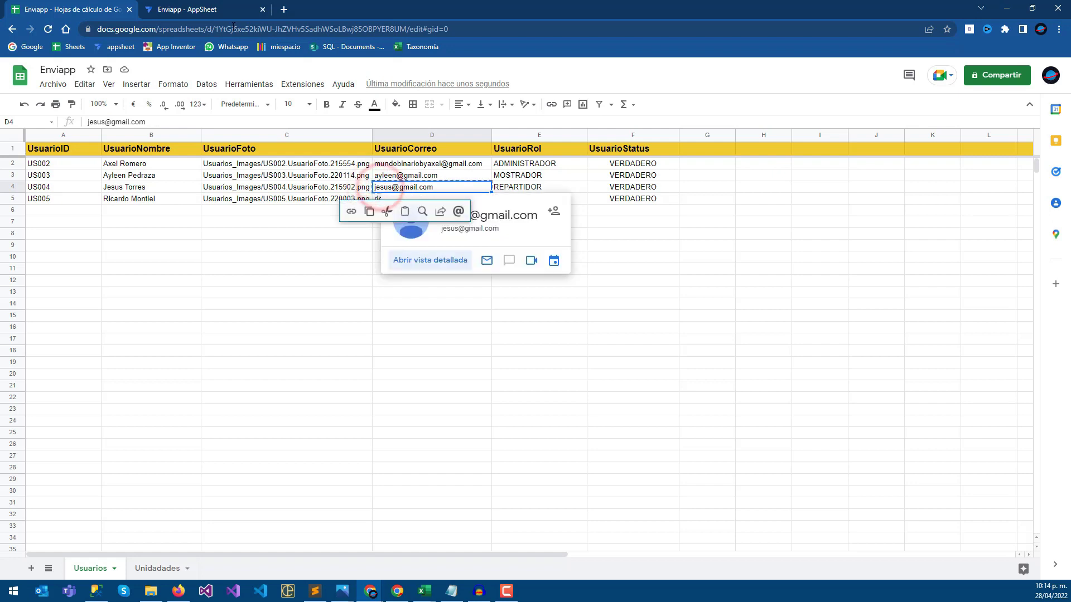
click(208, 8)
triple_click(1009, 525)
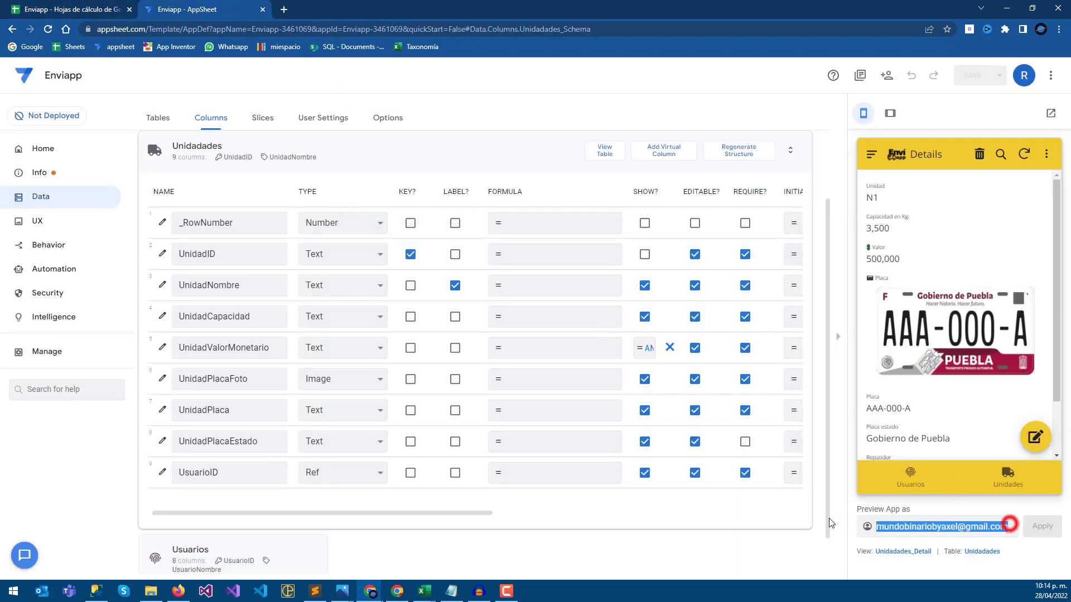
key(ctrl+v)
click(1042, 527)
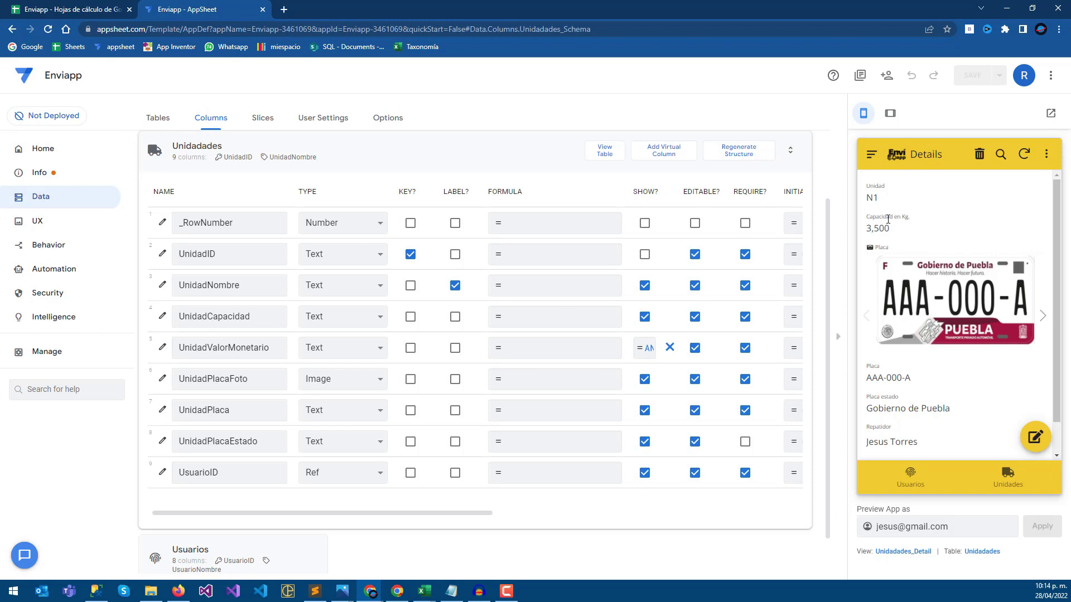
scroll(904, 279, down, 1)
scroll(921, 346, up, 1)
Step: Preview the app with the MOSTRADOR user's email copied from the Usuarios sheet
click(70, 9)
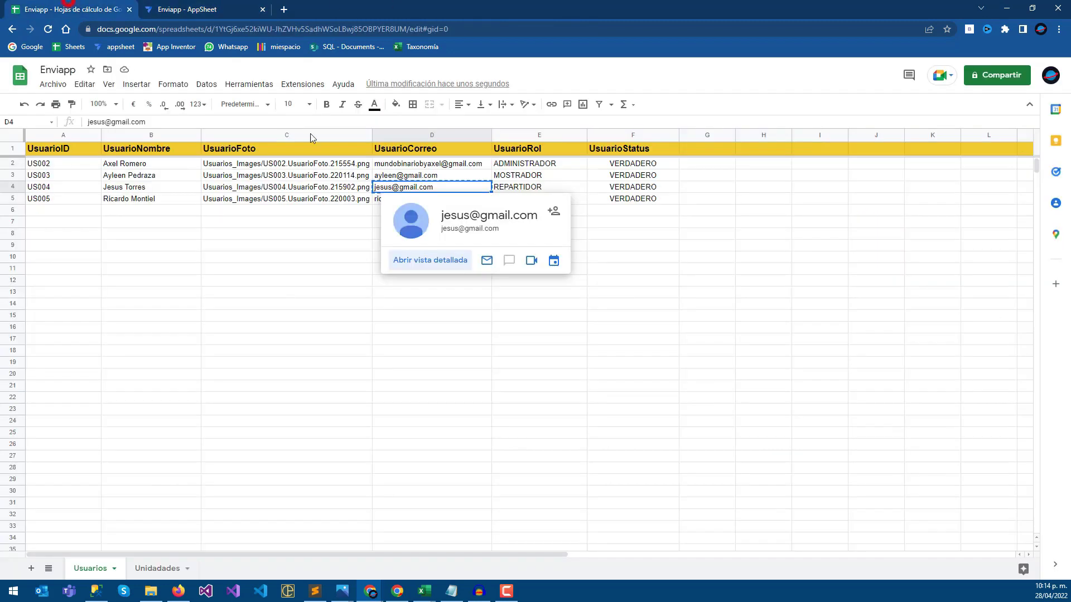
click(416, 177)
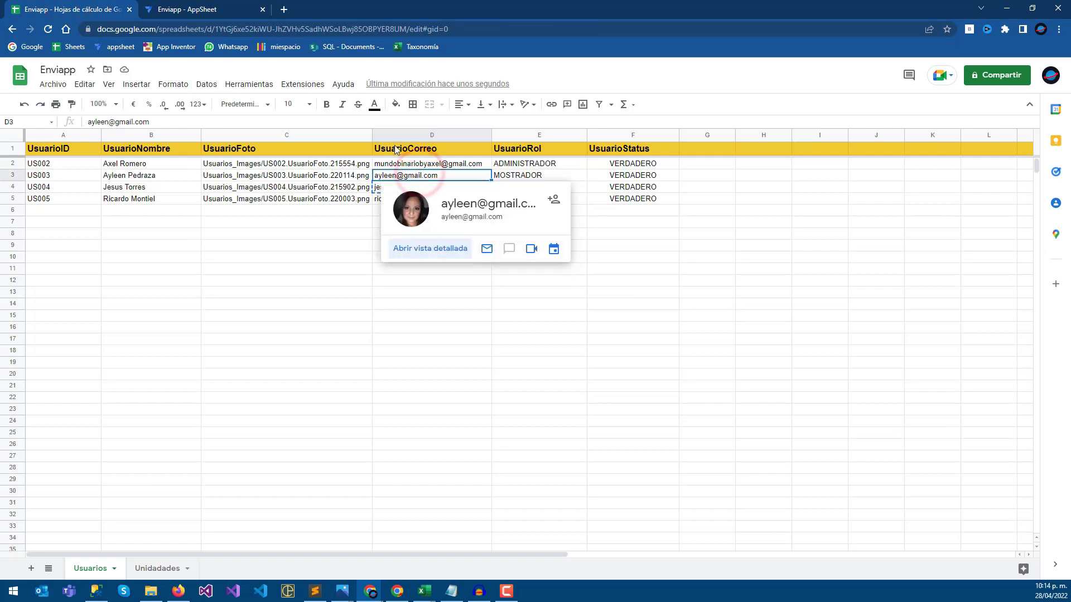
click(395, 174)
key(ctrl+c)
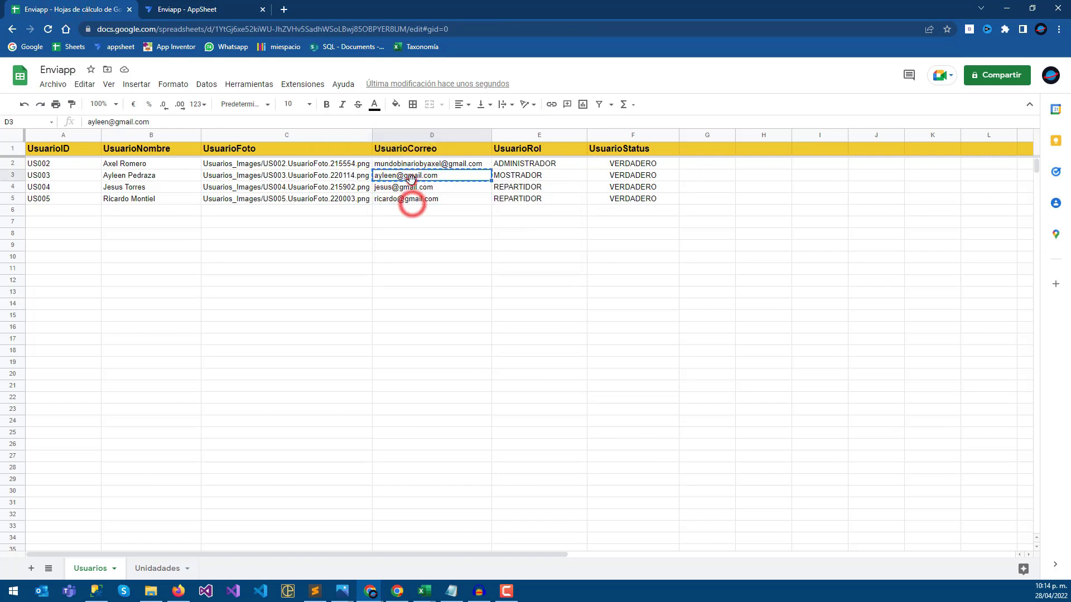
click(206, 6)
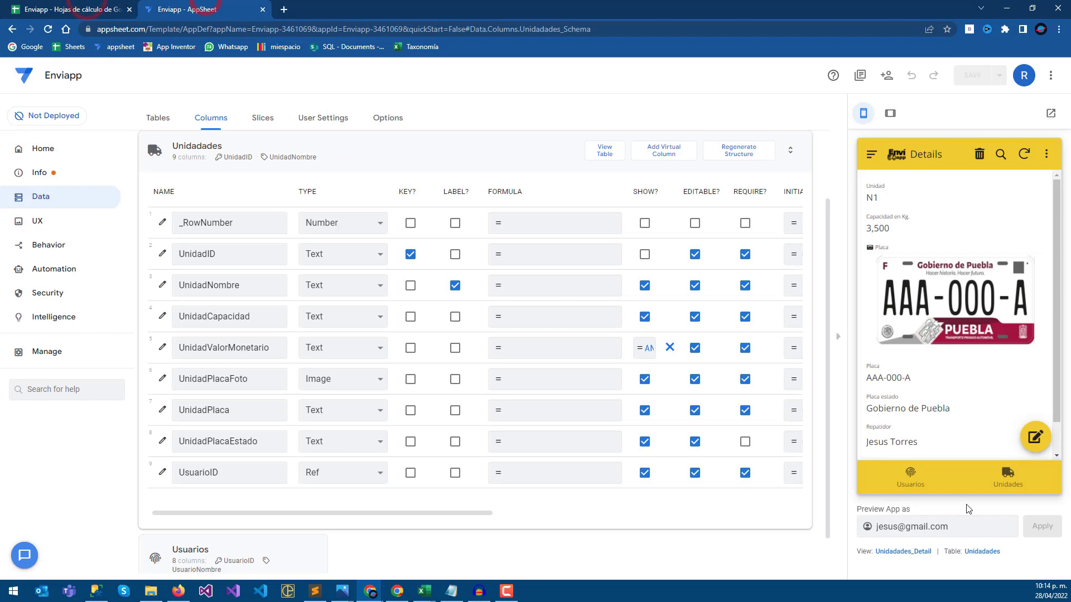
triple_click(957, 524)
key(ctrl+v)
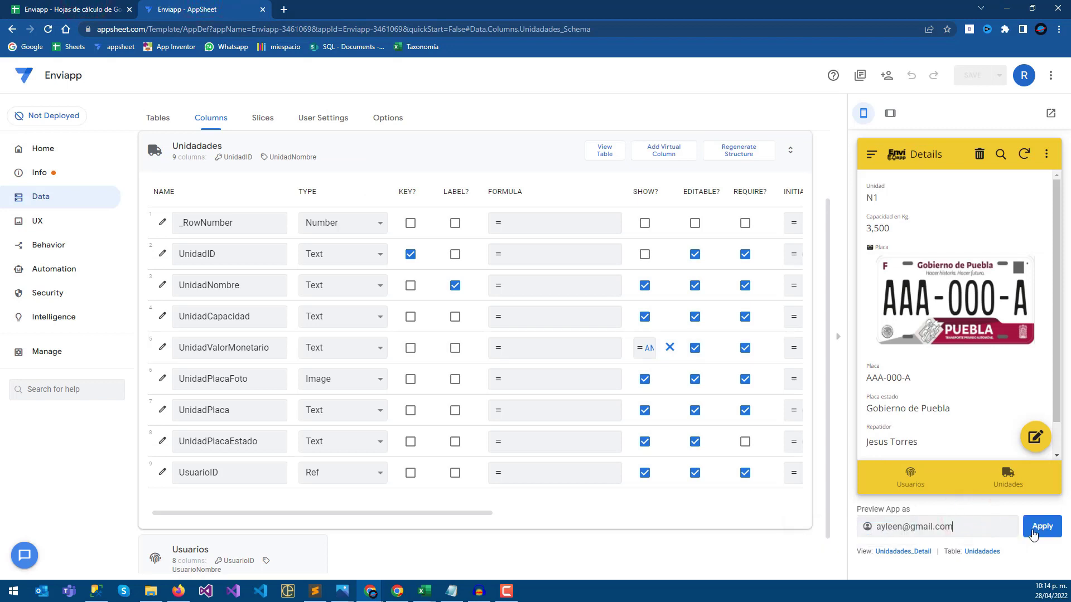
click(1034, 529)
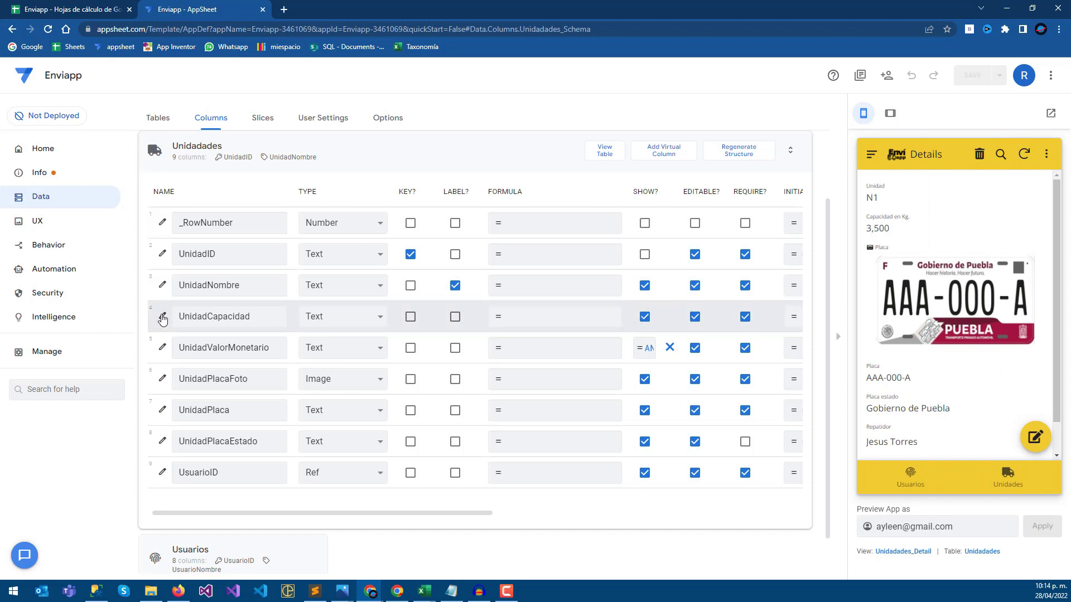
Step: Add "MOSTRADOR" after "ADMINISTRADOR" in the role list of UnidadValorMonetario's Show_If expression
click(163, 347)
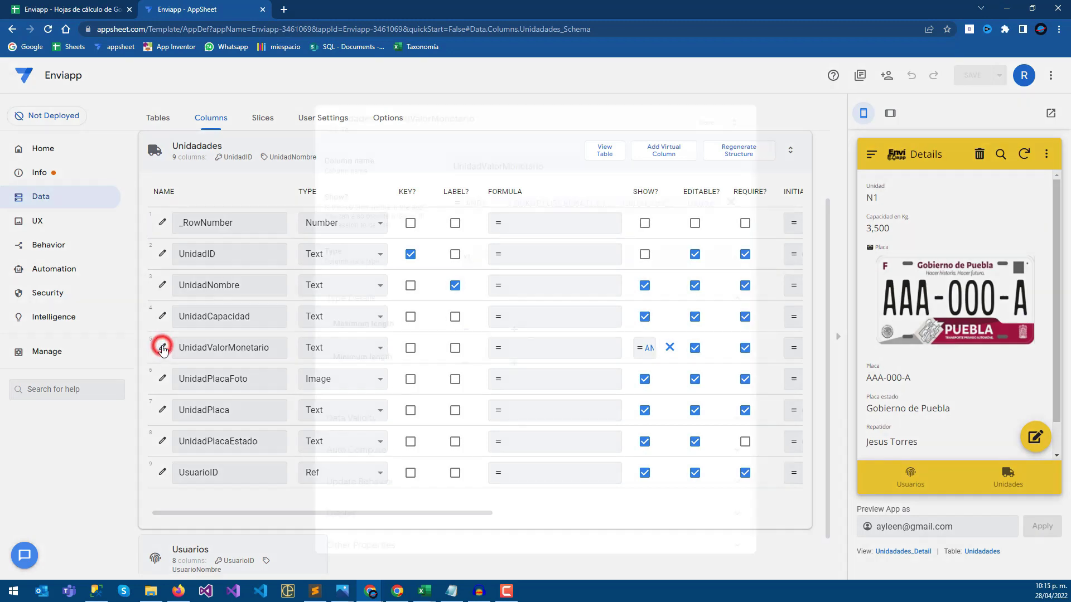
click(557, 206)
click(715, 194)
text(,)
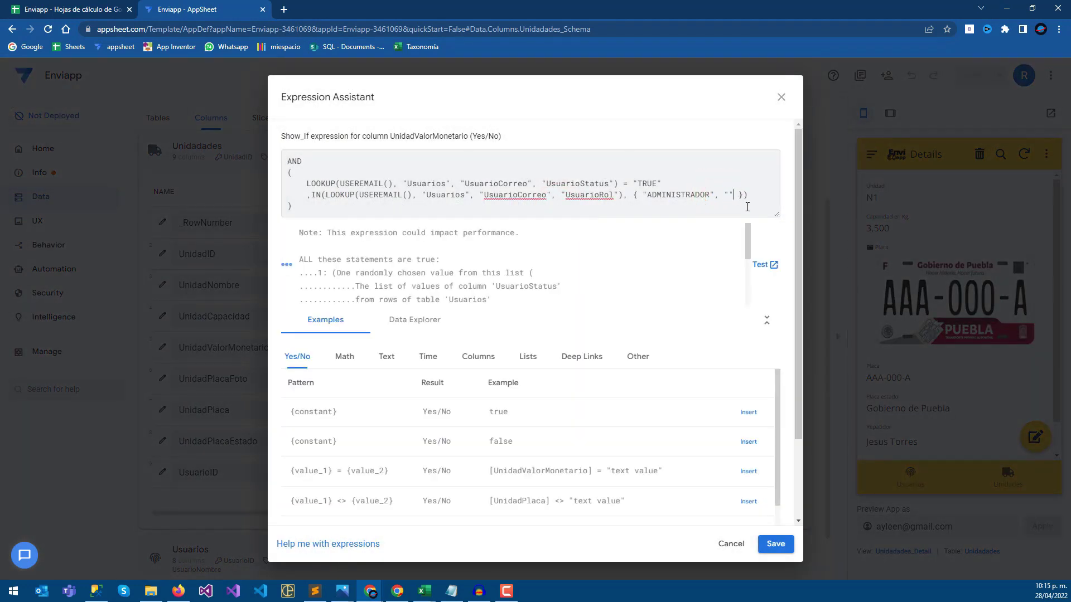
text(RADOR)
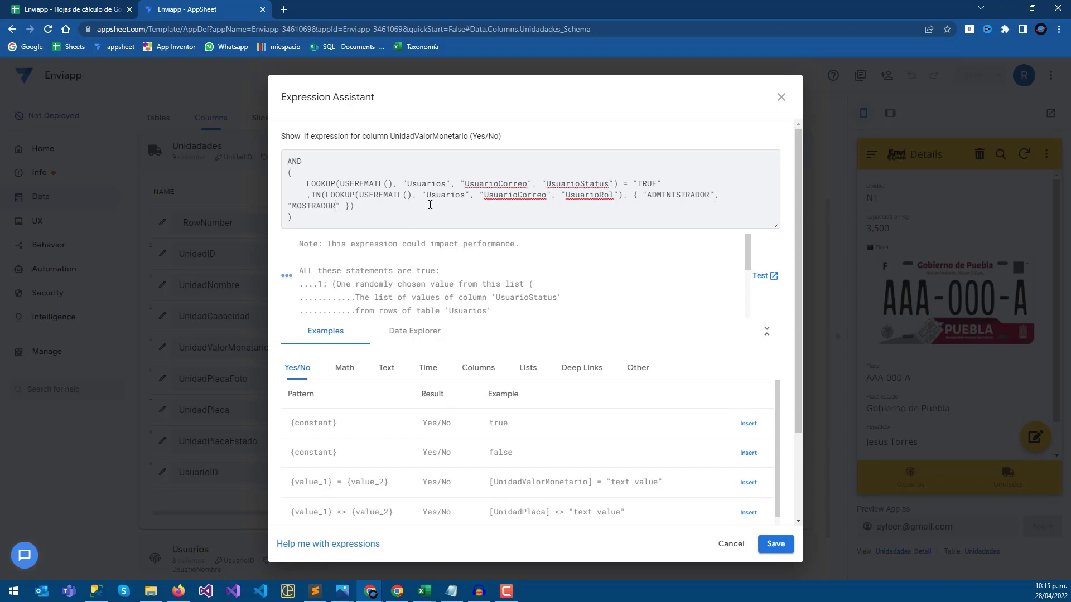
double_click(334, 205)
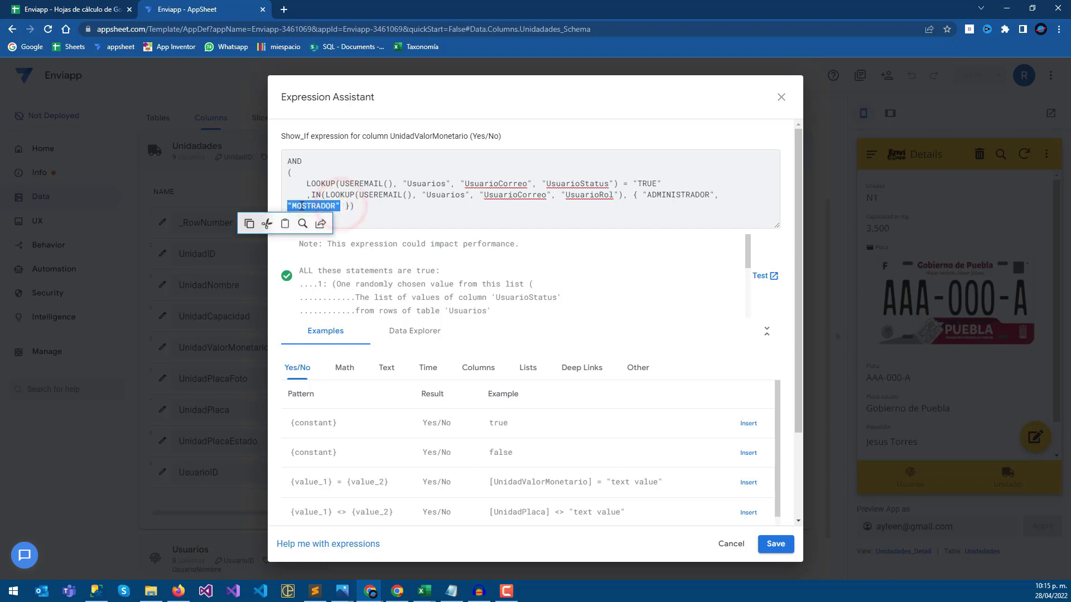
click(356, 208)
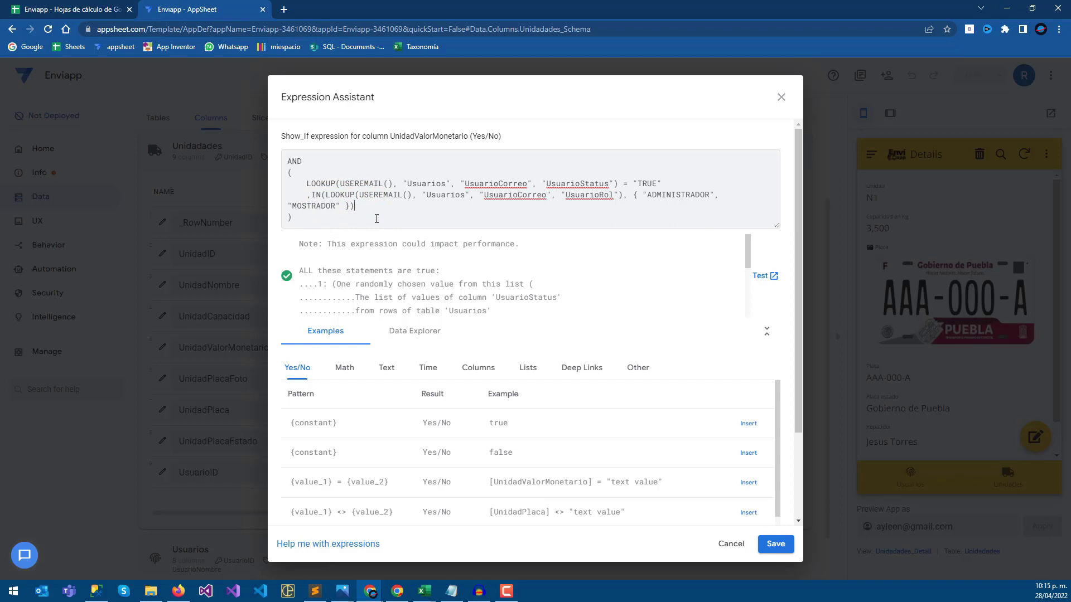
Step: Save the extended Show_If expression, close the column settings and save the app
click(770, 544)
click(707, 121)
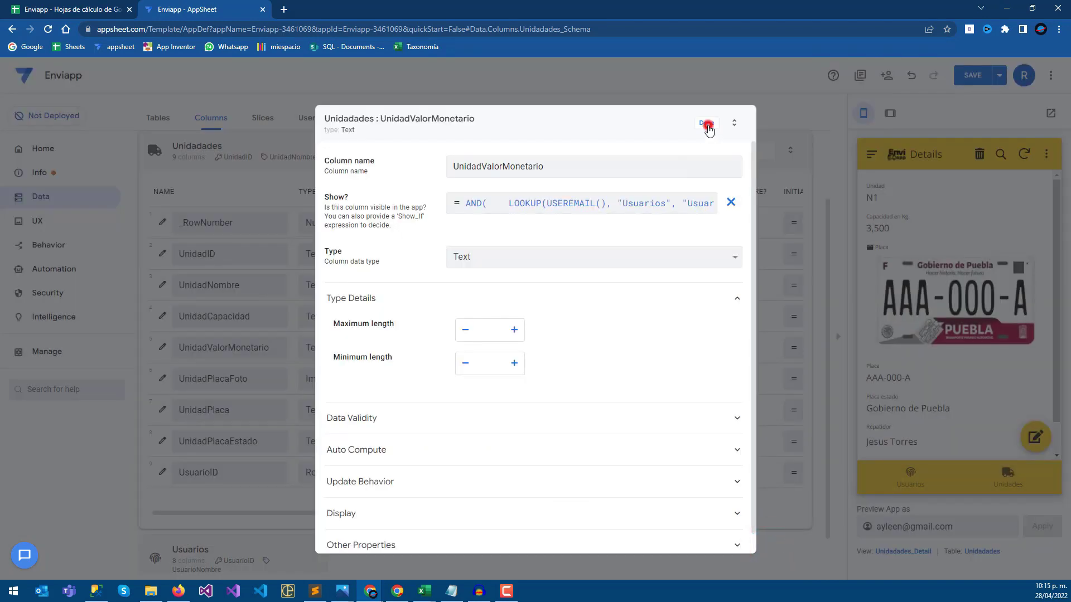
click(975, 78)
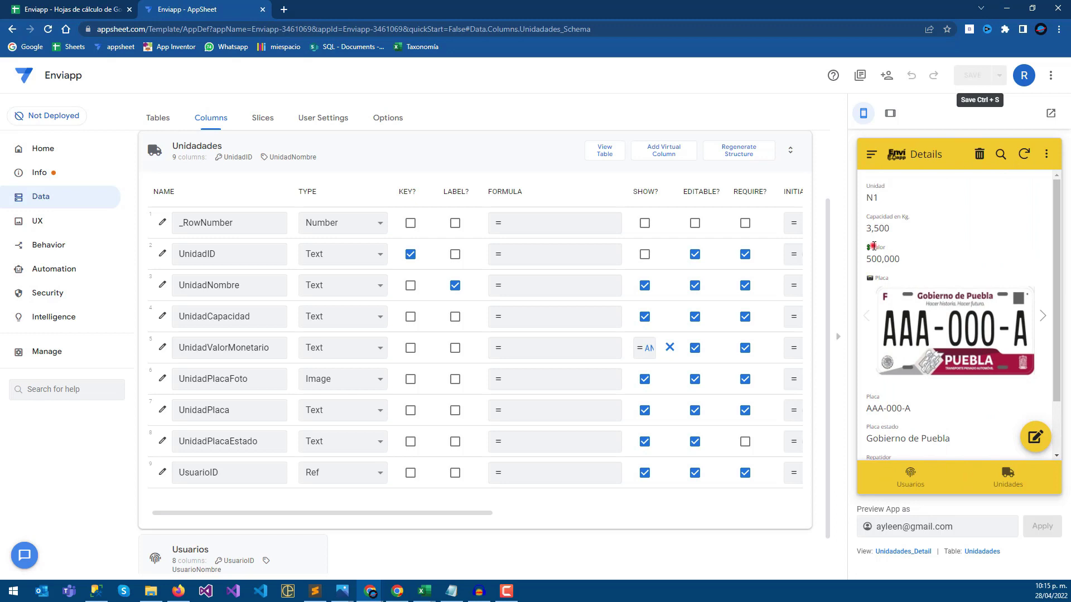
Step: Copy the email of the REPARTIDOR in row 5 of the Usuarios sheet and return to AppSheet
click(89, 8)
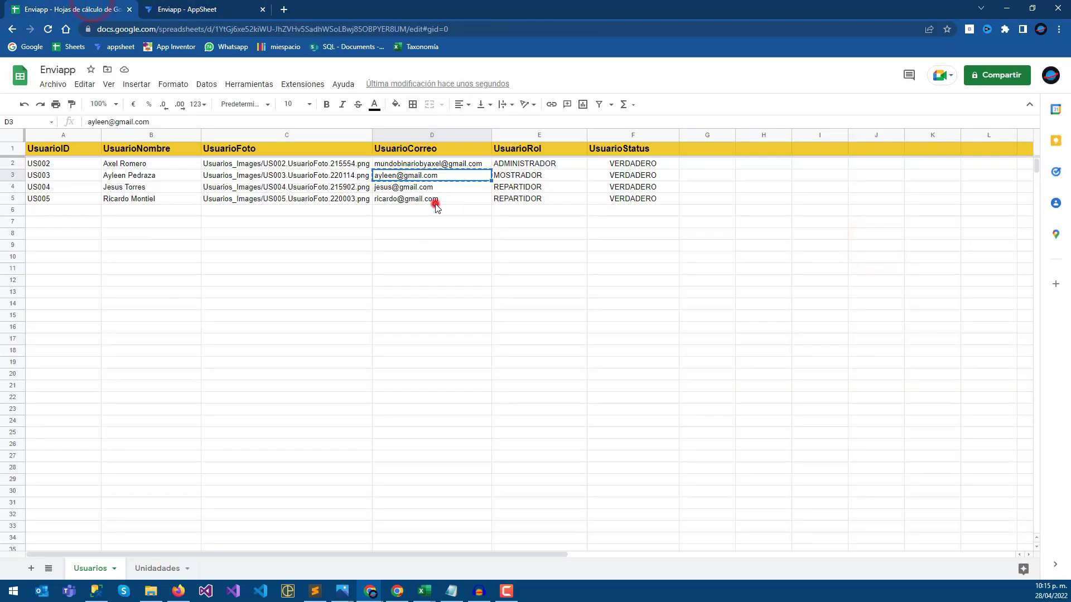
click(435, 207)
click(224, 7)
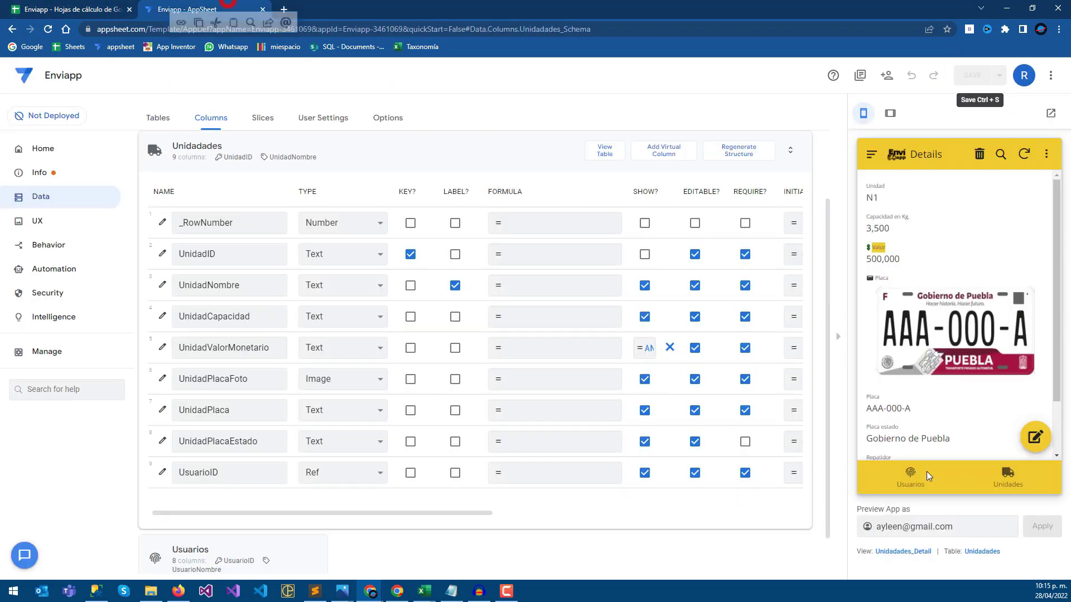
triple_click(956, 525)
key(ctrl+v)
key(ctrl+v)
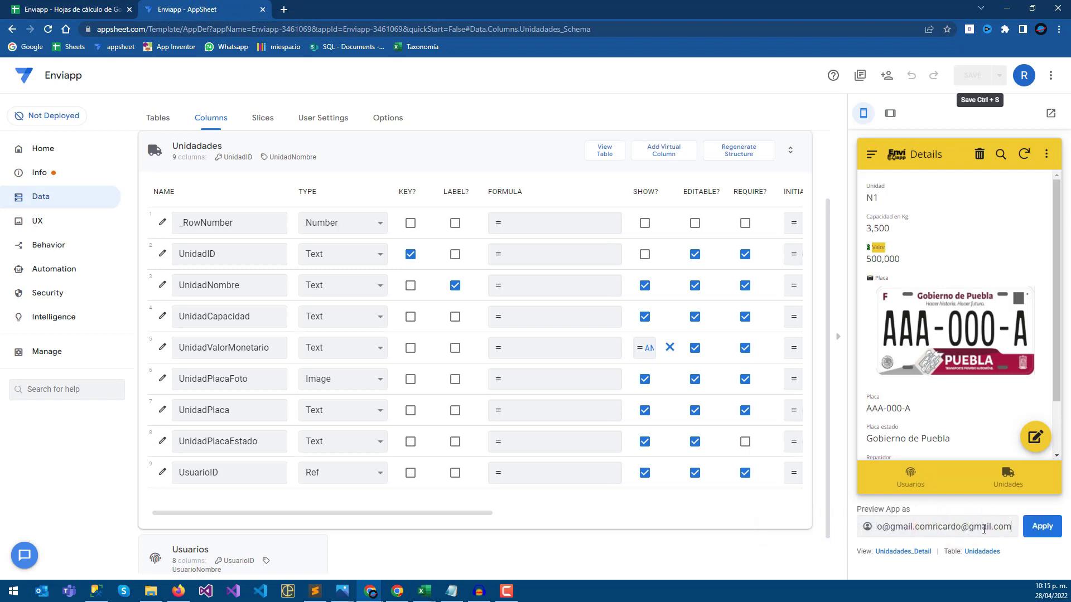
triple_click(1011, 528)
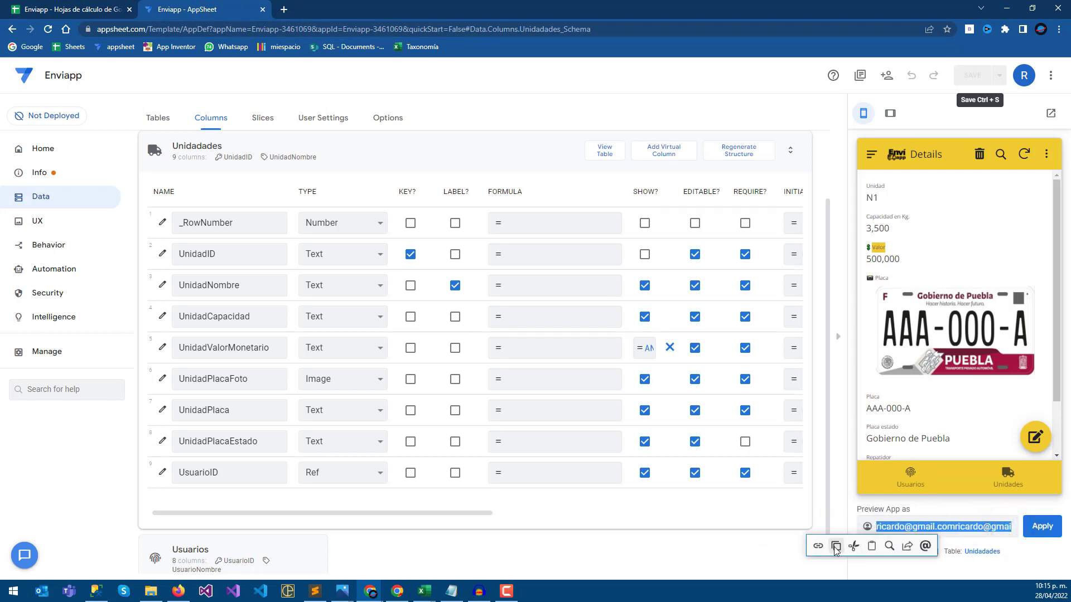
key(BackSpace)
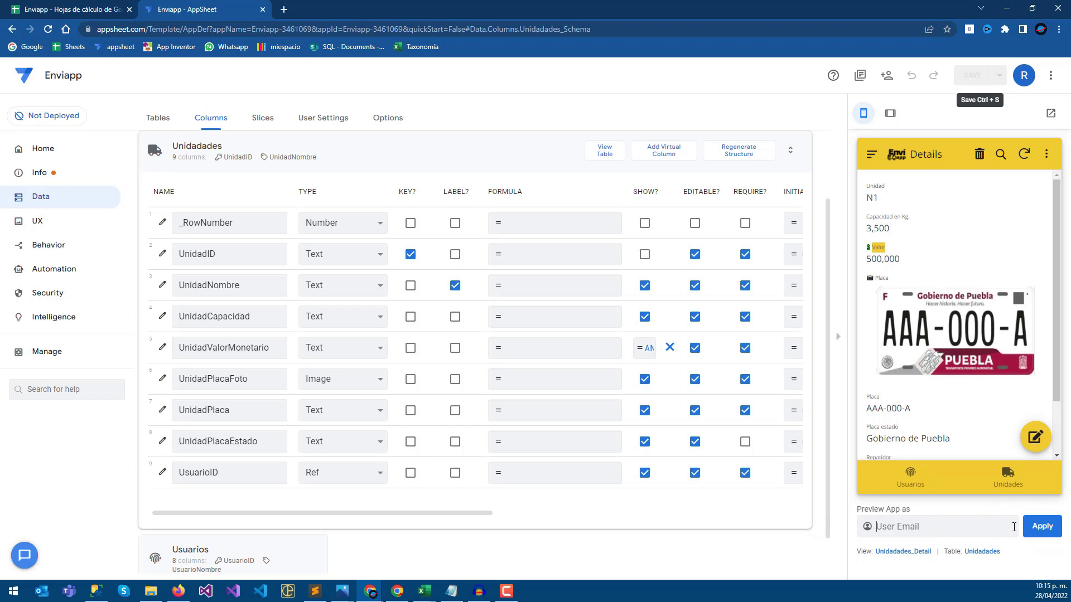
key(ctrl+z)
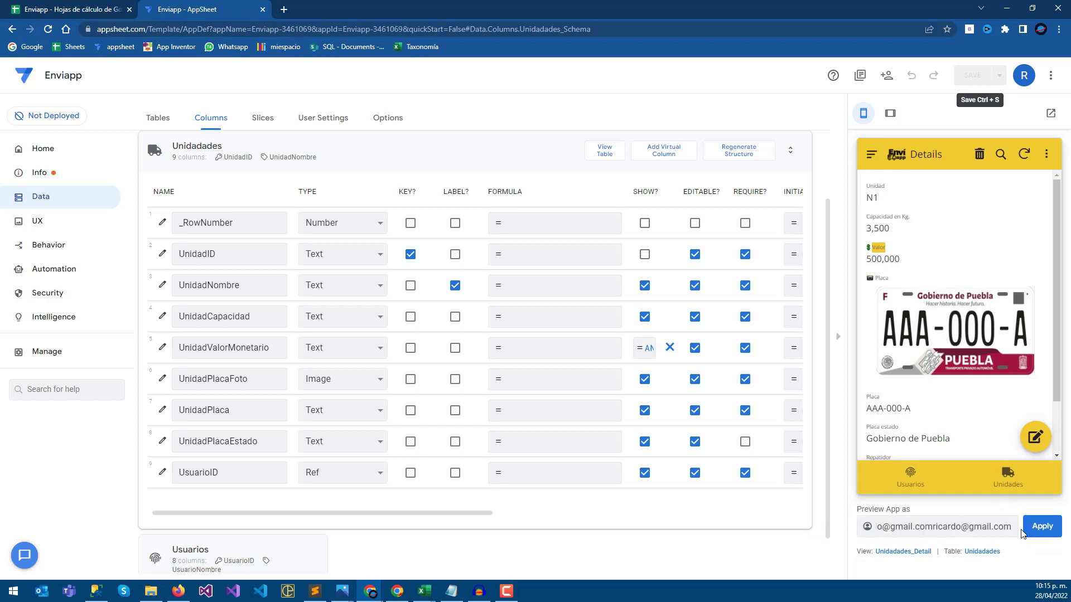
click(1029, 530)
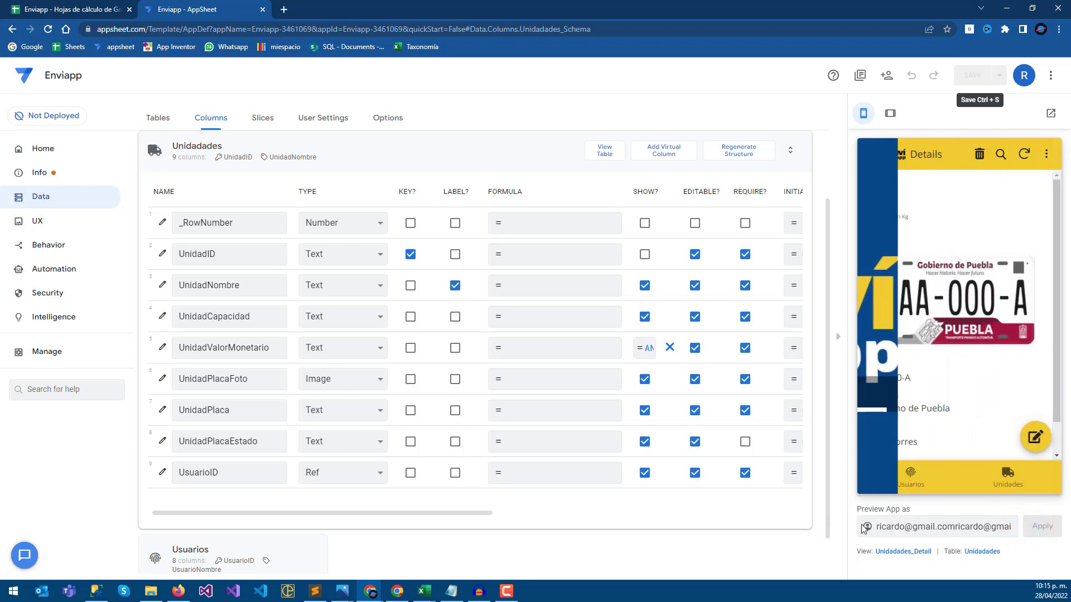
drag(868, 529, 1054, 533)
key(BackSpace)
key(ctrl+z)
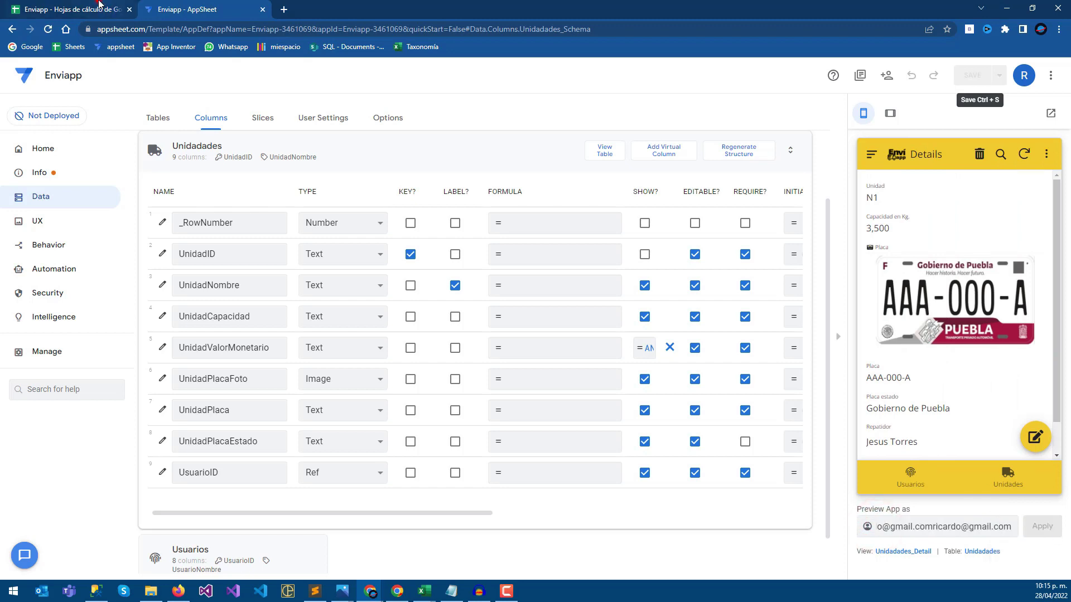
Step: Replace the preview email with the copied REPARTIDOR email, apply it and inspect the unit's details
click(84, 9)
click(223, 9)
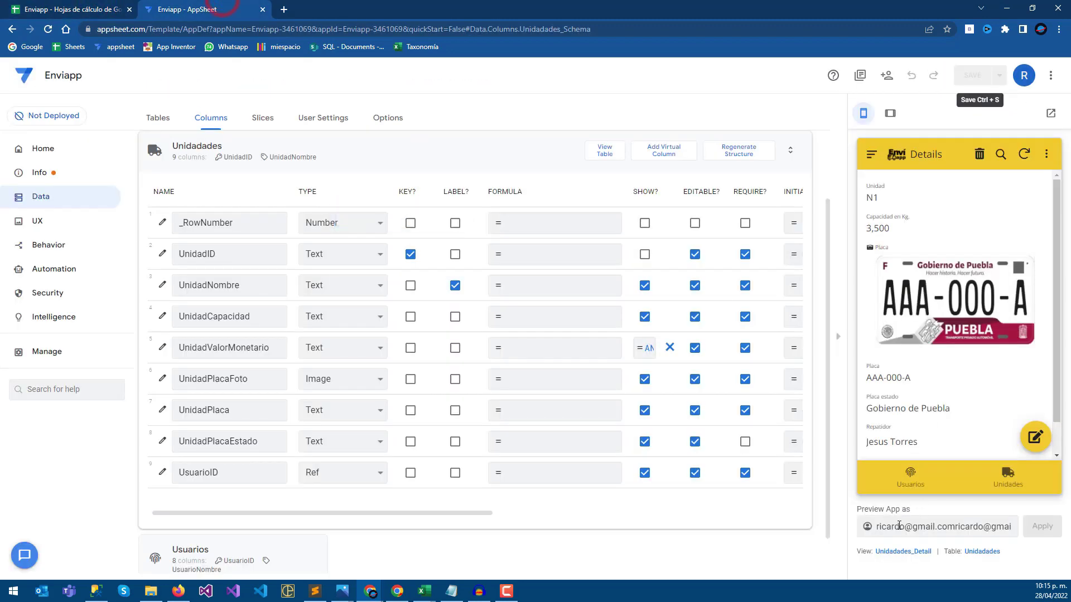
mouse_move(880, 526)
mouse_down()
mouse_move(1005, 526)
mouse_move(861, 527)
mouse_up()
key(BackSpace)
key(BackSpace)
key(ctrl+v)
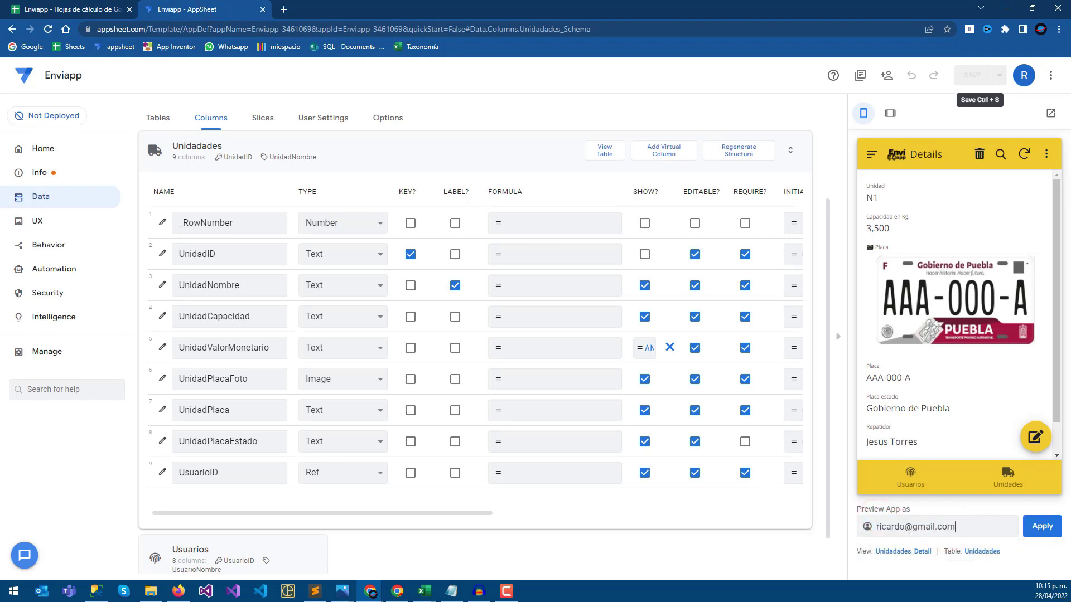
click(1046, 535)
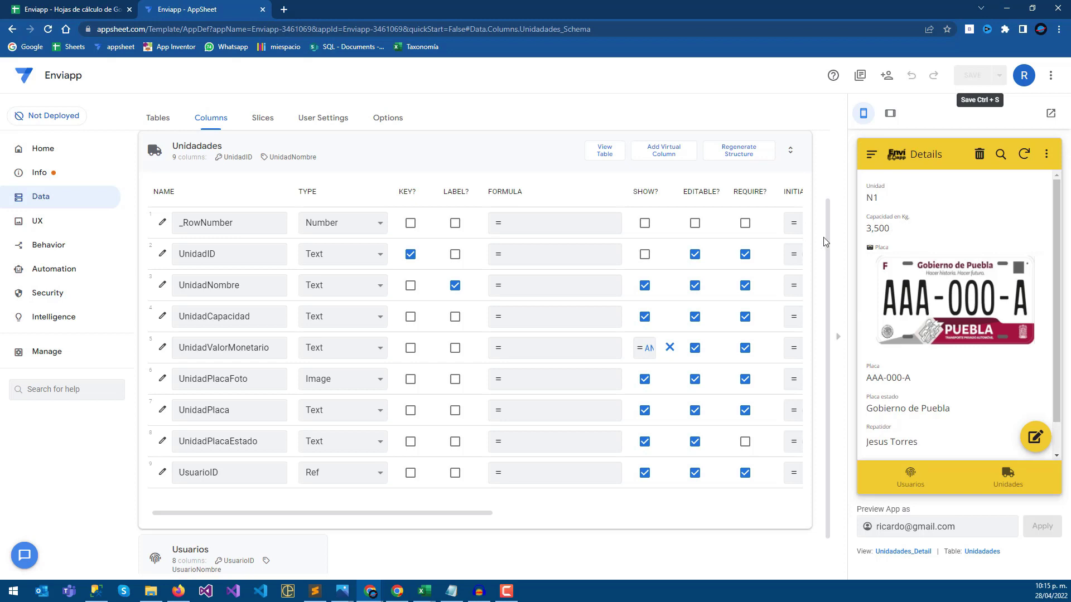
scroll(904, 368, down, 1)
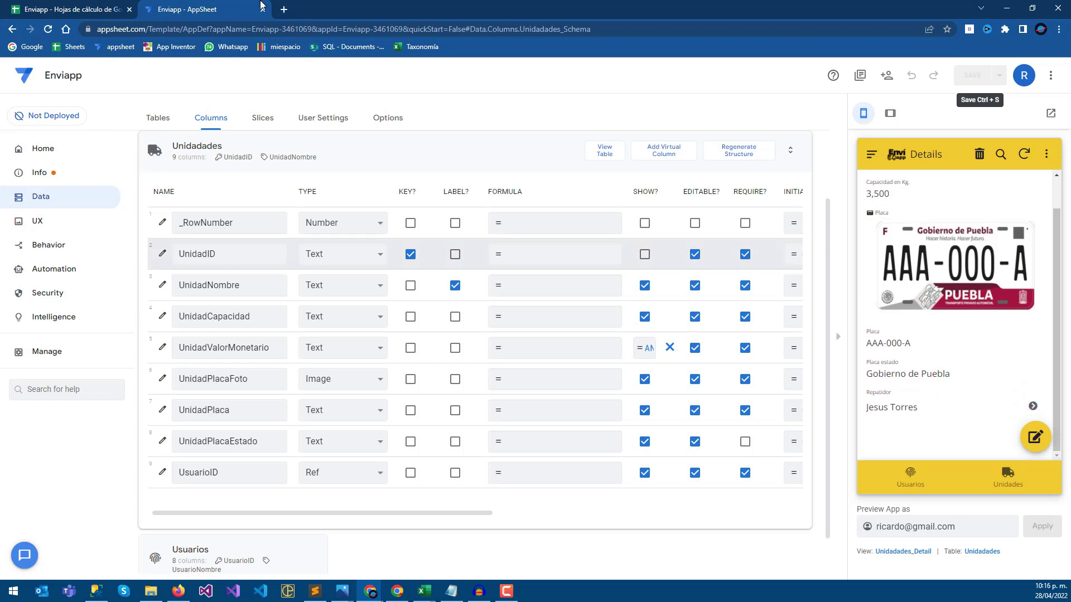
Step: Check the UsuarioStatus values in the Usuarios sheet, and add an UnidadStatus header in cell I1 of the Unidadades sheet
click(88, 9)
click(597, 221)
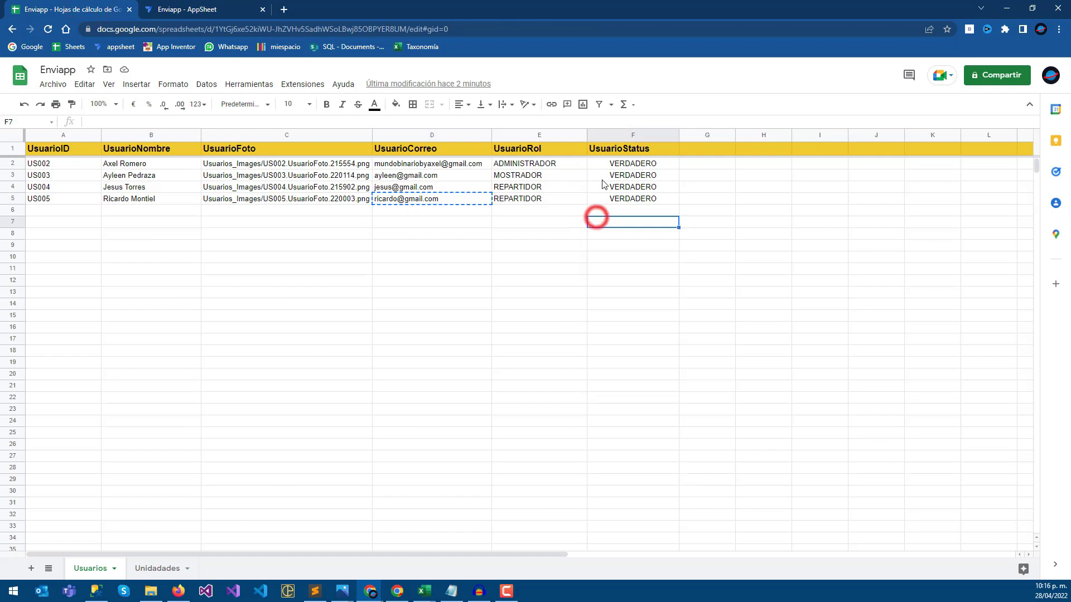
click(613, 164)
drag(618, 202, 617, 201)
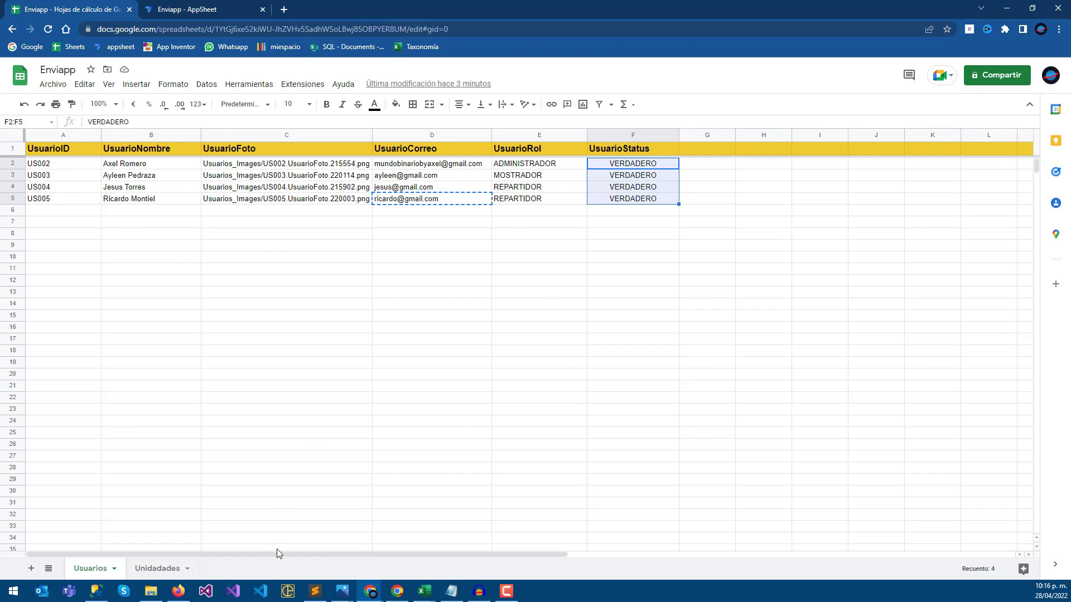
click(150, 567)
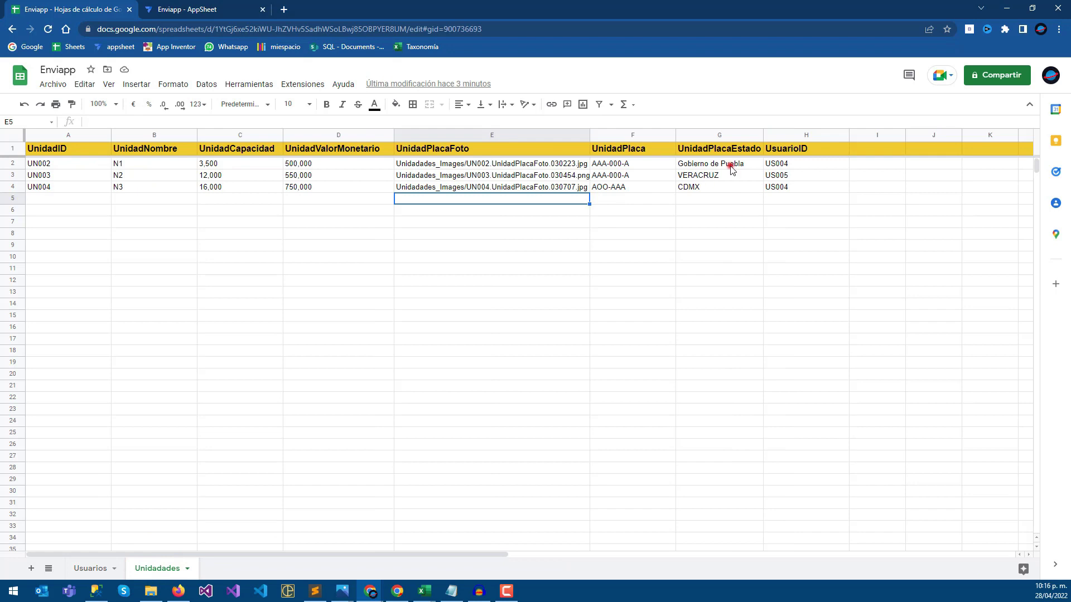
click(731, 166)
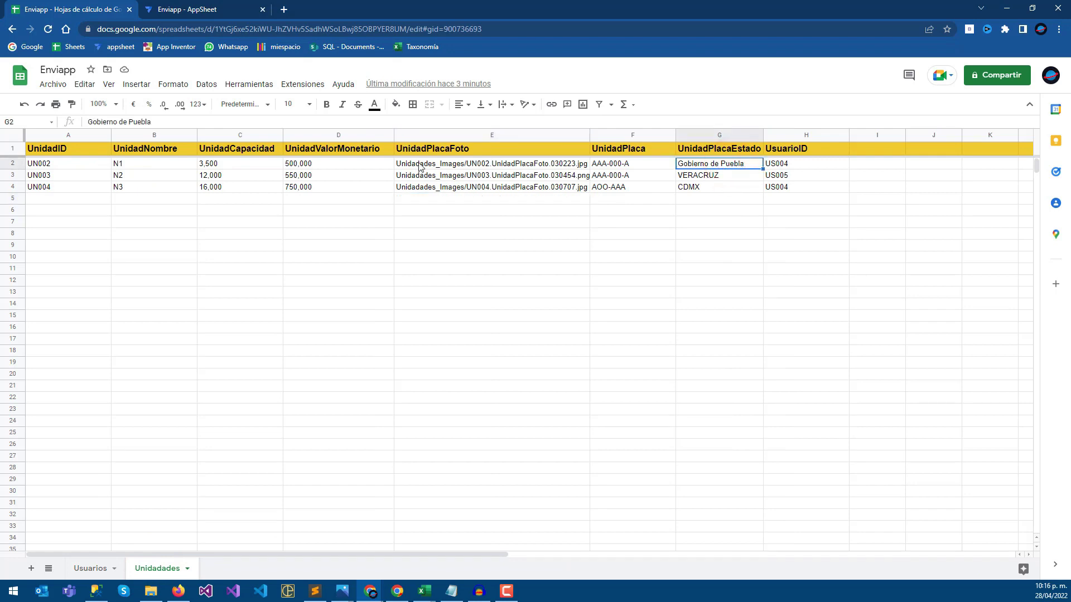
click(856, 148)
text(UnidadSta)
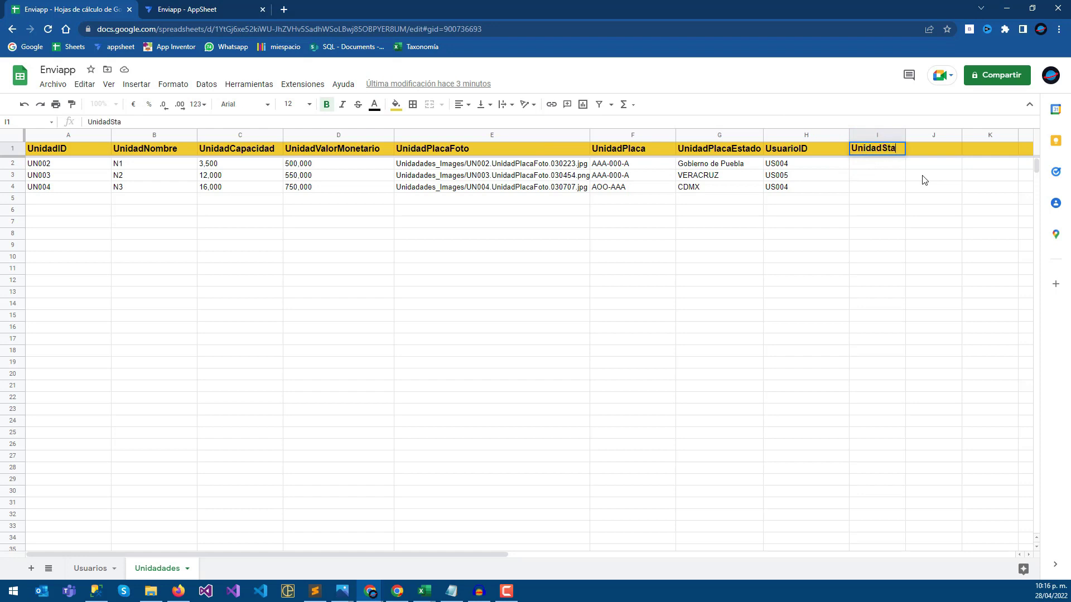
key(Return)
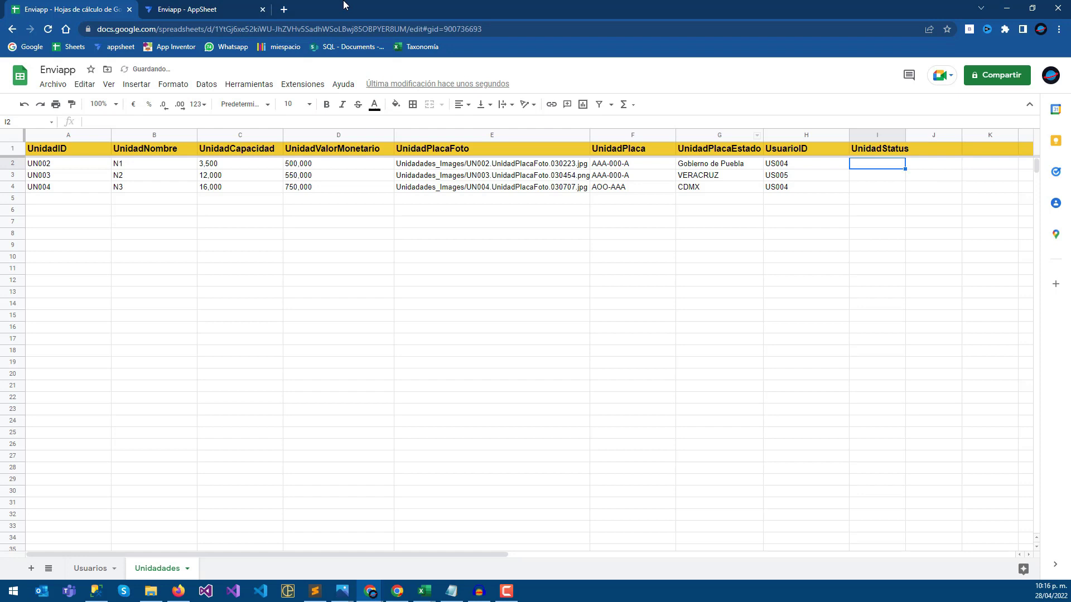
Step: Switch to AppSheet and regenerate the column structure of the Unidadades table
click(176, 6)
click(733, 157)
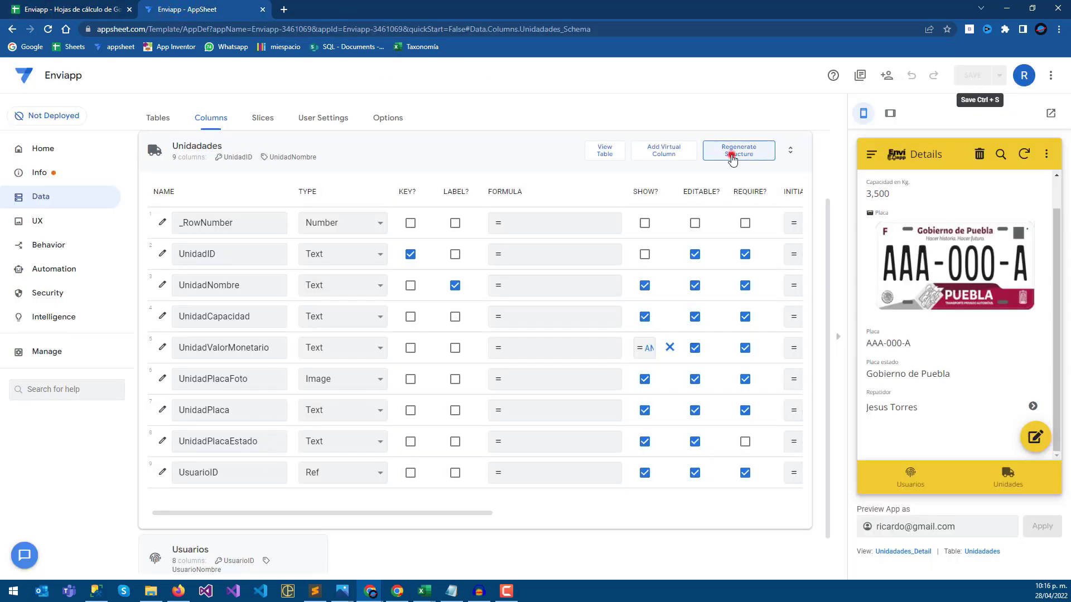
click(592, 446)
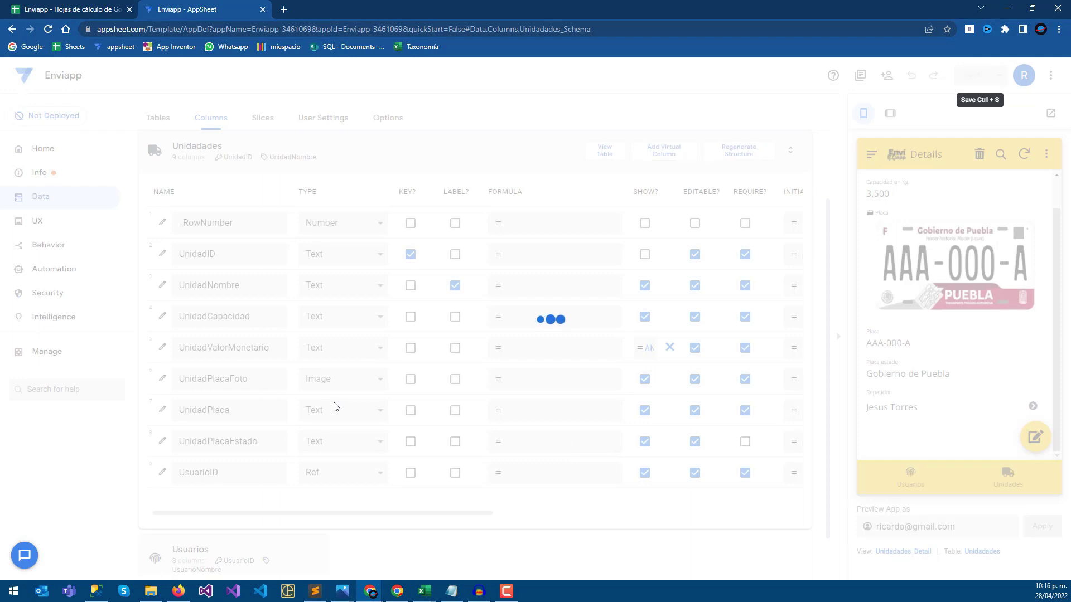
Step: Switch to the spreadsheet and fit the width of the UnidadStatus column to its header
click(74, 7)
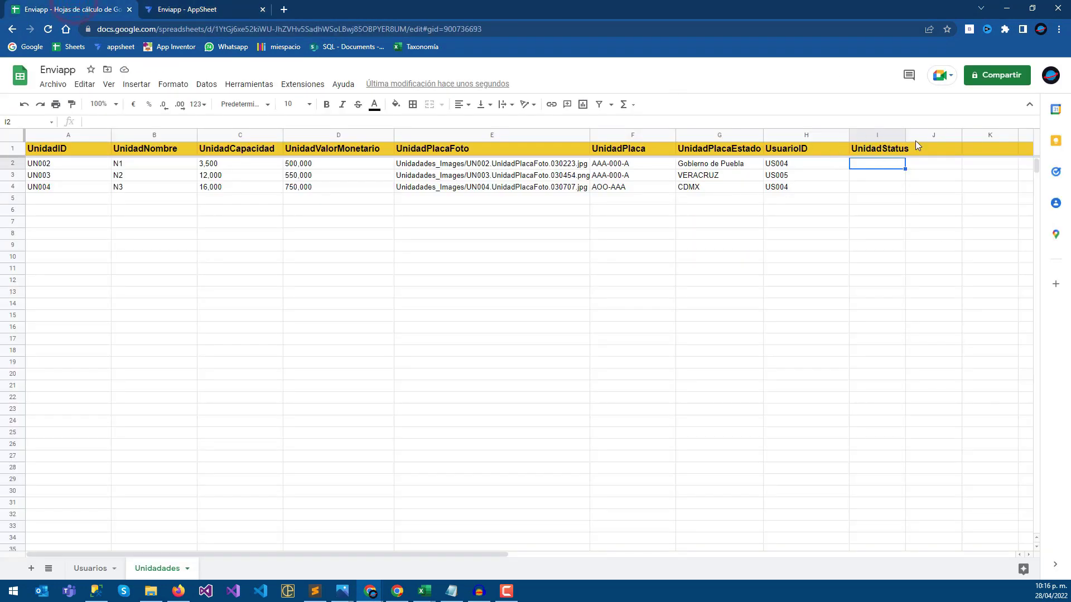
click(905, 131)
double_click(905, 132)
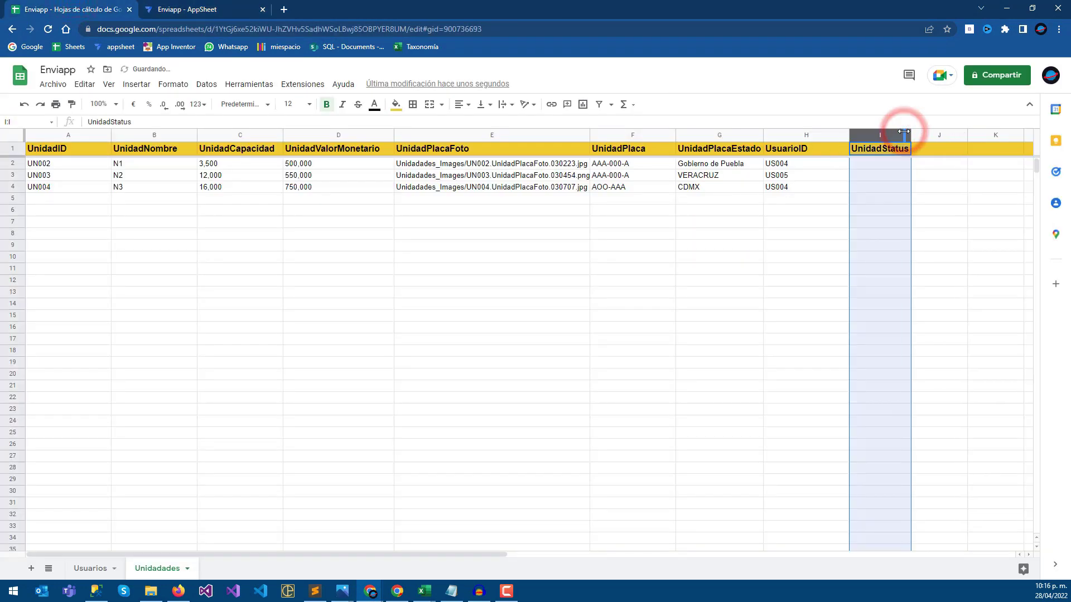
Step: Return to AppSheet and set the type of the UnidadStatus column to Yes/No
click(226, 6)
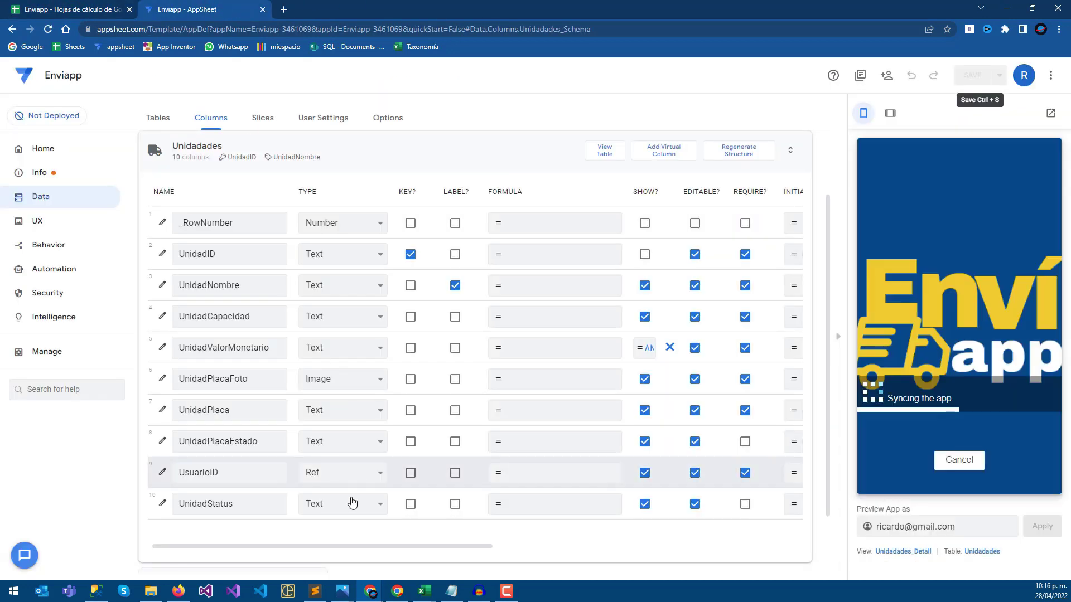
click(352, 502)
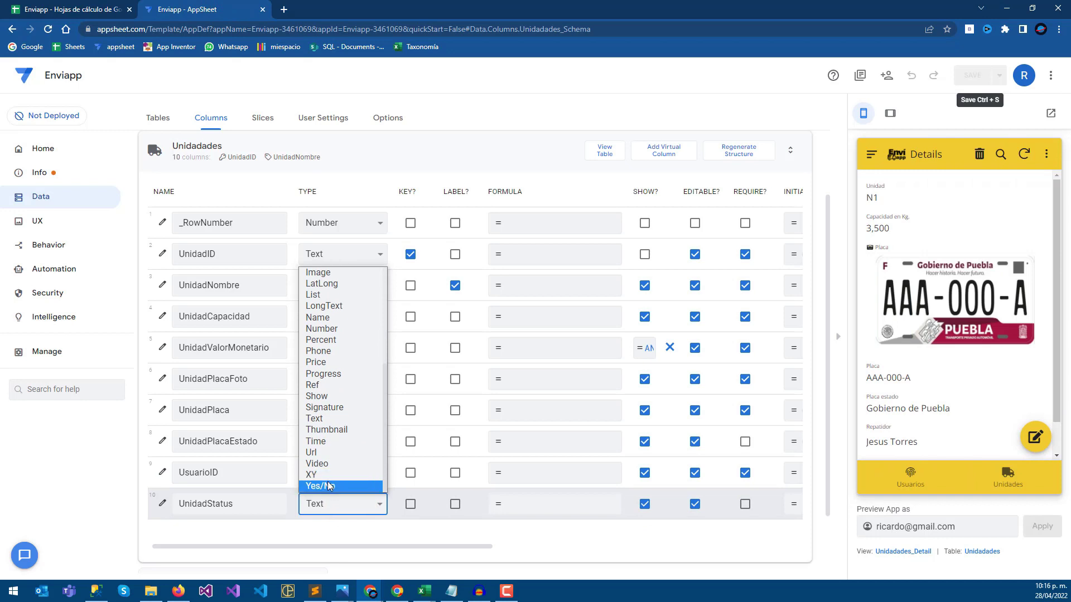
click(329, 486)
Step: Set UnidadStatus's display values to Inactivo for No and Activo for Yes, and save the app
click(163, 504)
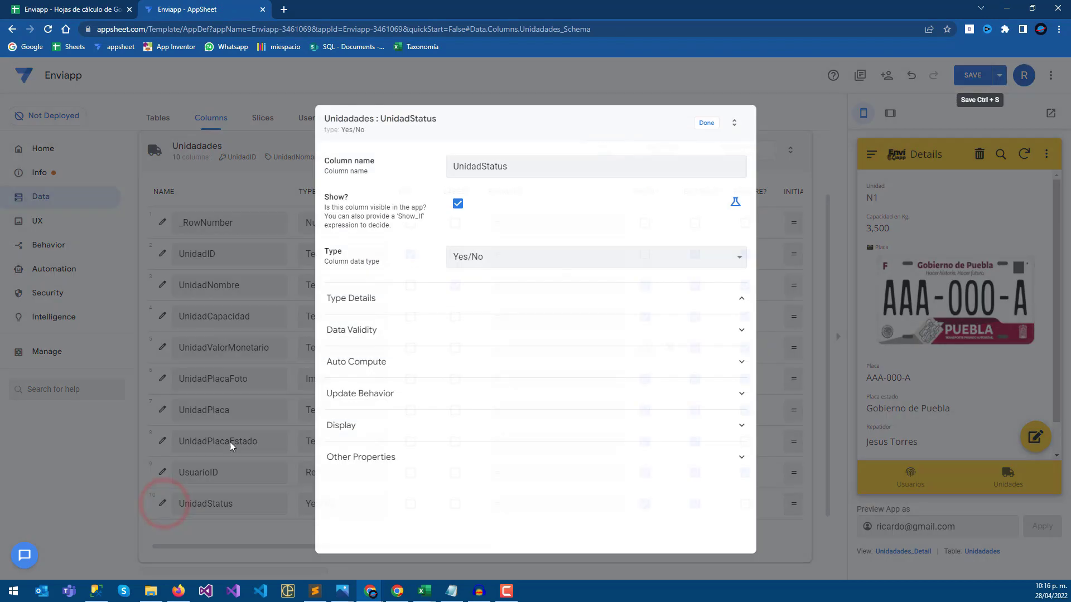
click(493, 349)
click(343, 158)
text(Inactivo)
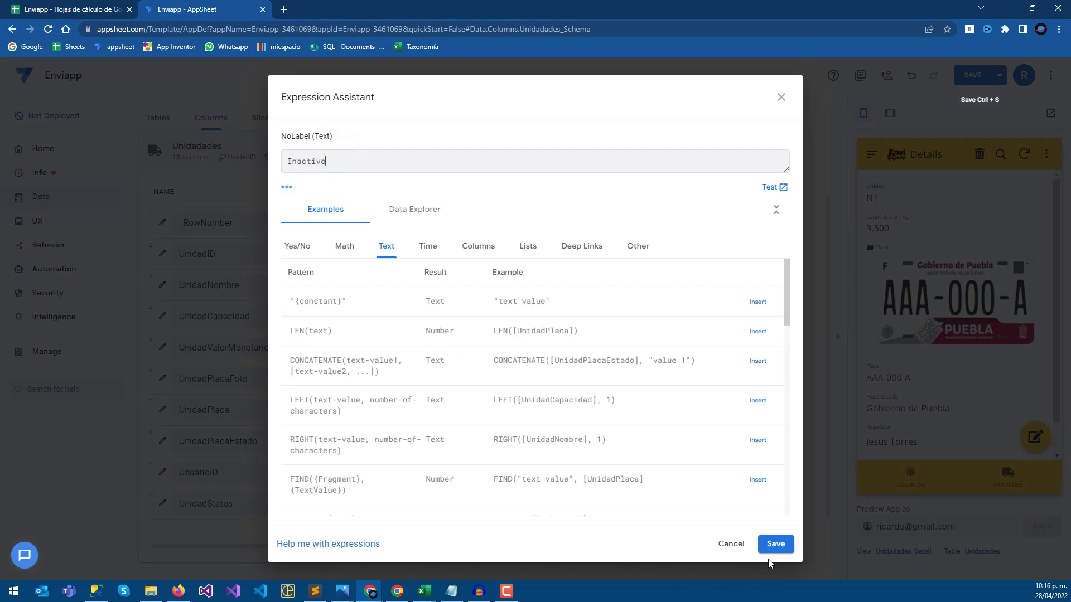
click(774, 547)
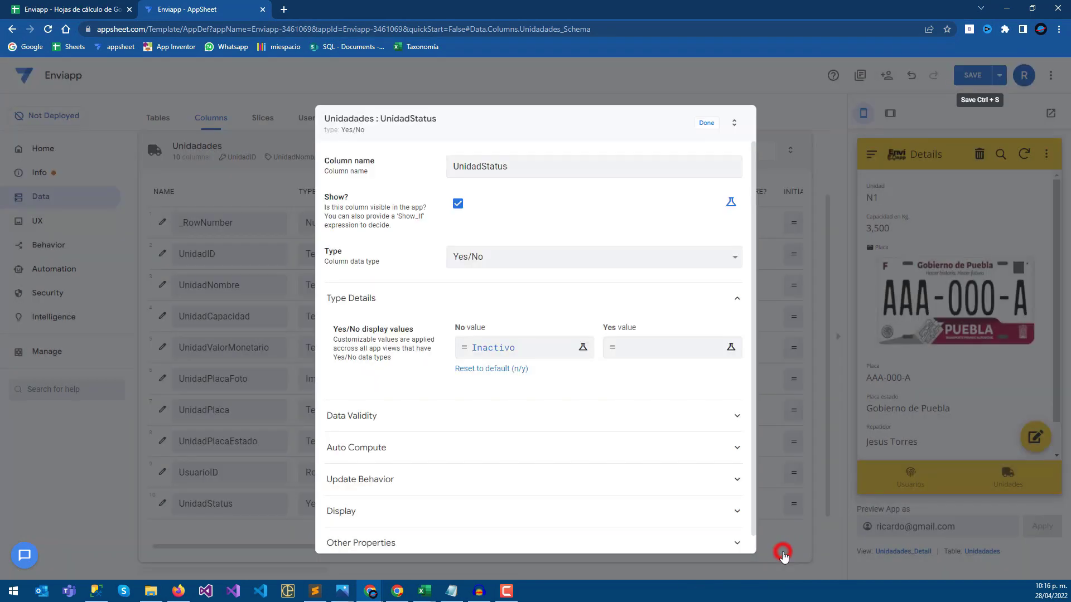
click(625, 347)
text(Activo)
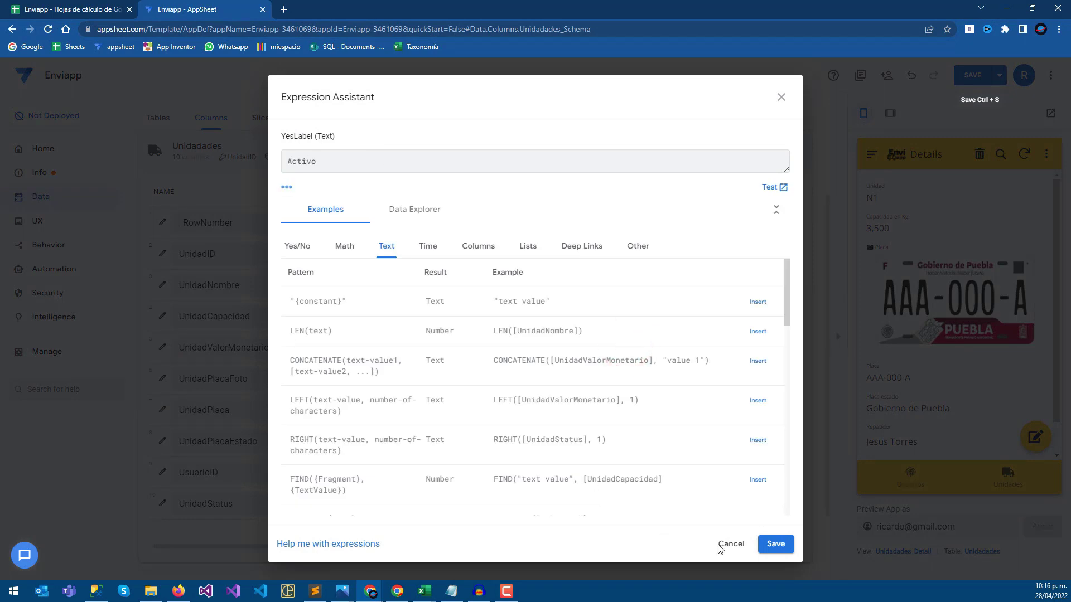
click(774, 545)
click(706, 120)
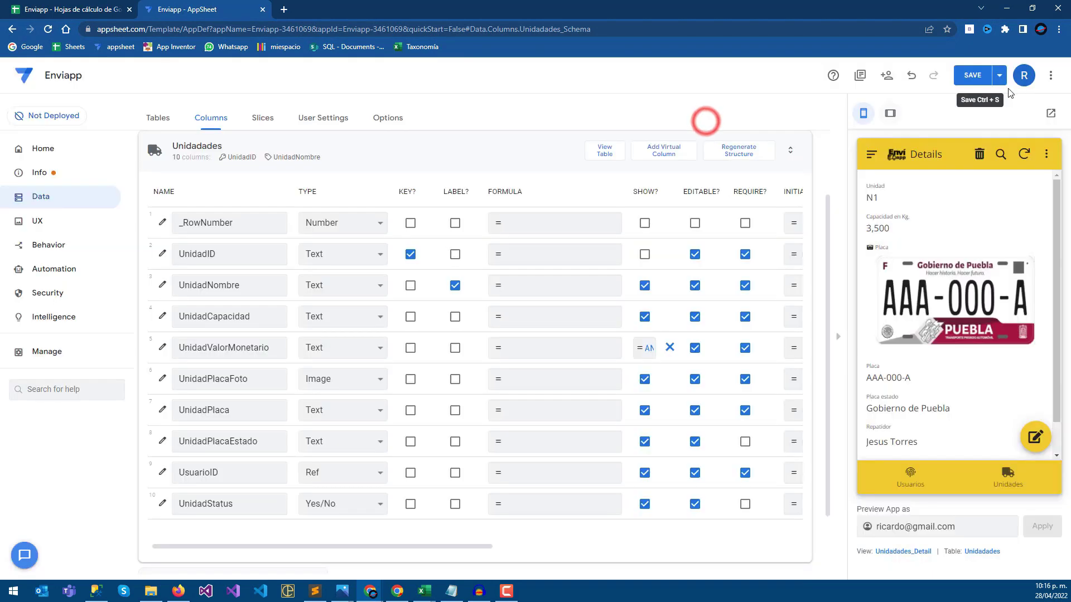
click(971, 75)
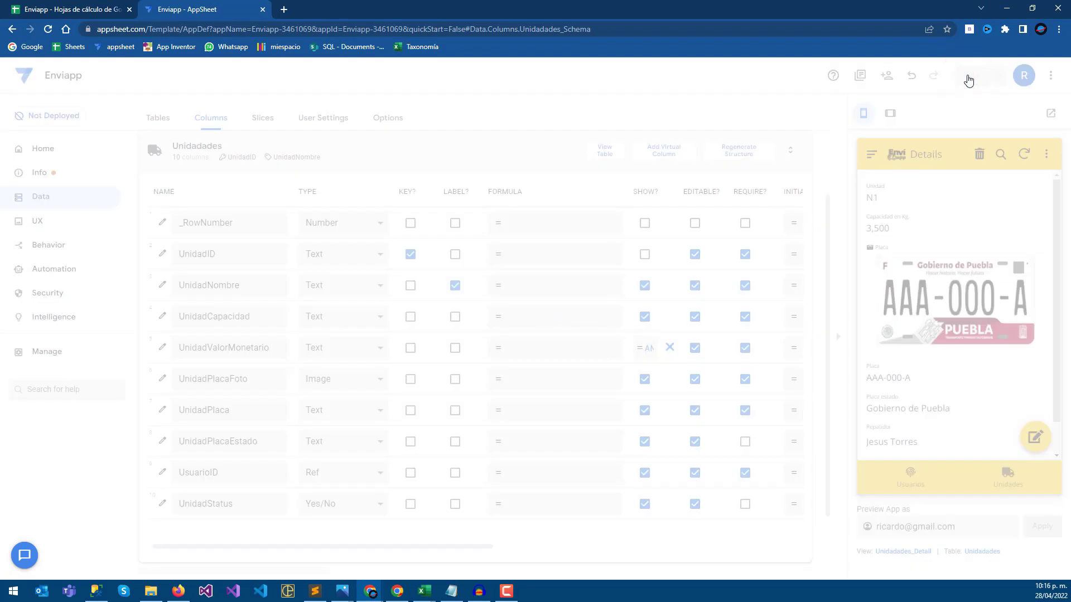
Step: Give UnidadStatus the display name Status and the initial value TRUE, and save the app
drag(458, 550, 596, 546)
click(634, 505)
click(359, 161)
text(Status)
click(770, 554)
click(509, 494)
click(328, 163)
text(TRUE)
click(776, 544)
click(979, 75)
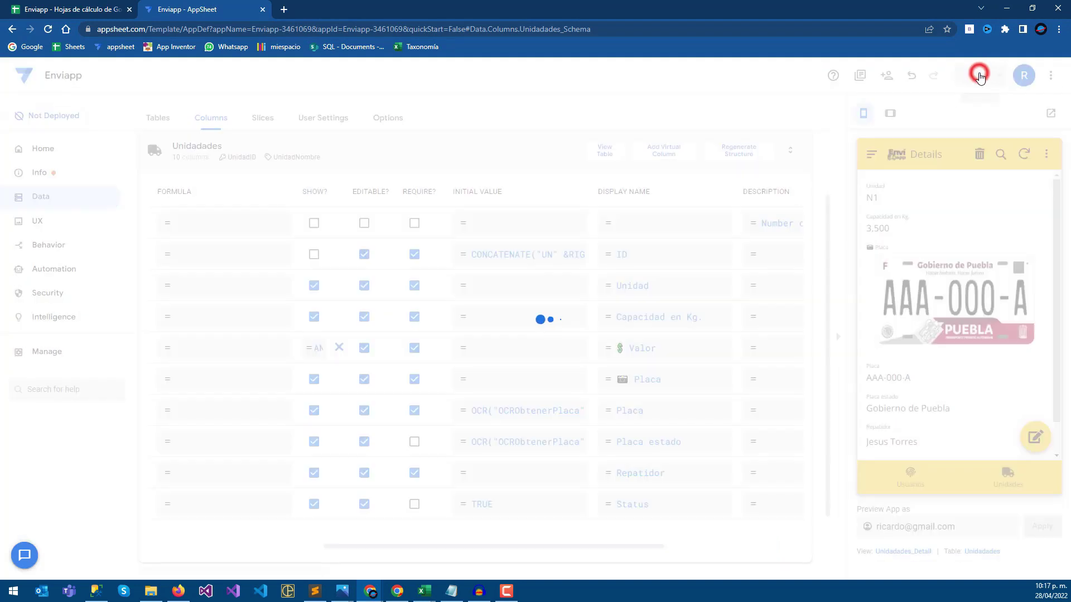
Step: Edit unit N1 in the app preview, set its Status to Activo and save the record
click(1004, 479)
click(935, 201)
click(1025, 434)
scroll(1022, 428, down, 5)
click(999, 426)
click(1005, 478)
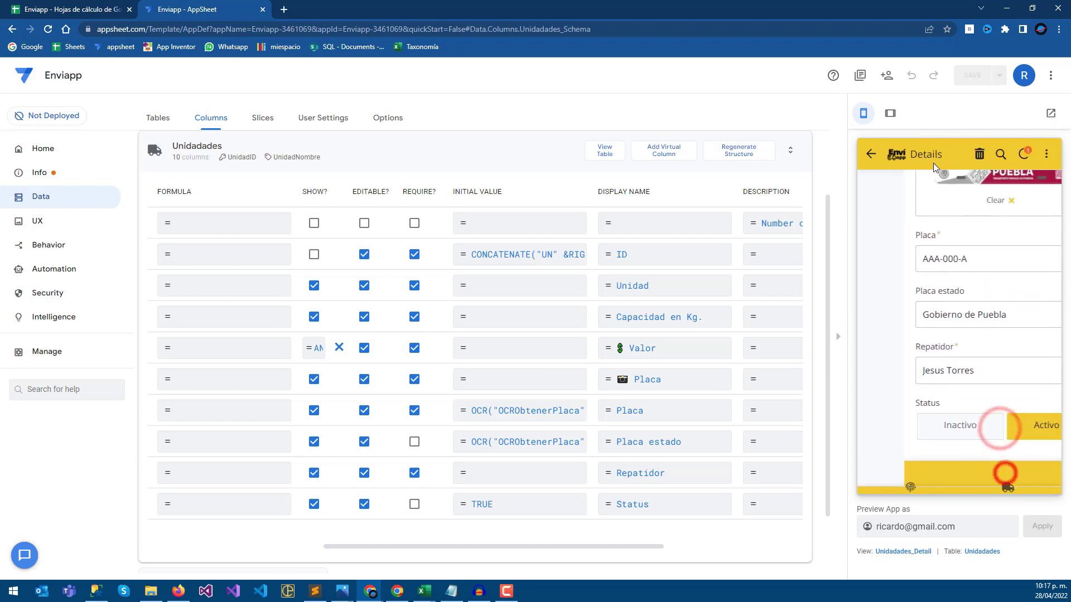
Step: Switch to the Unidadades sheet and copy the synced VERDADERO status from I2 down to I4
click(51, 6)
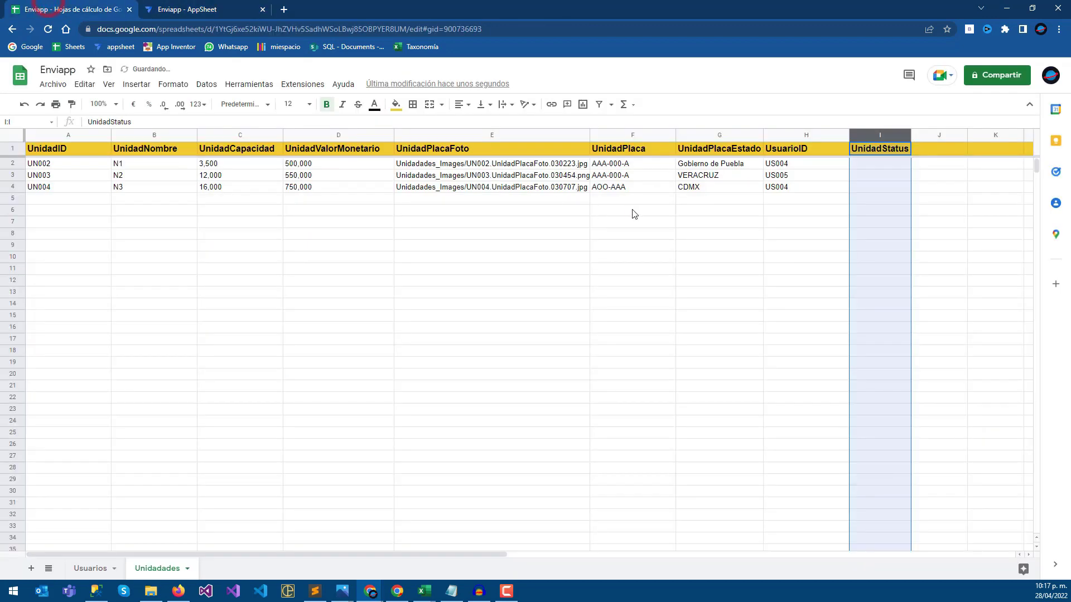
click(667, 227)
click(881, 165)
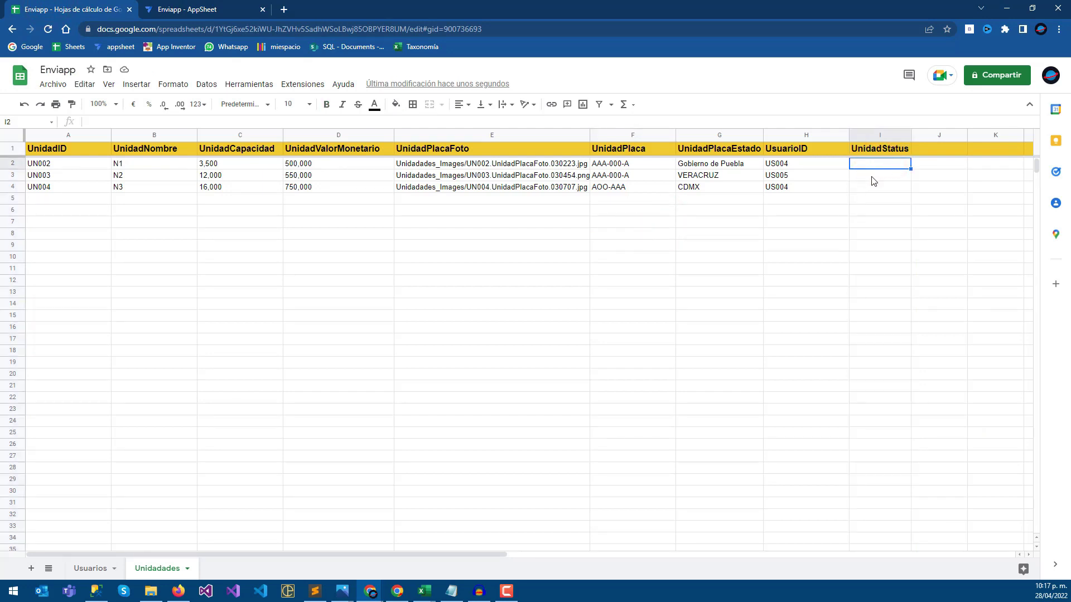
click(204, 9)
click(94, 6)
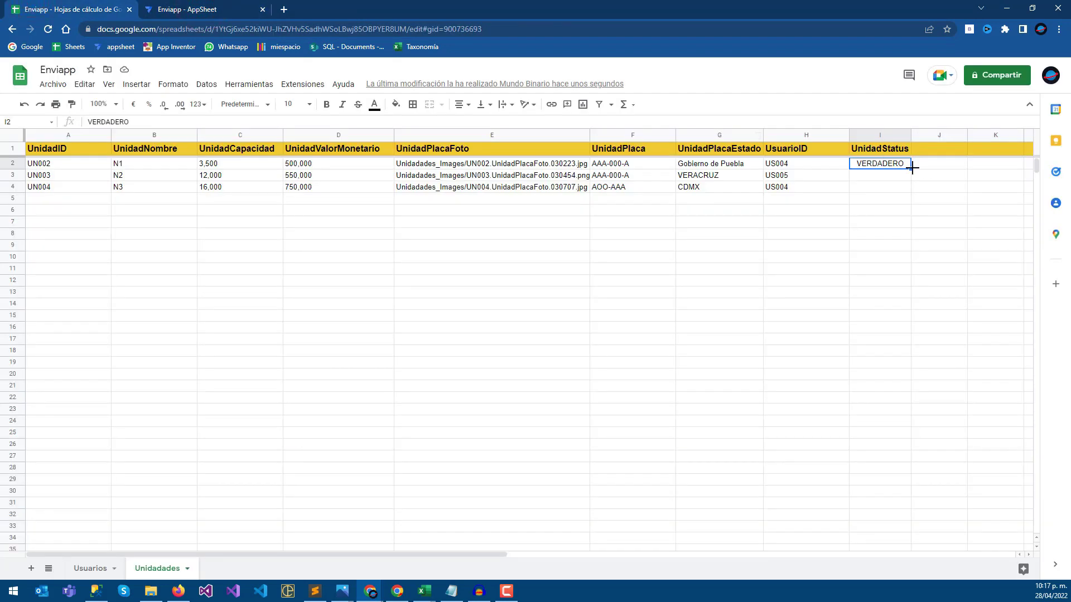
drag(912, 202, 904, 192)
click(881, 212)
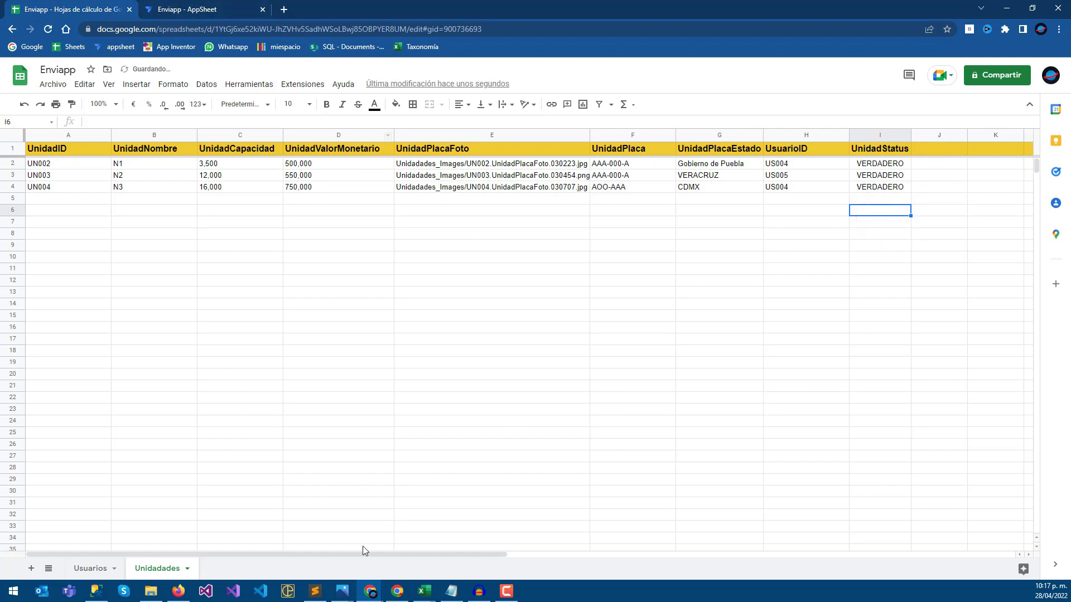
Step: Return to AppSheet, open unit N2 in the preview and examine its Repatidor field
click(171, 10)
click(991, 480)
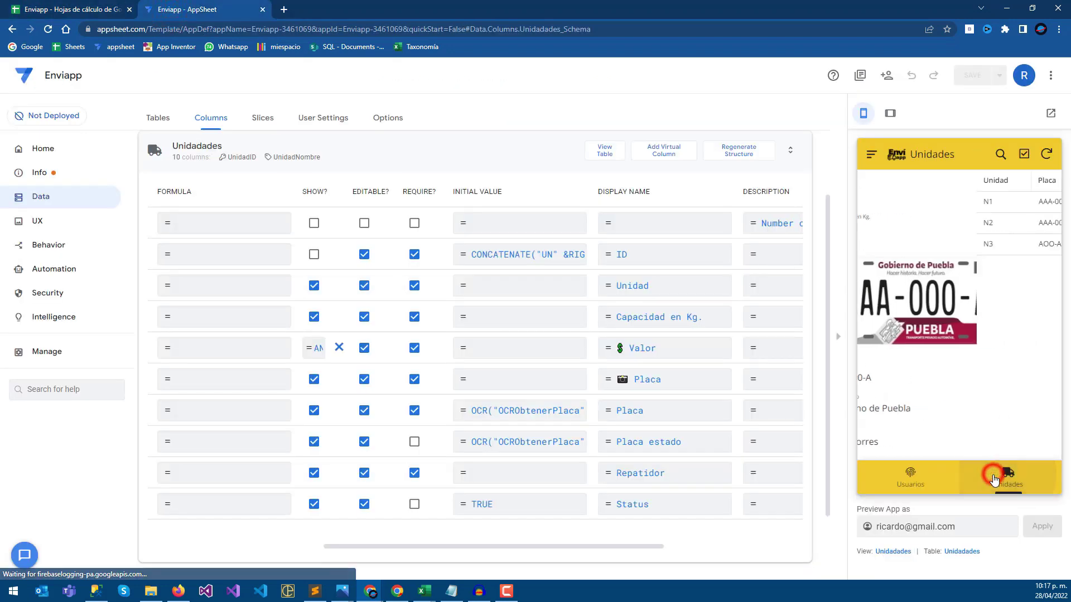
click(933, 225)
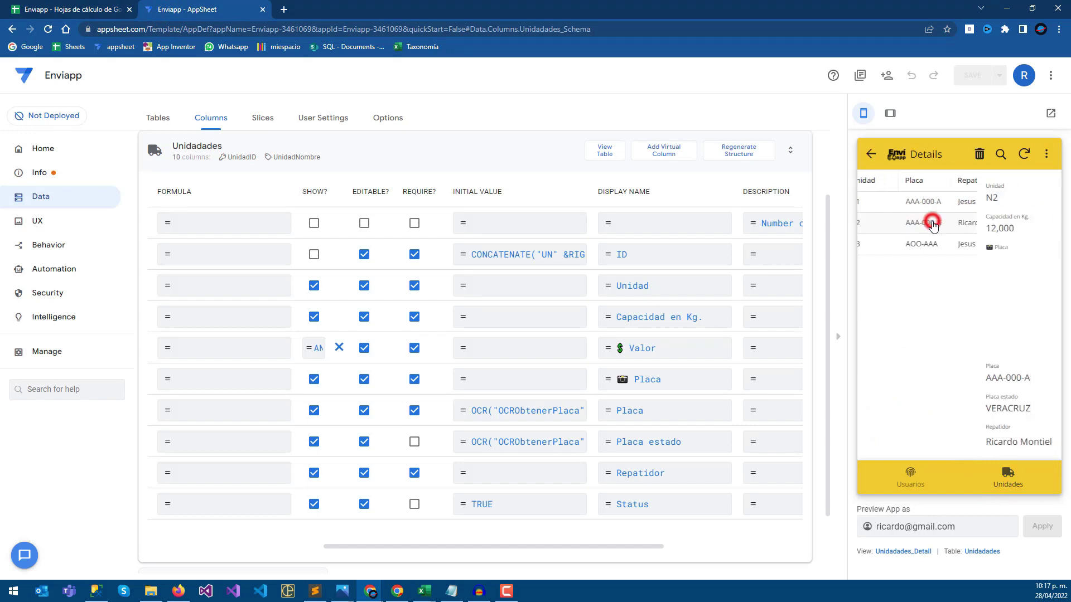
scroll(959, 335, down, 1)
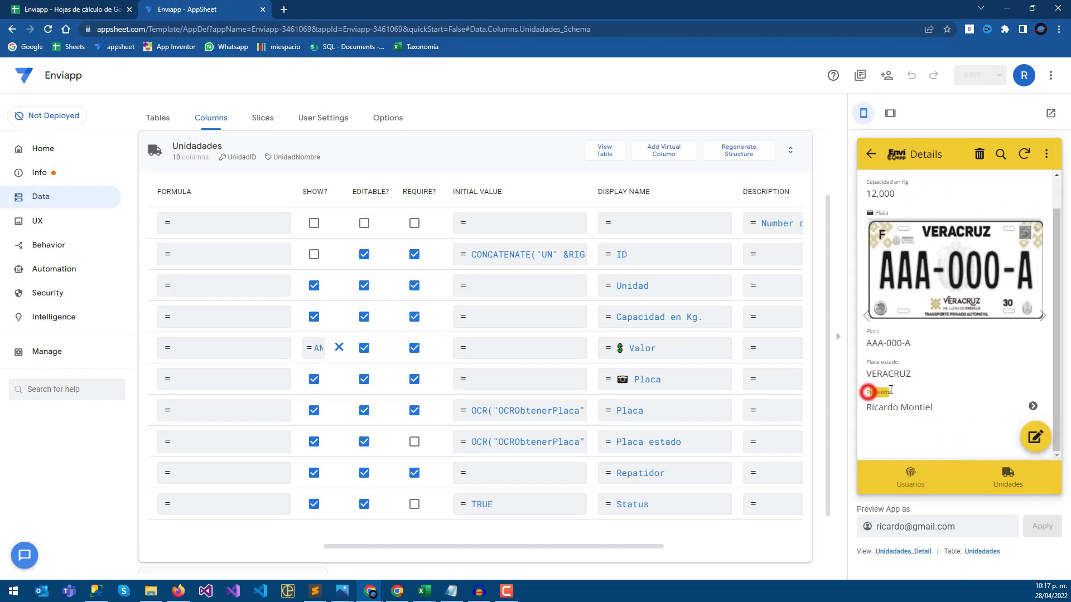
drag(893, 392, 872, 392)
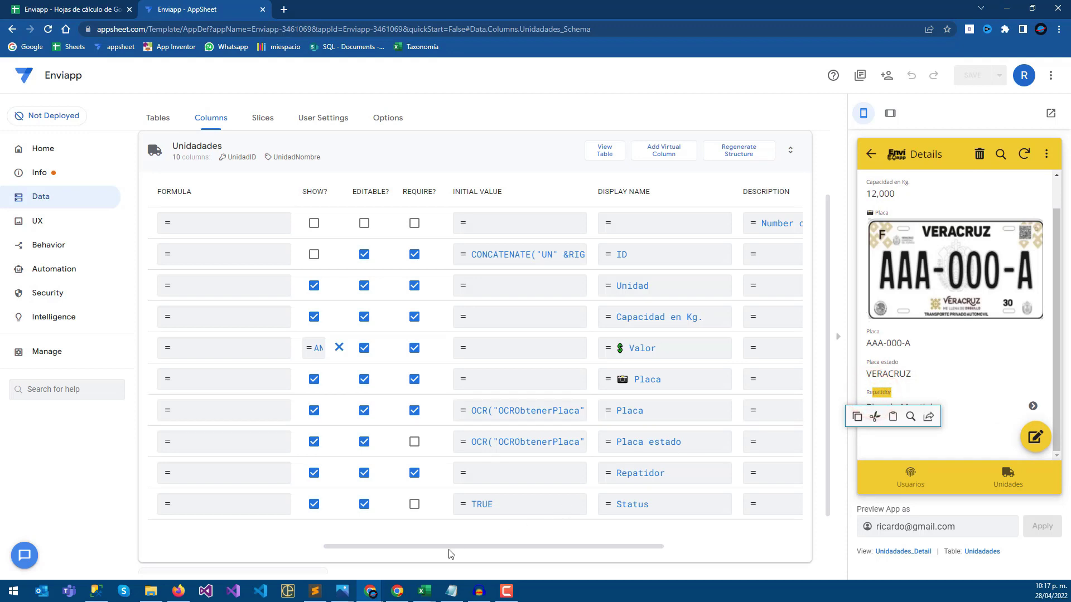
Step: Open the settings of the UsuarioID column in the Unidadades table
drag(427, 552, 313, 548)
click(235, 506)
double_click(226, 505)
click(220, 475)
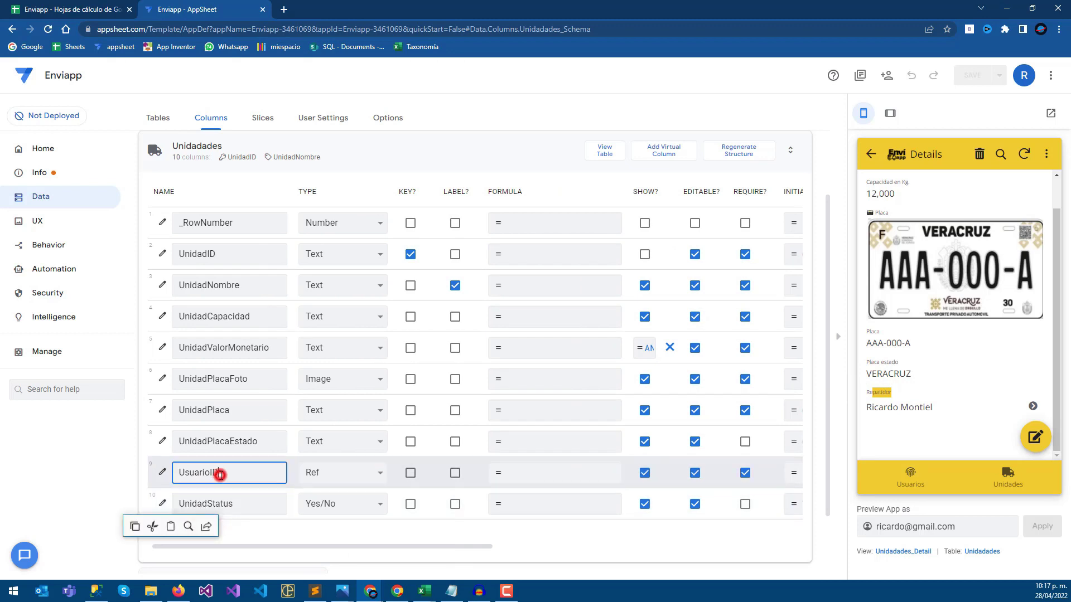
double_click(233, 473)
click(216, 472)
click(162, 473)
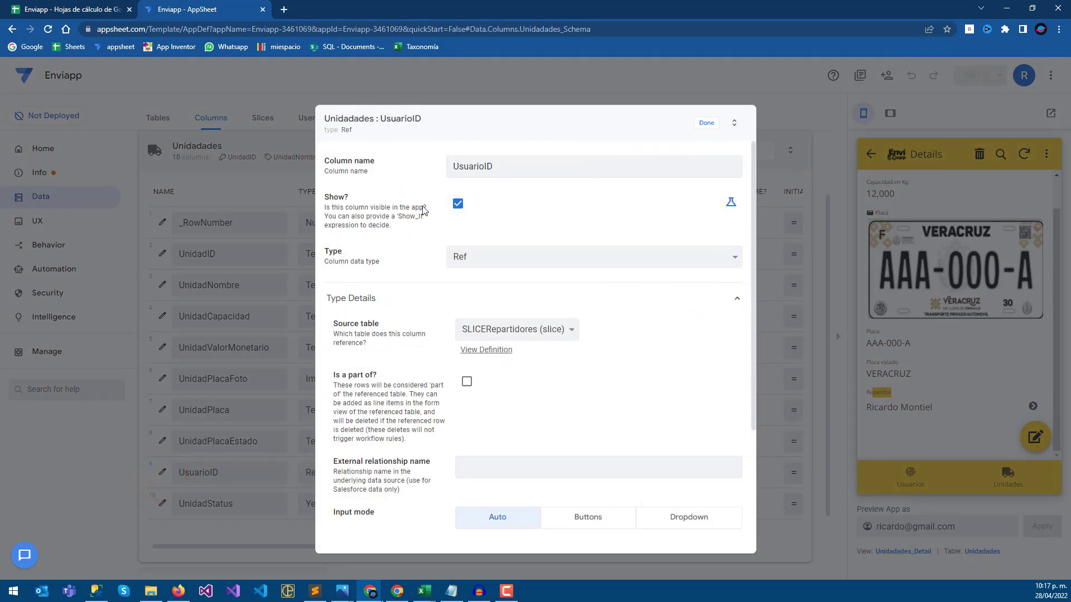
Step: Set the Show_If expression of the UsuarioID column to [UnidadStatus] = TRUE and save the app
click(730, 203)
click(558, 202)
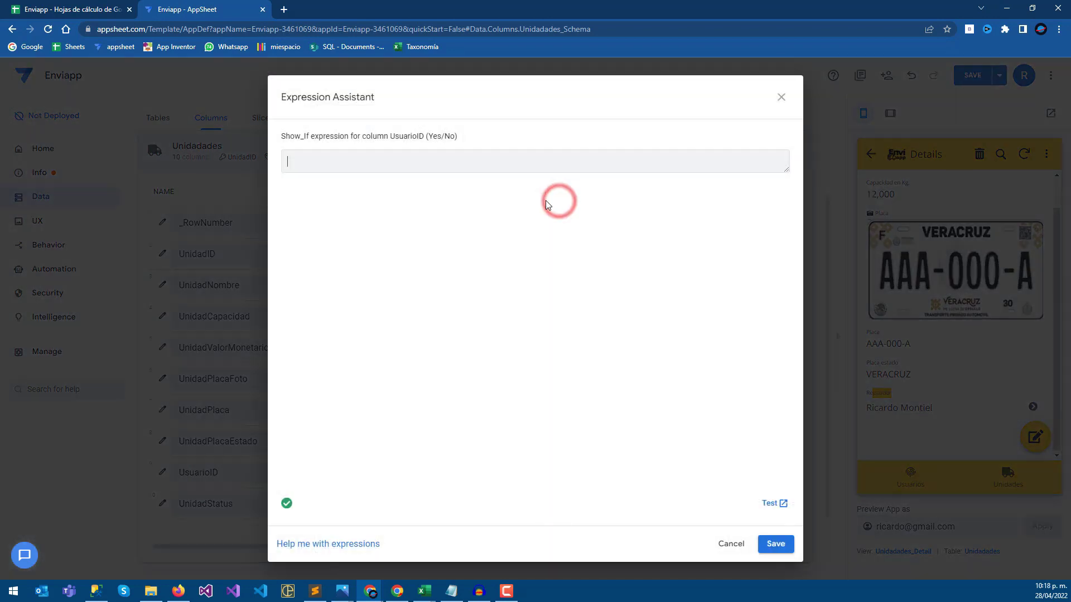
click(352, 159)
click(478, 246)
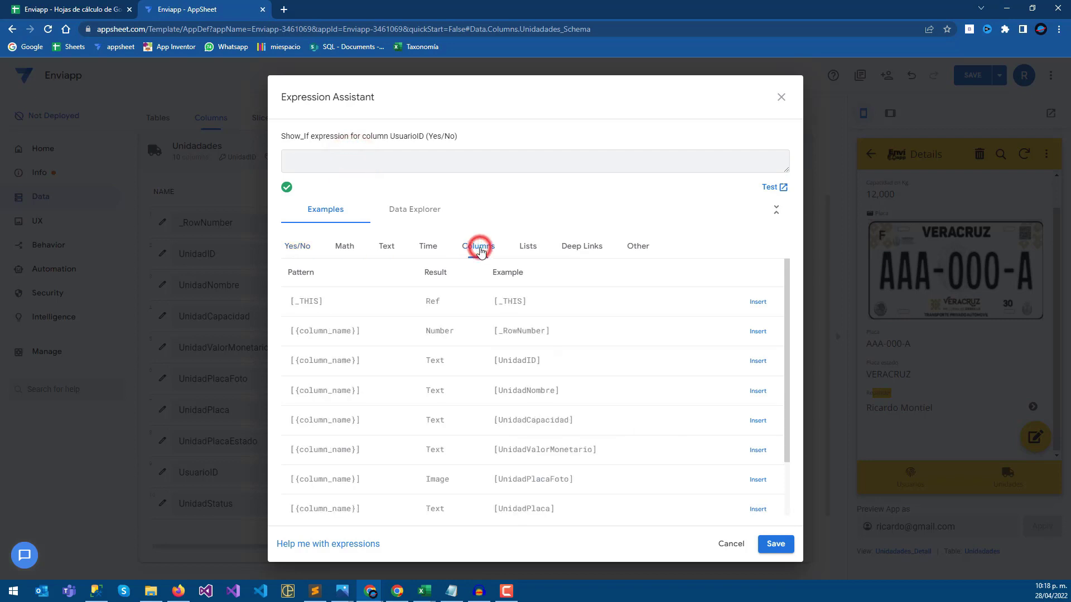
scroll(545, 449, down, 2)
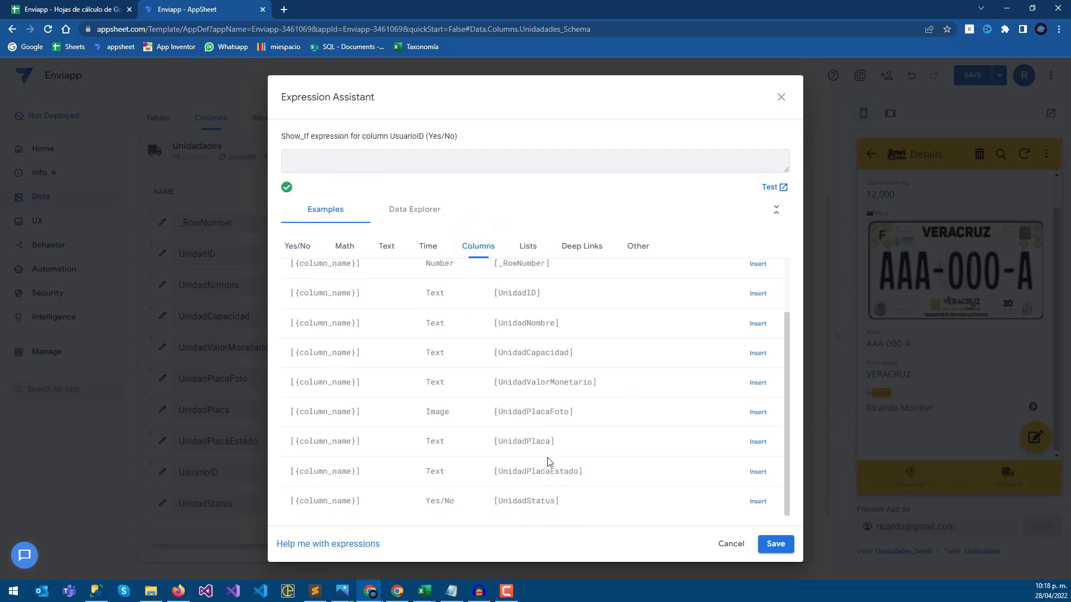
click(757, 502)
click(373, 158)
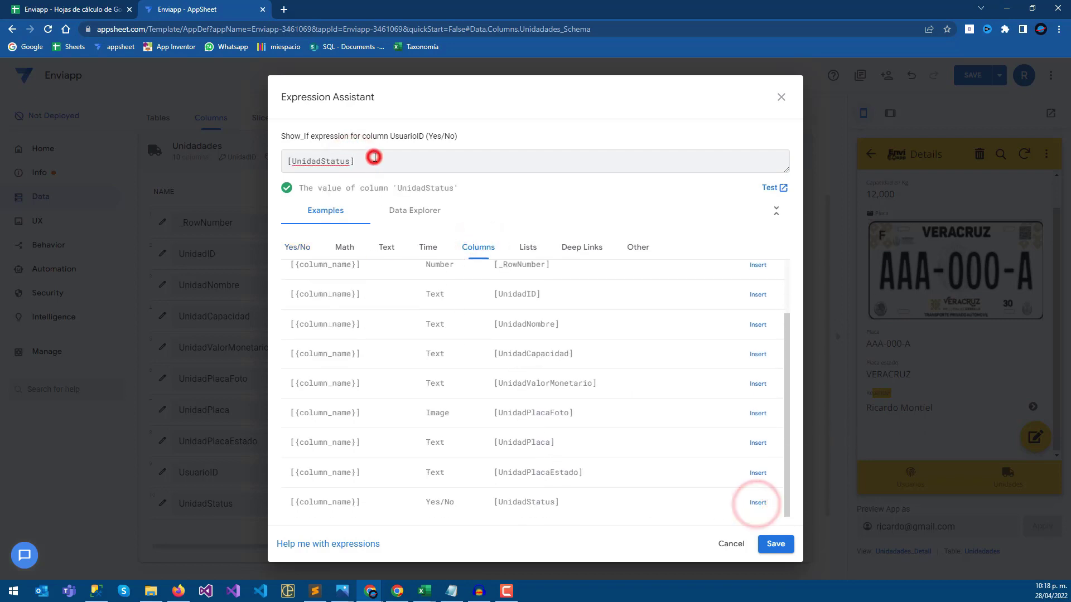
text(= TRUE)
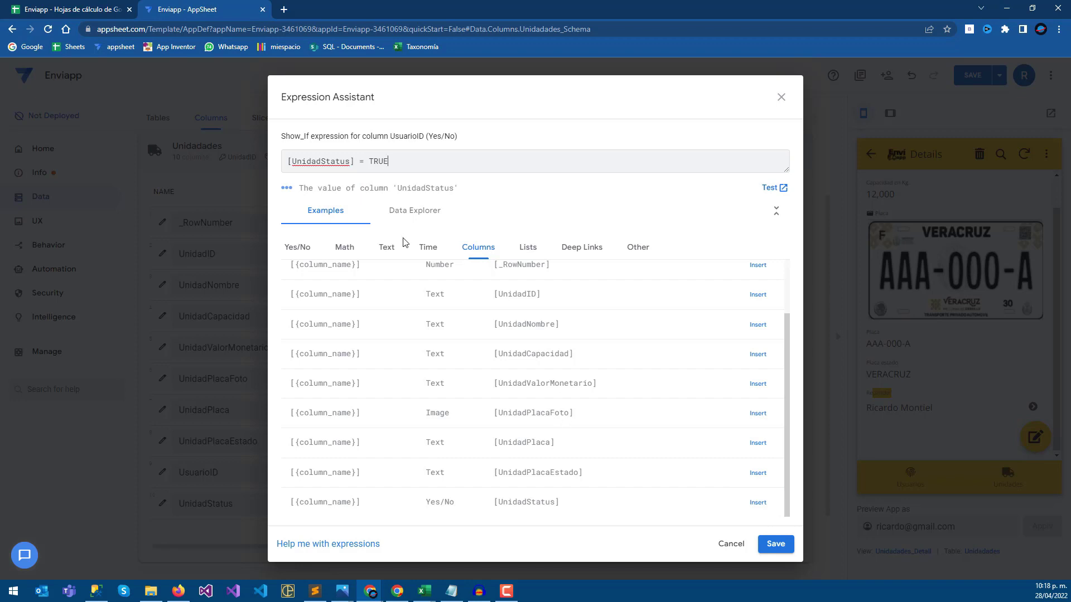
click(778, 550)
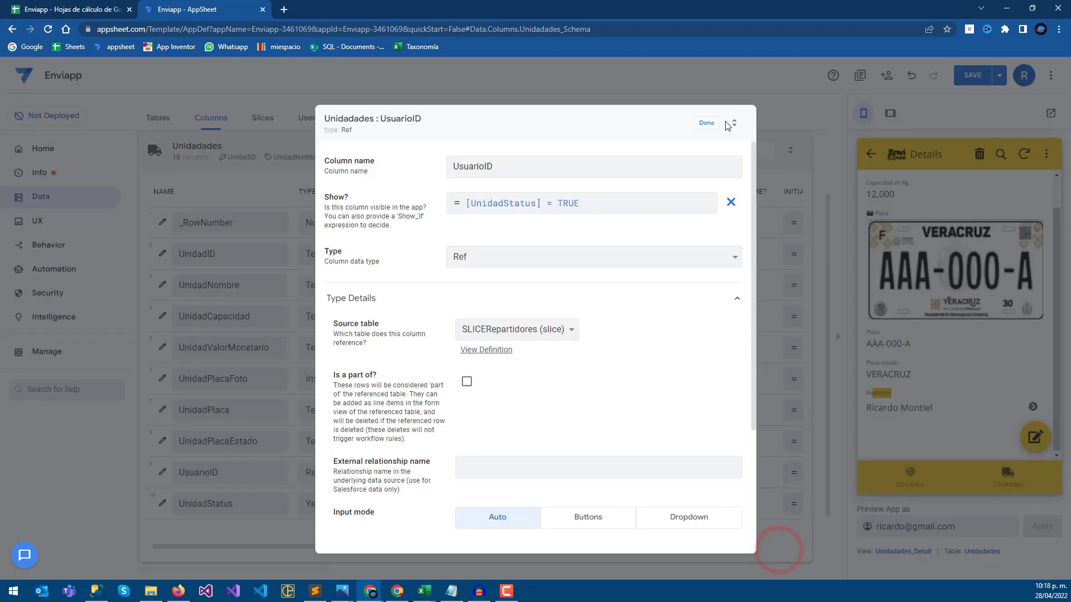
click(702, 124)
click(968, 75)
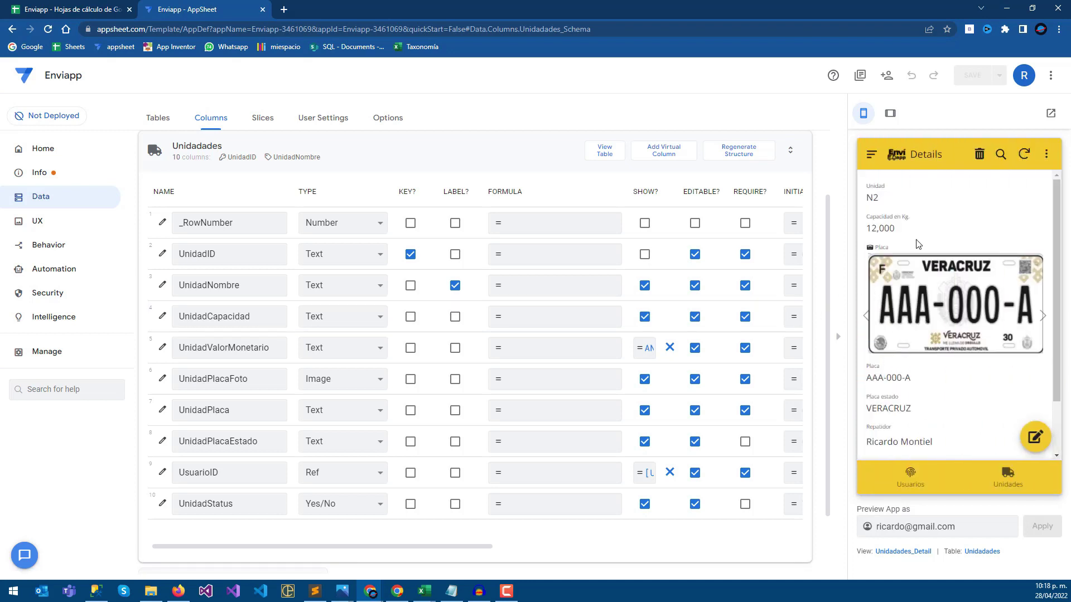
Step: Open unit N1 from the Unidades list in the app preview and examine its Repatidor and Status fields
click(1000, 473)
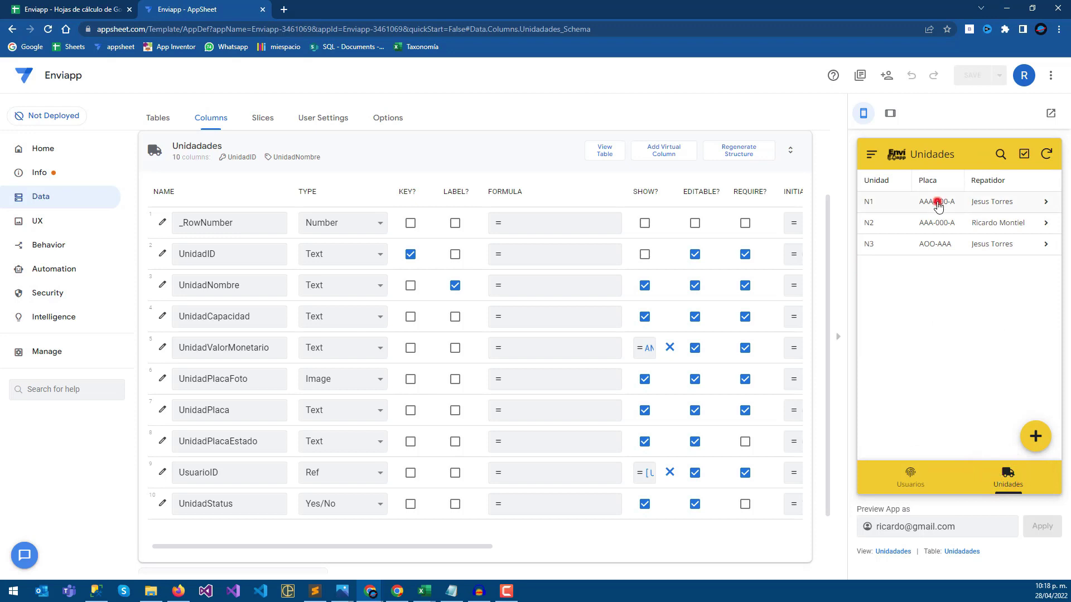
click(937, 206)
scroll(901, 399, down, 2)
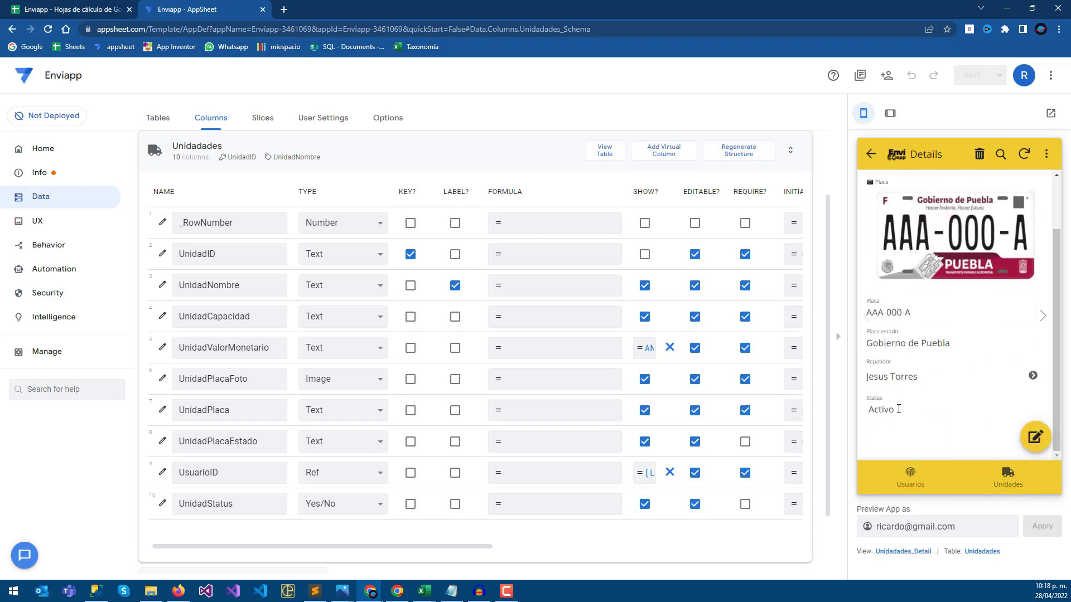
drag(869, 361, 894, 364)
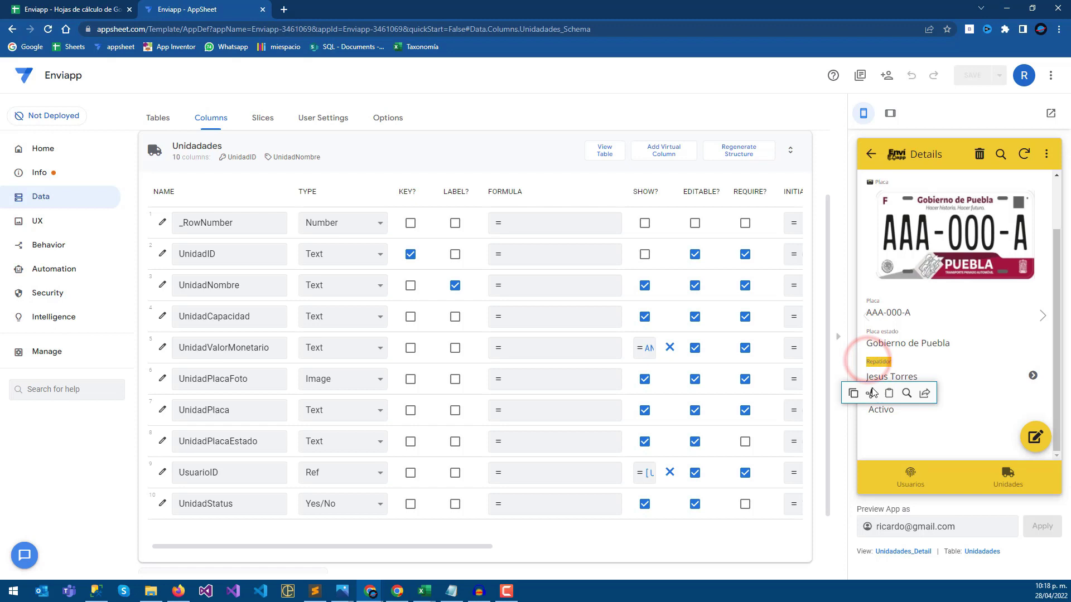
click(917, 419)
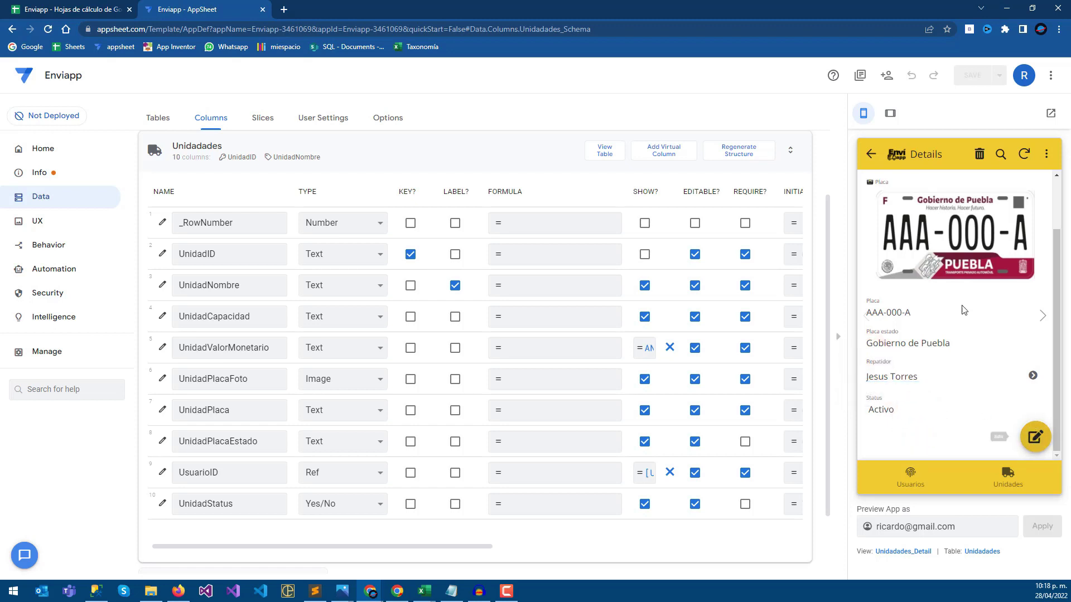
scroll(951, 265, up, 2)
scroll(951, 280, down, 2)
Step: Open unit N1 for editing and test the Repatidor field by switching Status to Inactivo and back to Activo
click(1035, 436)
scroll(926, 363, down, 6)
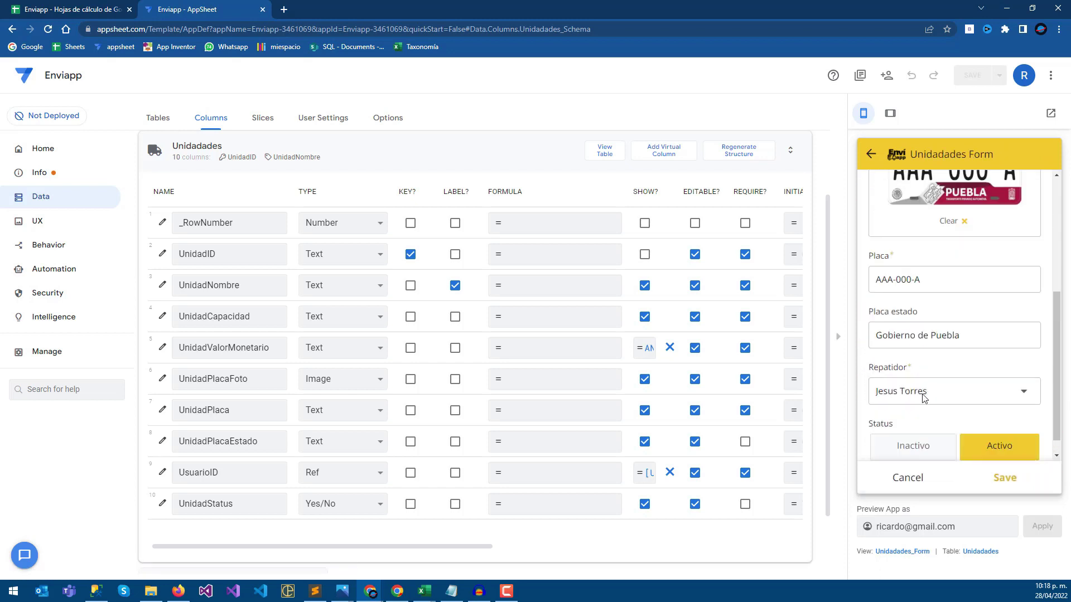
click(915, 426)
scroll(911, 302, up, 3)
scroll(911, 303, down, 3)
scroll(915, 296, up, 6)
scroll(915, 295, down, 6)
click(986, 434)
scroll(902, 432, down, 2)
Step: Set unit N1's Status to Inactivo and save the record
click(902, 432)
click(980, 426)
scroll(942, 410, down, 1)
click(914, 432)
click(999, 476)
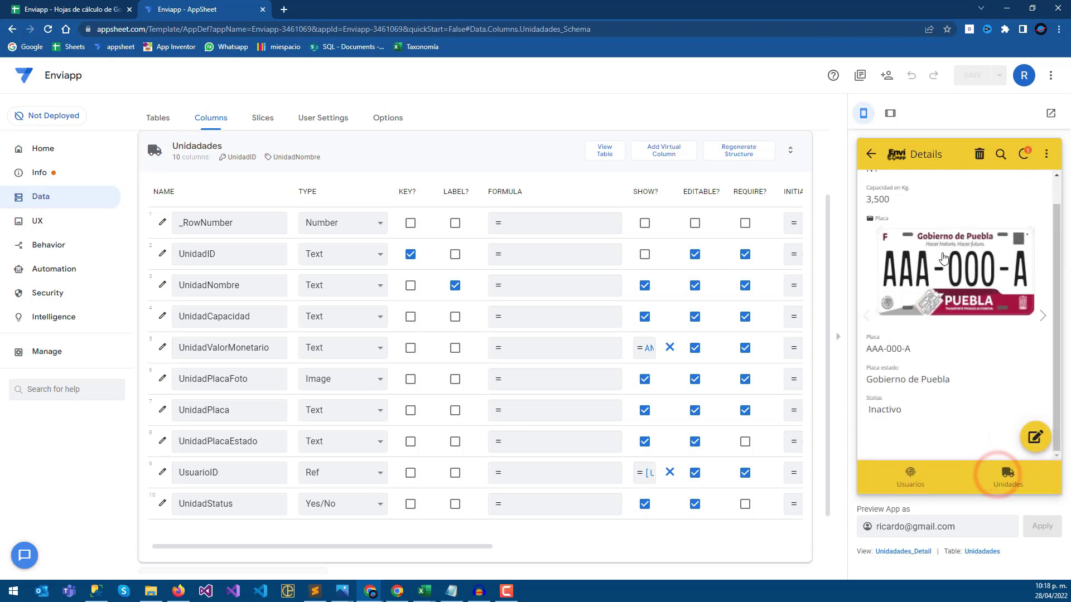
Step: Return to the Unidades list, sync the app and check unit N1's details
click(872, 154)
click(1043, 156)
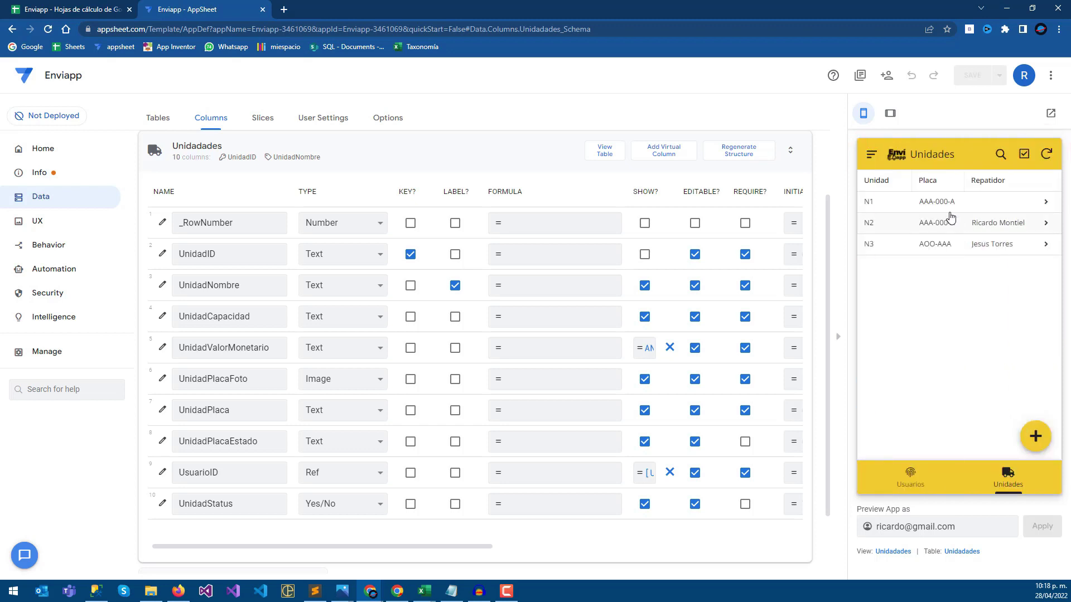
click(933, 206)
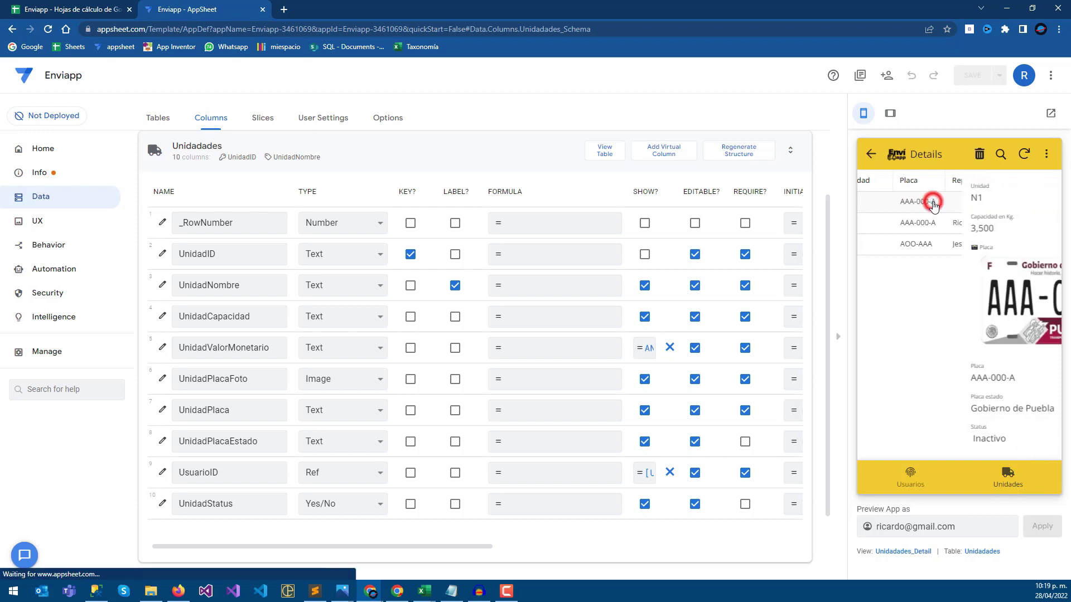
click(868, 152)
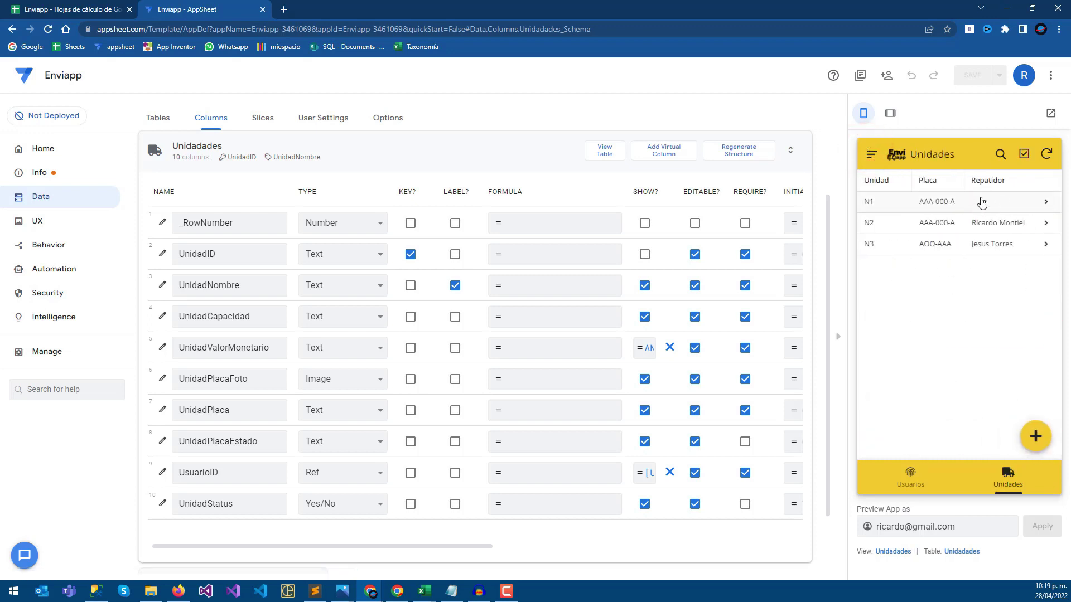
Step: Edit unit N1, switch its Status to Activo to check the Repatidor field, and cancel the edit
click(947, 207)
click(1036, 437)
scroll(990, 407, down, 5)
click(988, 422)
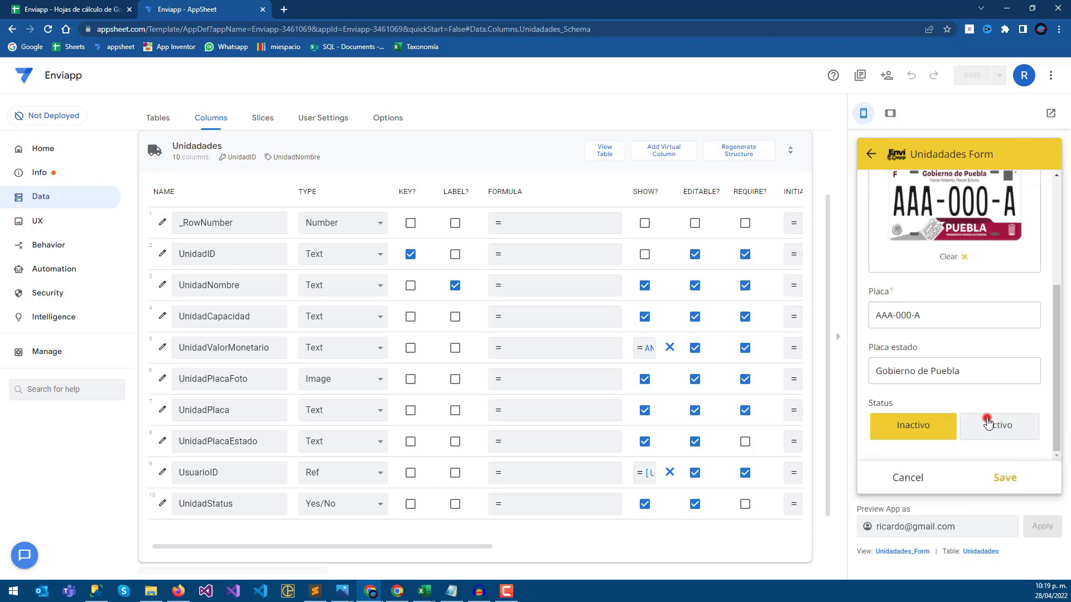
scroll(948, 412, down, 1)
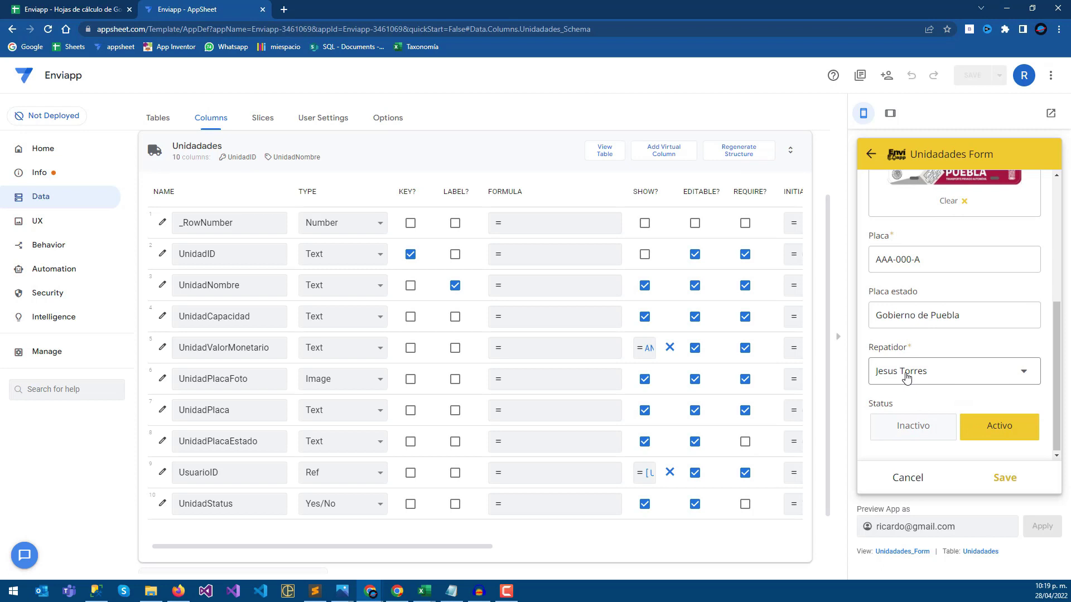
click(922, 474)
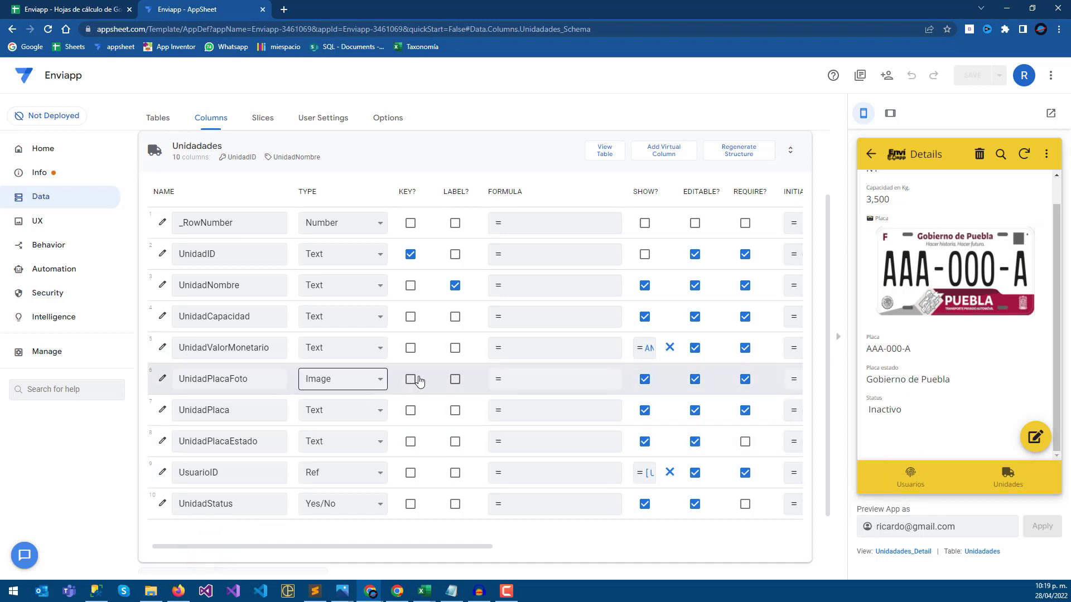
Step: Copy the full Show_If expression of the UnidadValorMonetario column and close its settings
click(162, 347)
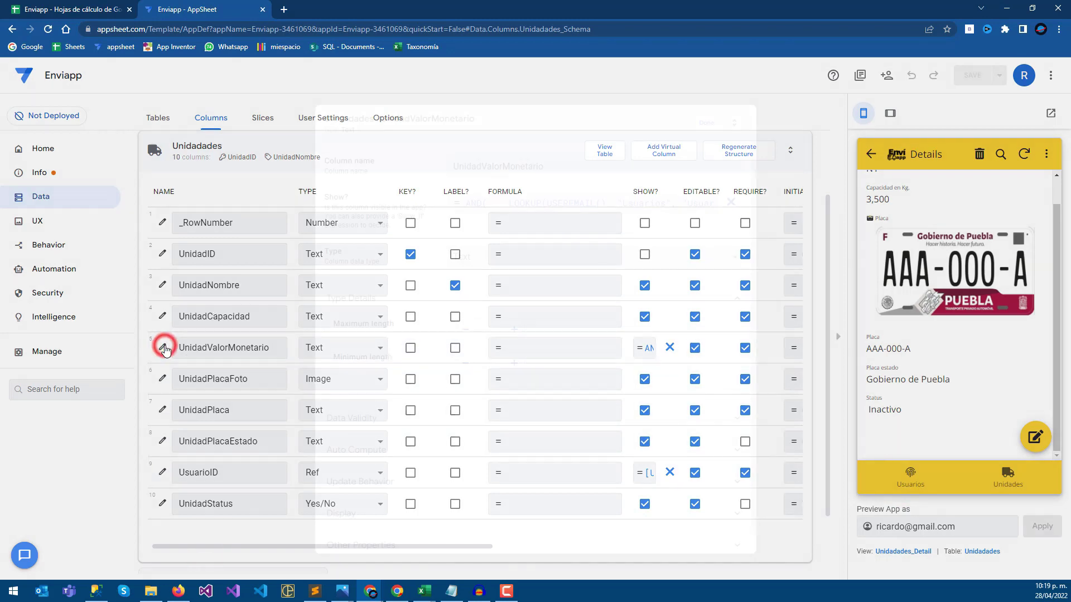
click(528, 205)
drag(294, 218, 275, 155)
key(ctrl+c)
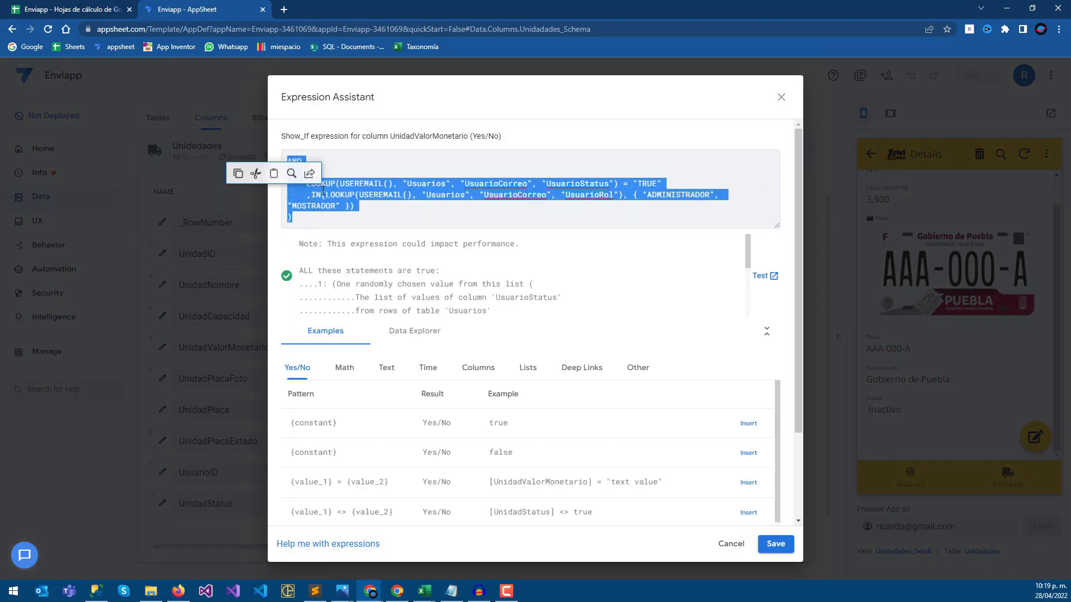
click(775, 544)
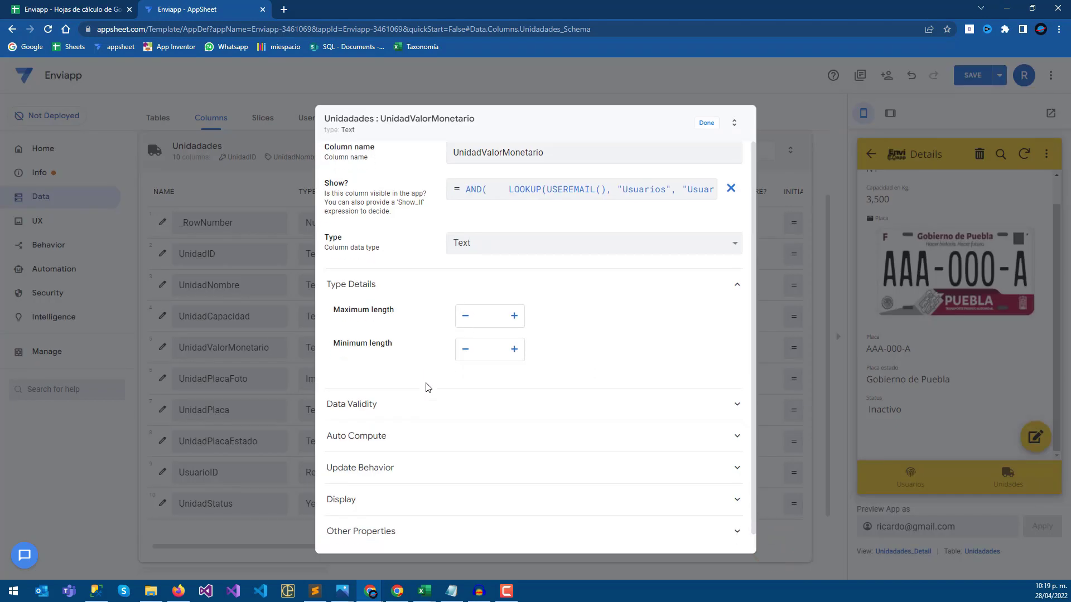
click(713, 127)
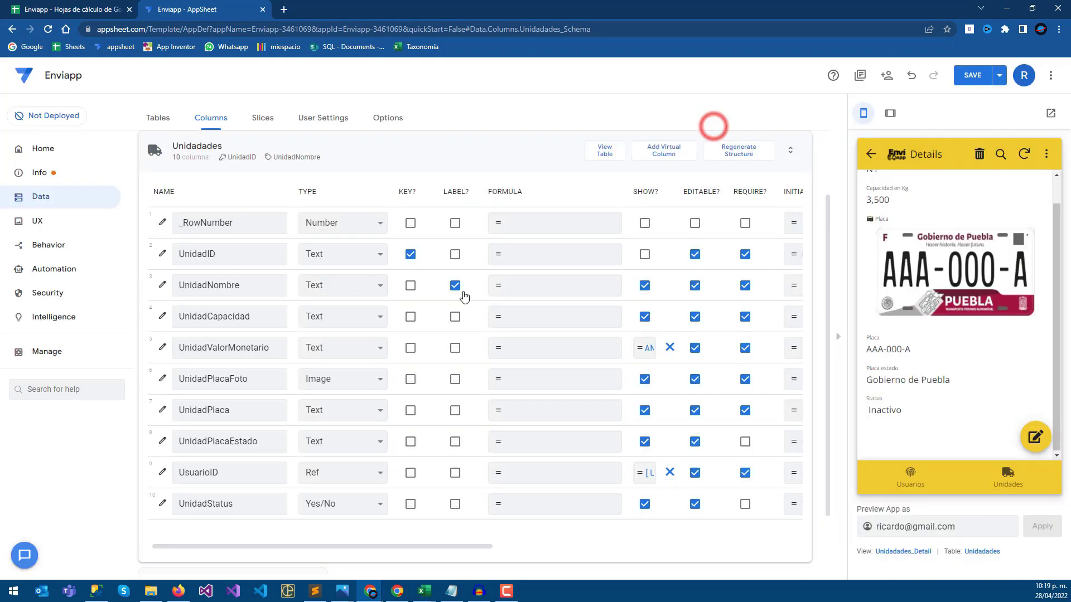
Step: Open the UnidadValorMonetario settings again and read the Require option's description under Data Validity
click(163, 347)
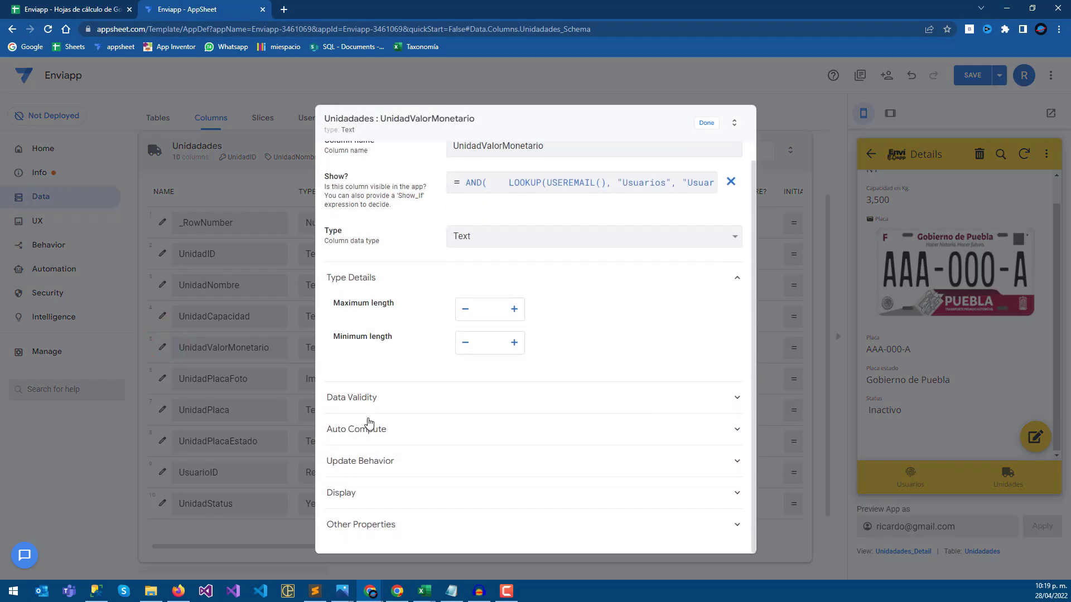
click(358, 440)
scroll(410, 390, down, 2)
click(371, 288)
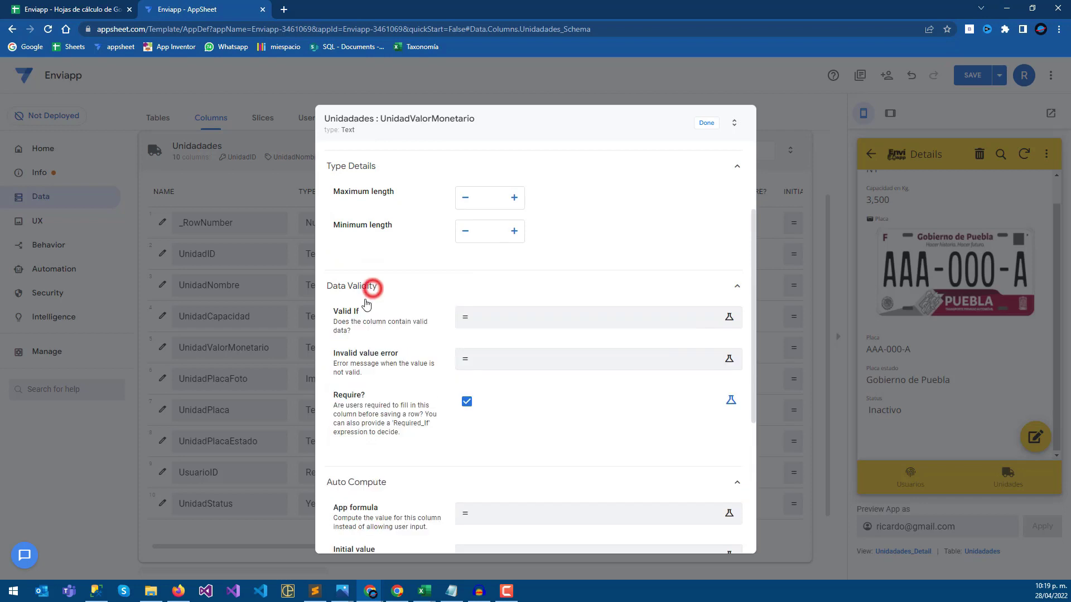
drag(339, 406, 403, 436)
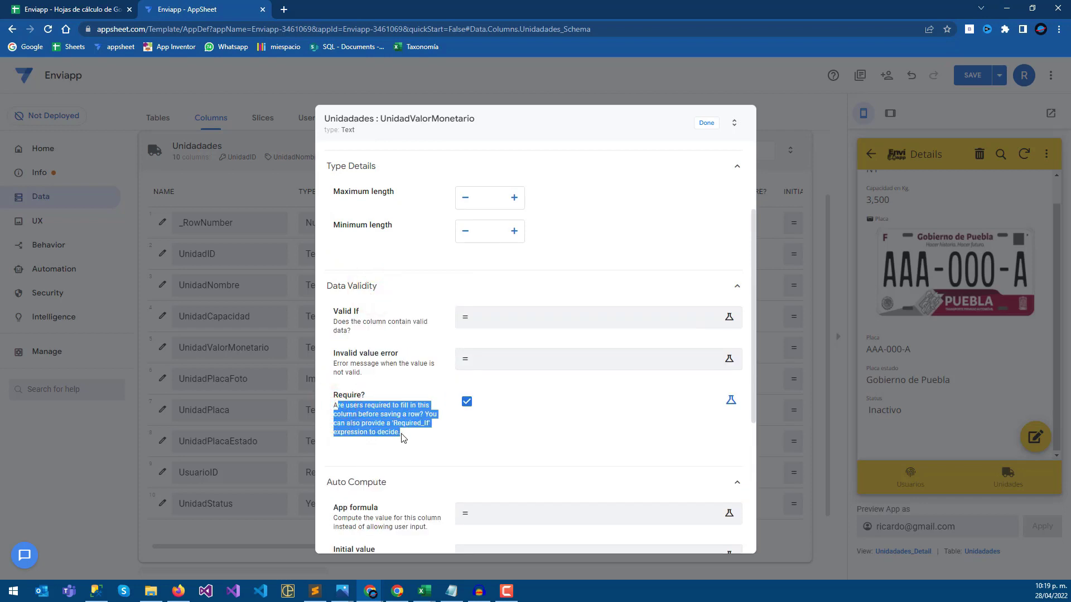
click(403, 436)
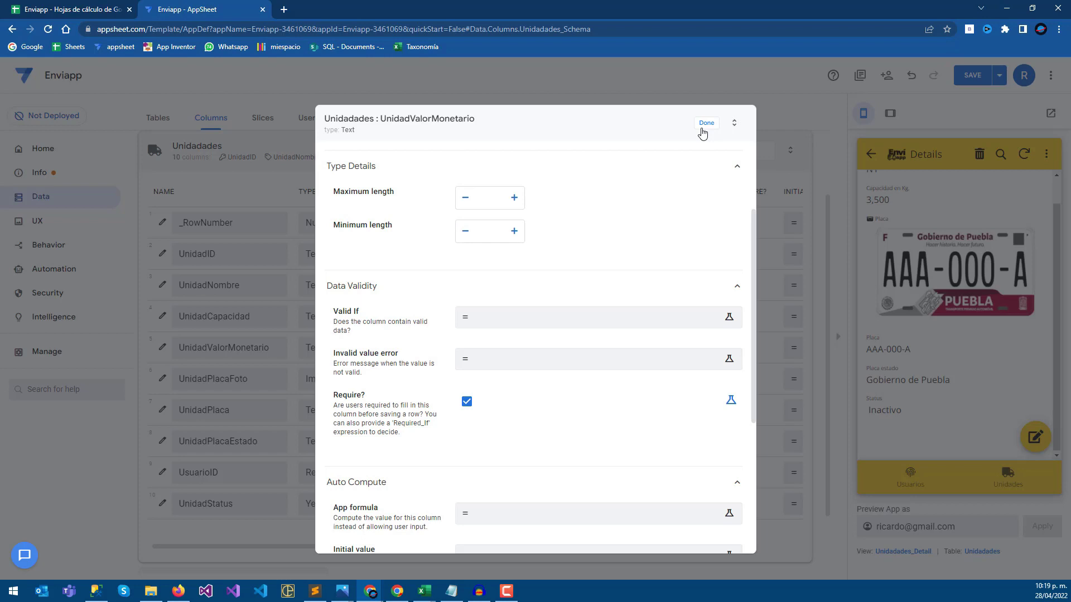
Step: Paste the copied AND/LOOKUP expression as the Required_If expression for UnidadValorMonetario
click(732, 402)
click(599, 397)
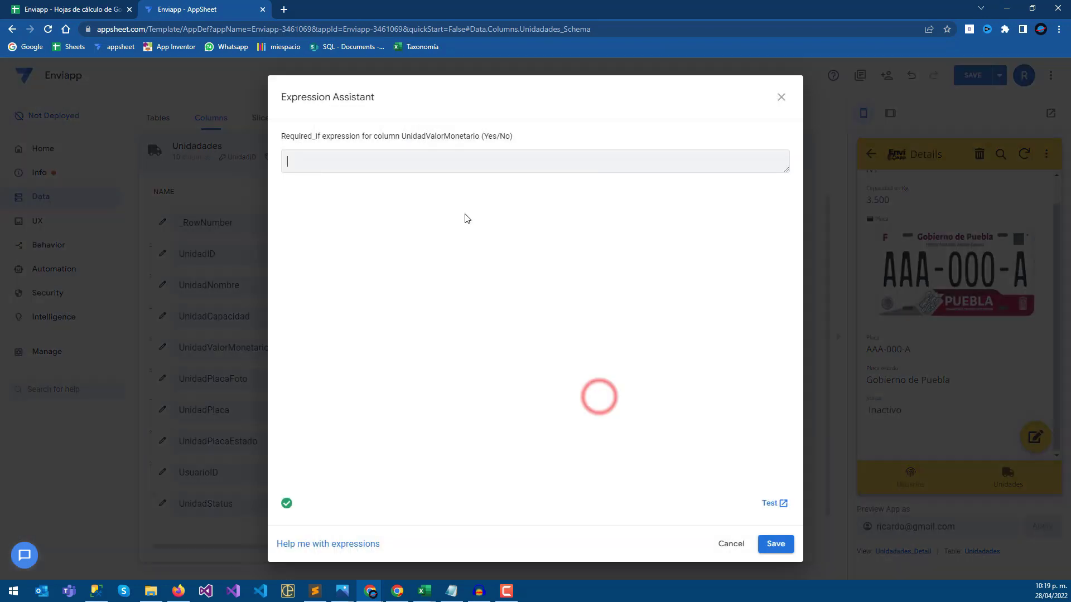
click(390, 161)
key(ctrl+v)
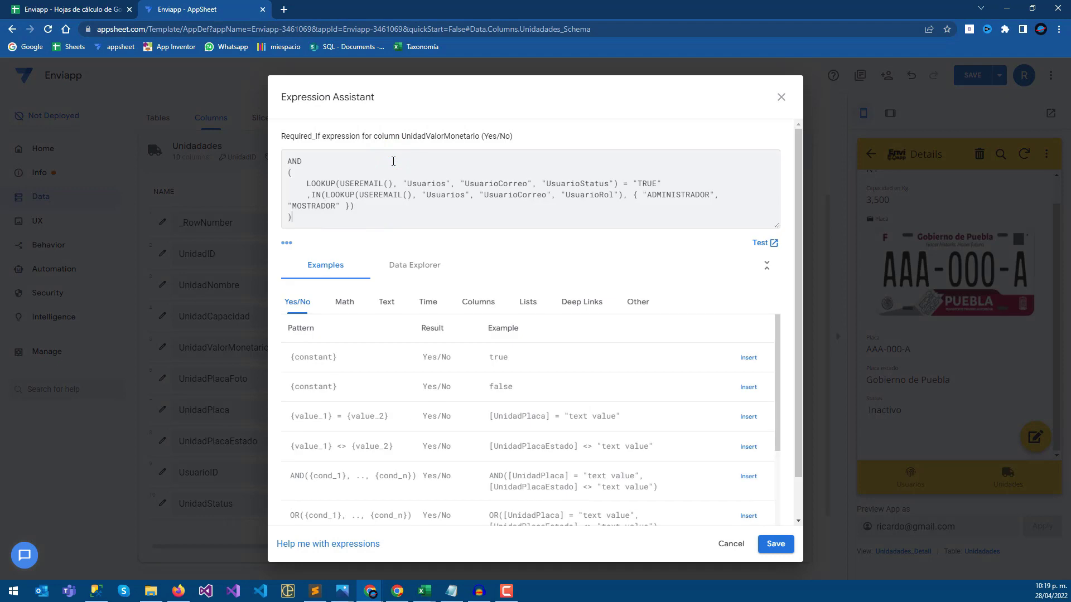
Step: Try removing "MOSTRADOR" from the role list in the Required_If expression and undo the removal
double_click(654, 196)
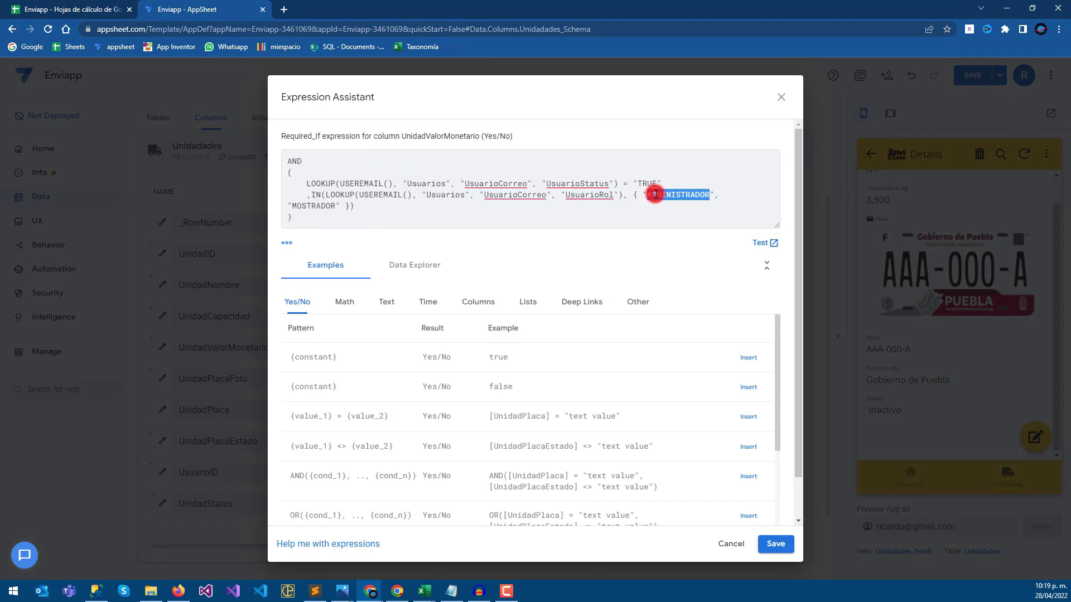
drag(341, 205, 287, 205)
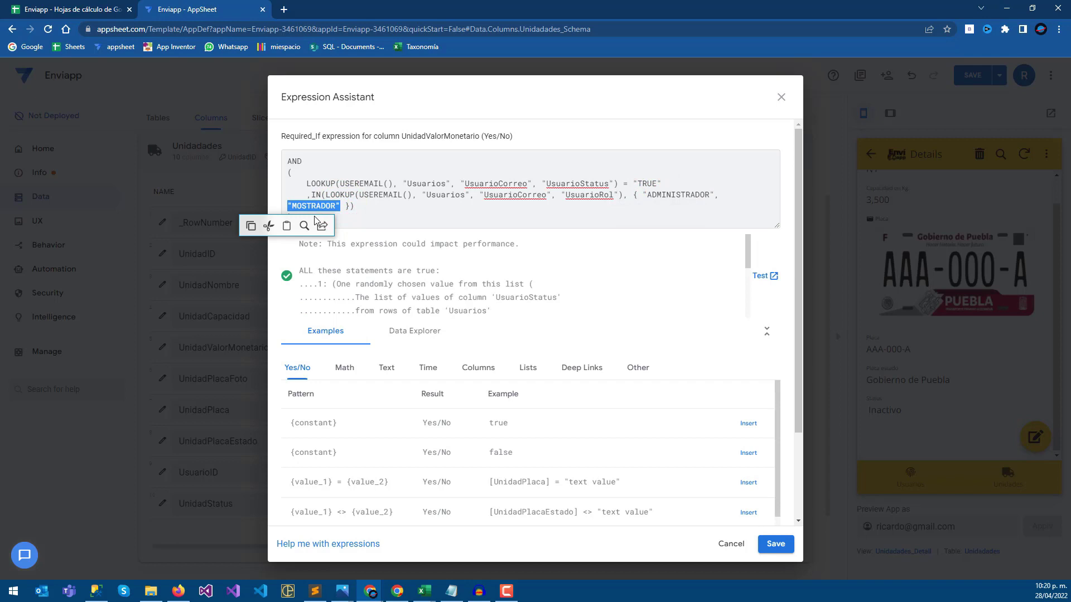
key(BackSpace)
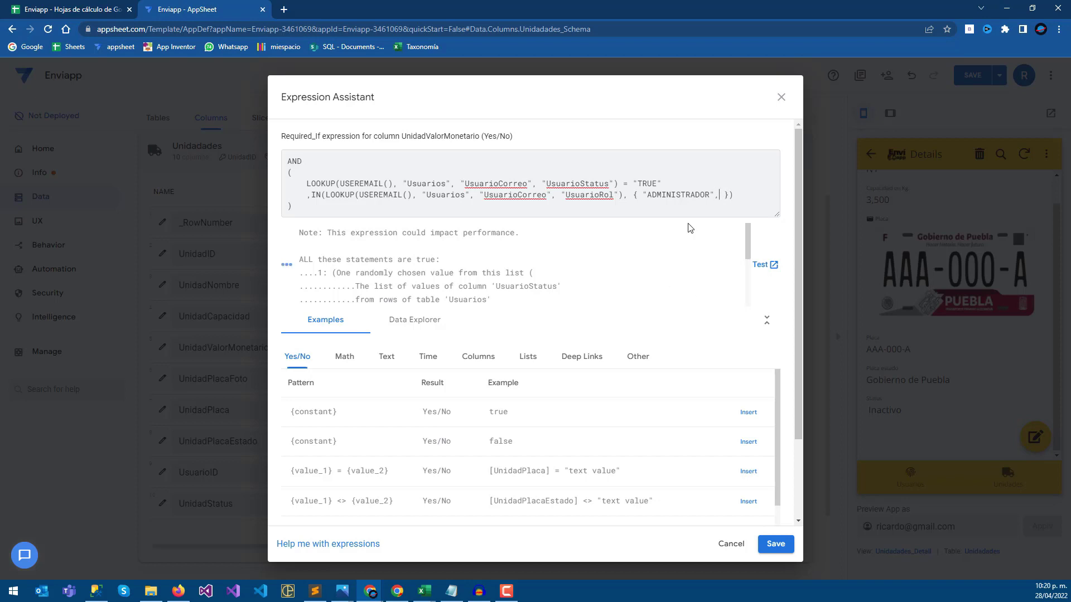
key(ctrl+z)
click(553, 207)
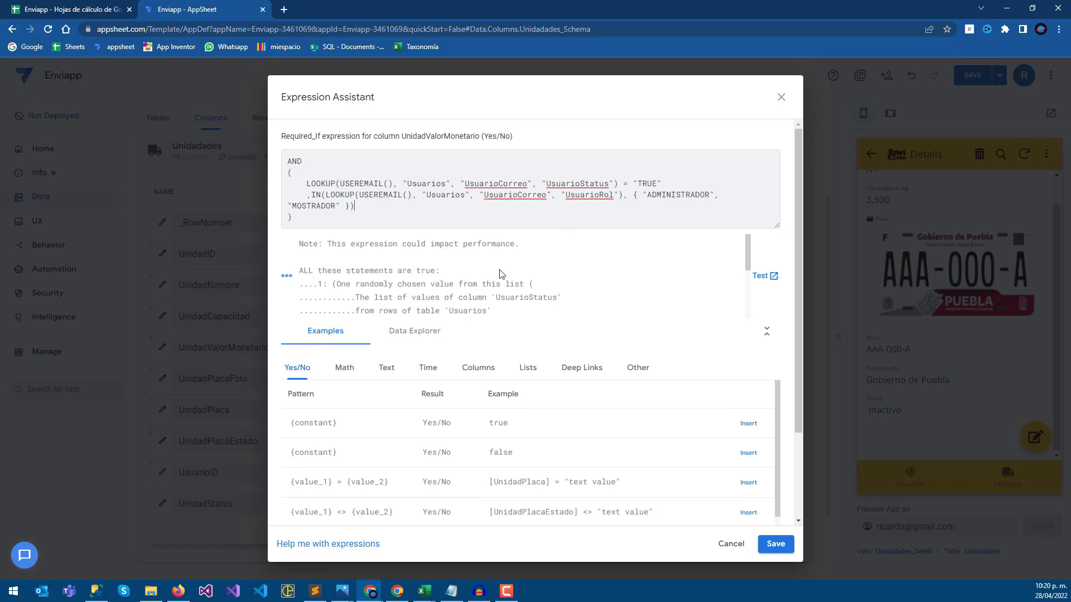
Step: Save the Required_If expression, finish the UnidadValorMonetario column settings and save the app
click(775, 544)
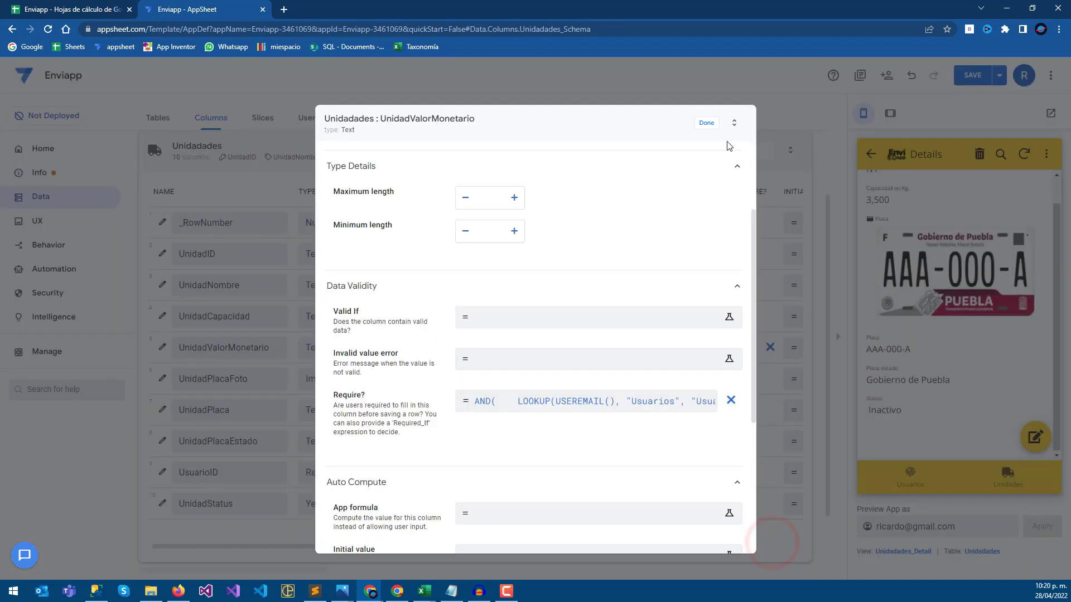
click(708, 129)
click(985, 73)
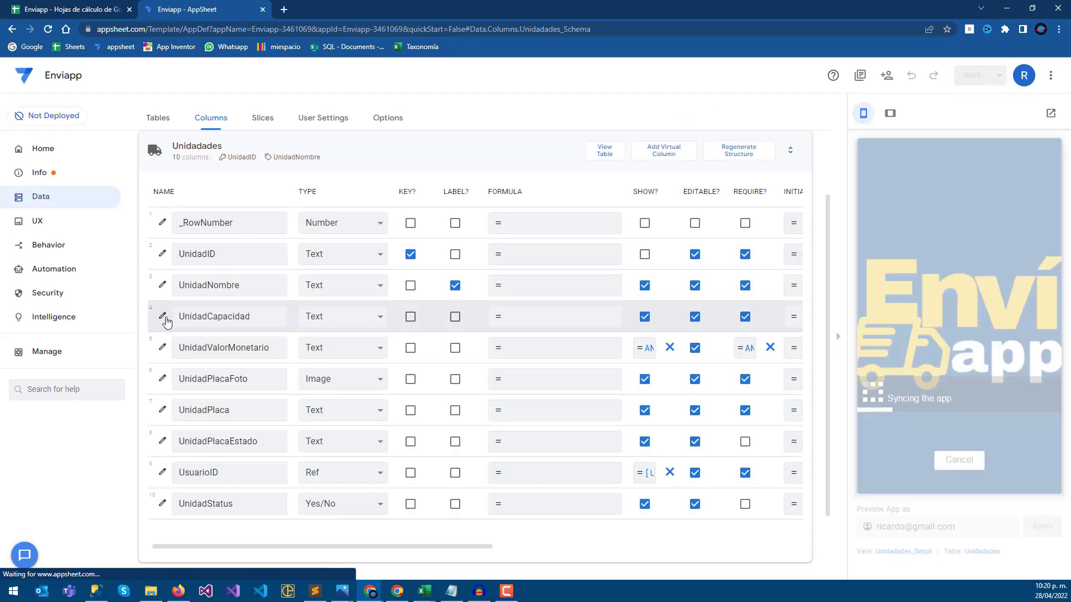
Step: Remove "MOSTRADOR" from the role list in the UnidadValorMonetario Show_If expression, leaving only "ADMINISTRADOR", and save the expression
click(161, 349)
click(586, 209)
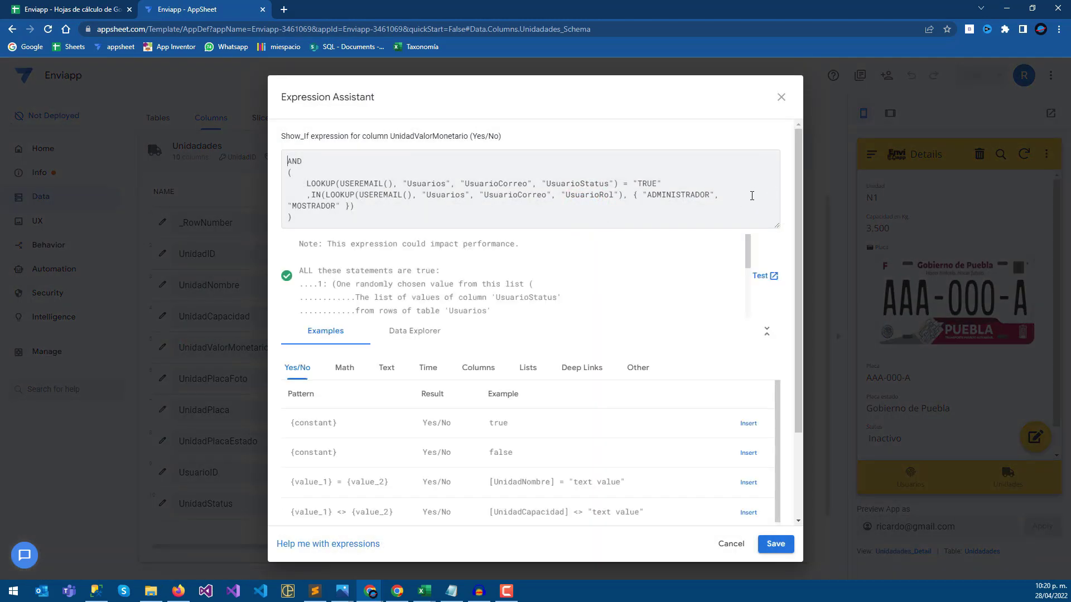
double_click(336, 205)
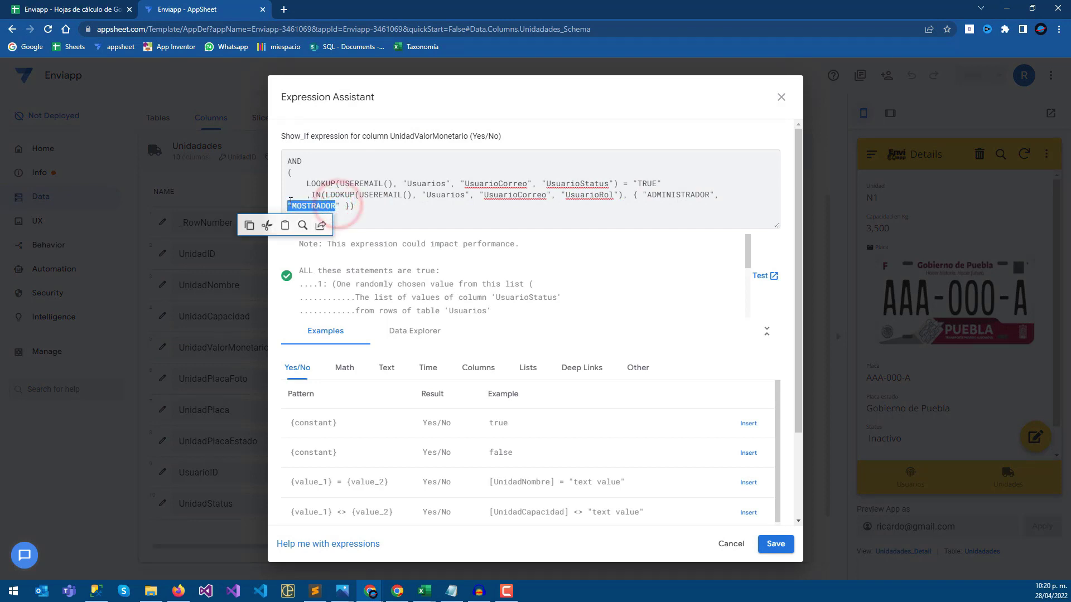
key(BackSpace)
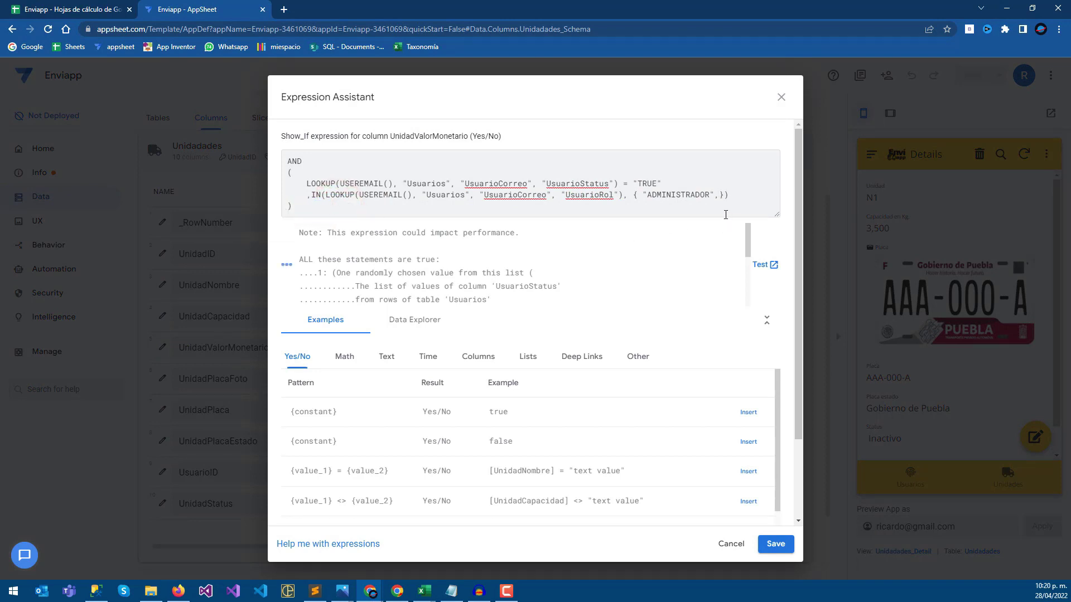
click(789, 552)
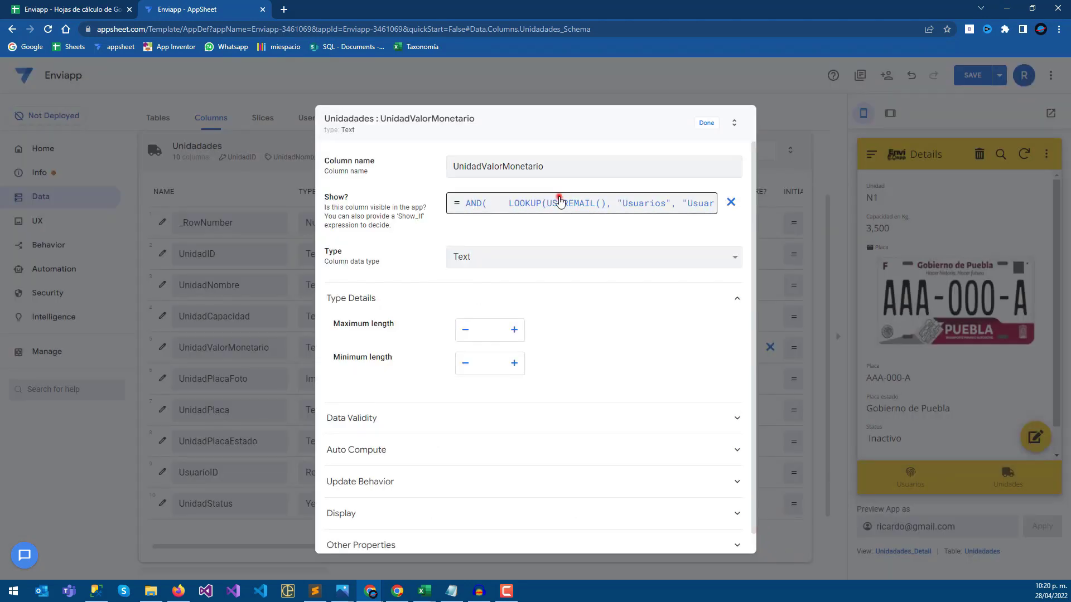
click(557, 202)
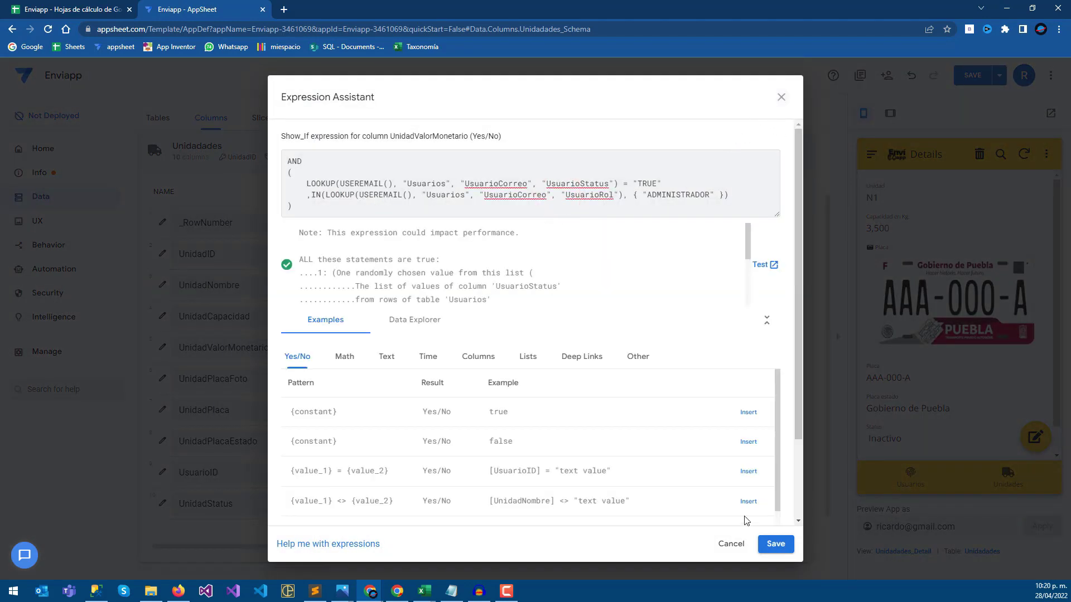
click(773, 542)
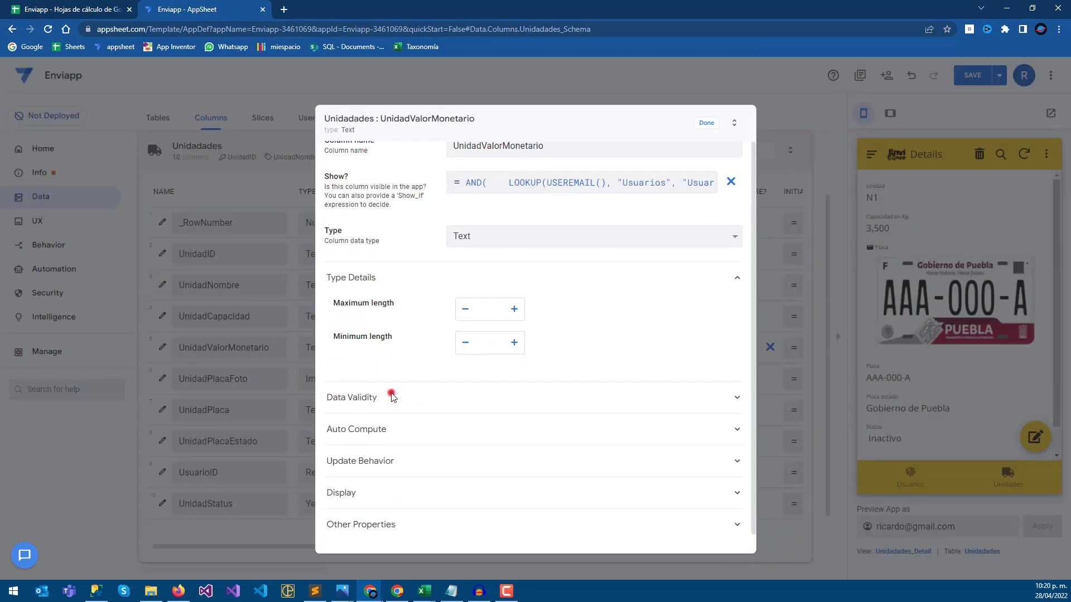
Step: Remove "MOSTRADOR" from the UnidadValorMonetario Required_If expression, save it, finish the column settings and save the app
click(372, 398)
click(523, 511)
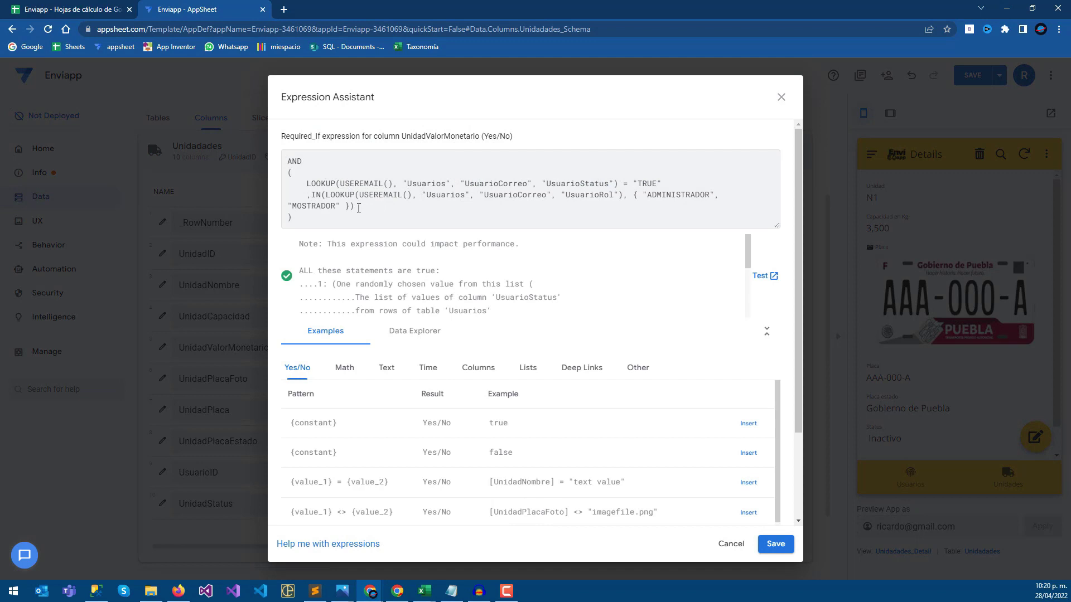
drag(325, 206, 280, 207)
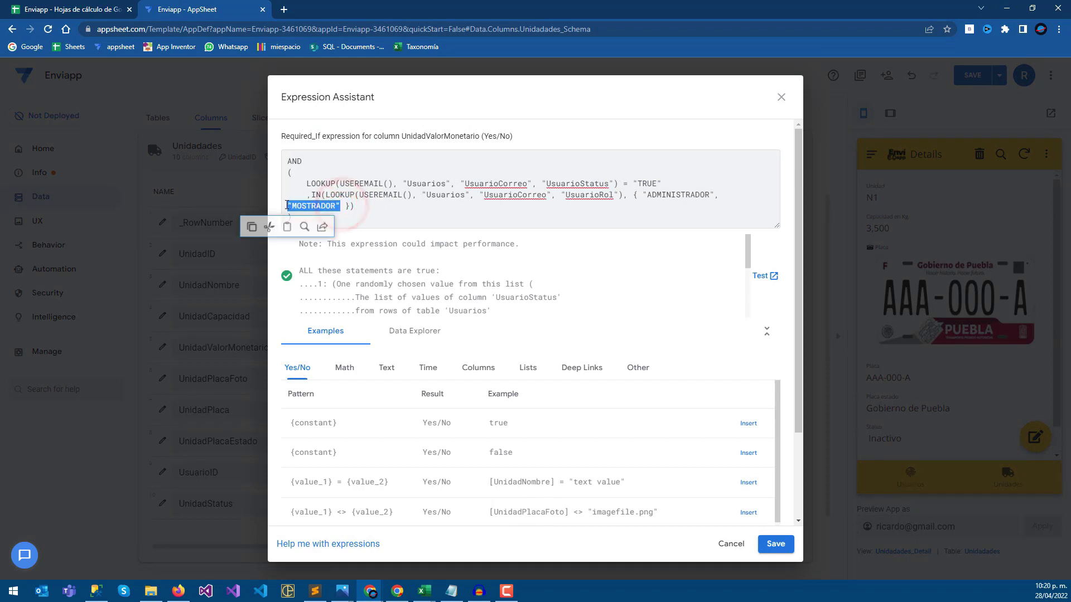
key(BackSpace)
click(769, 537)
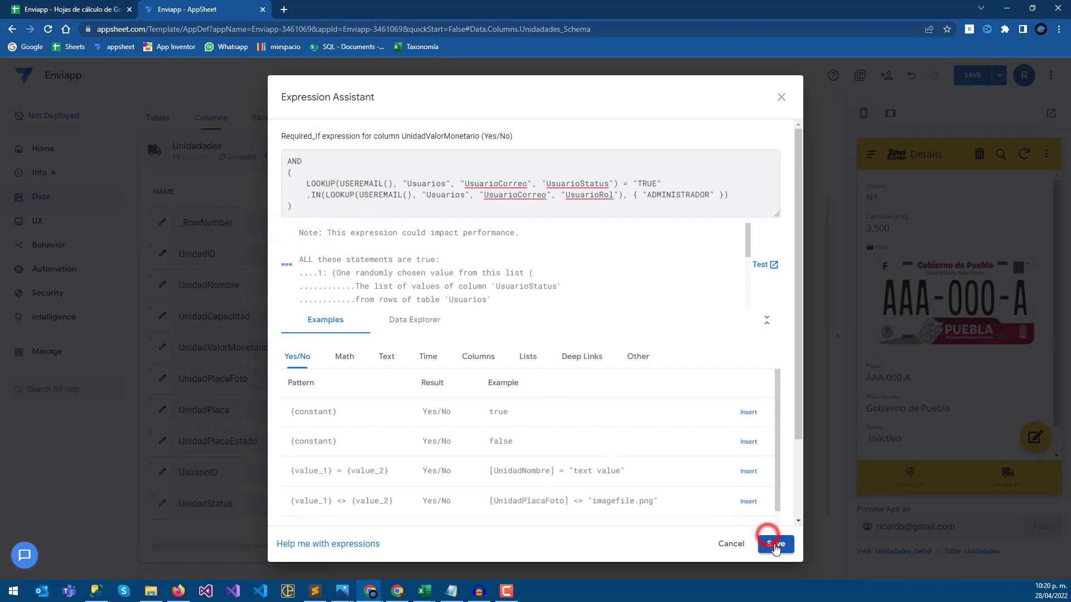
click(706, 126)
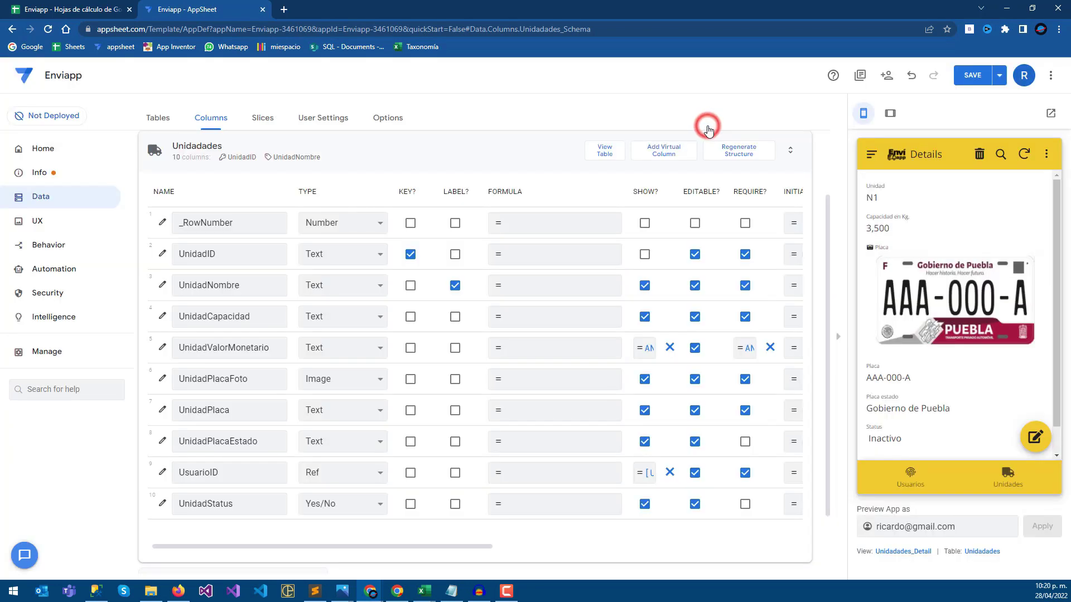
click(976, 77)
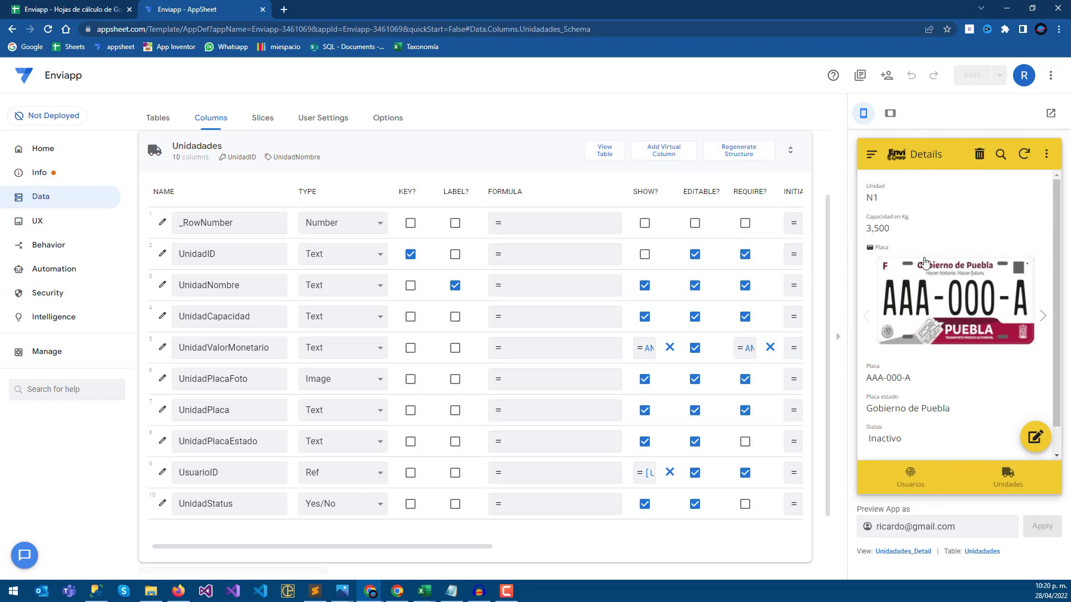
Step: Start a new Unidades record in the app preview with unit N4, capacity 32,000 and the Veracruz plate photo
click(1000, 482)
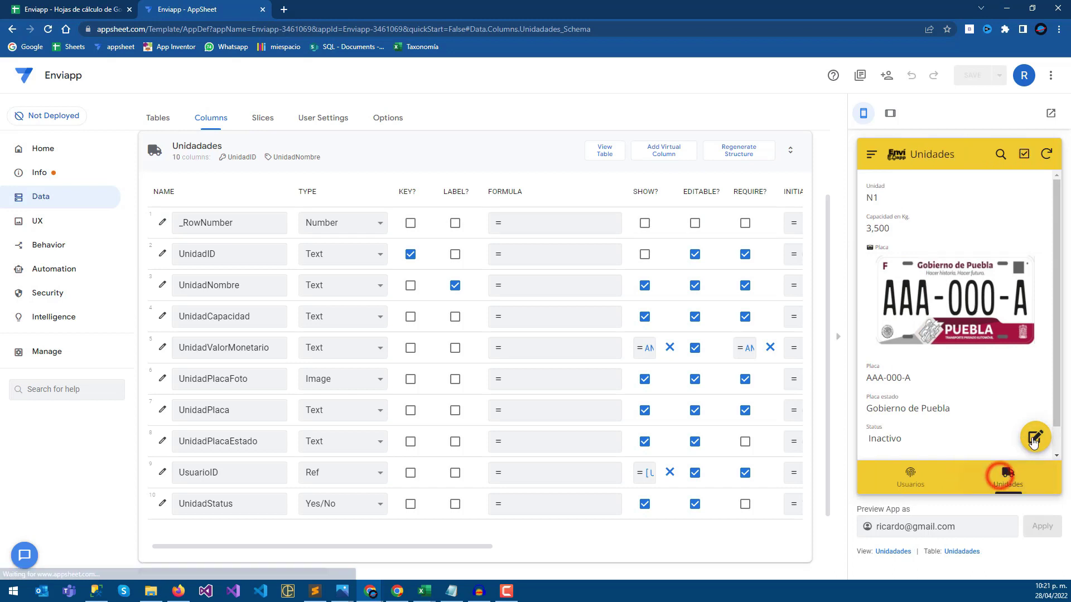
click(1033, 438)
click(908, 221)
text(N4)
key(Tab)
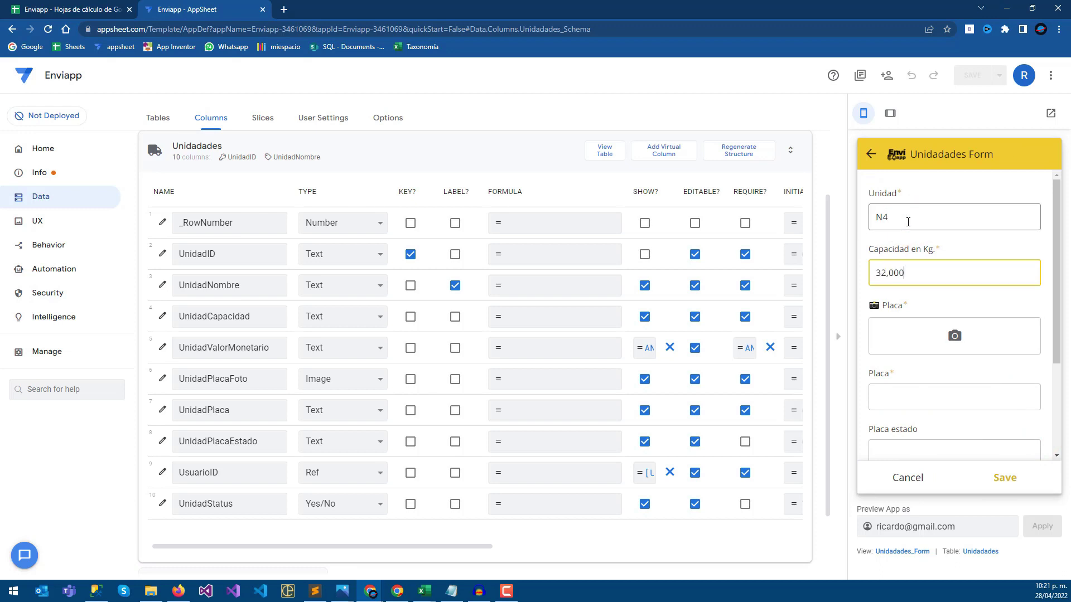
click(955, 337)
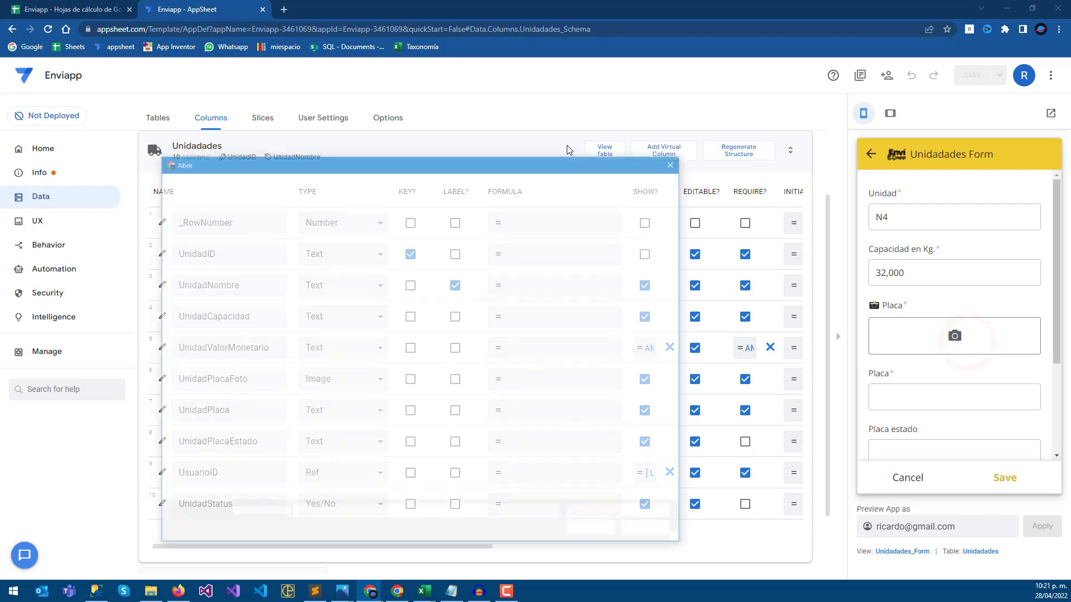
double_click(389, 258)
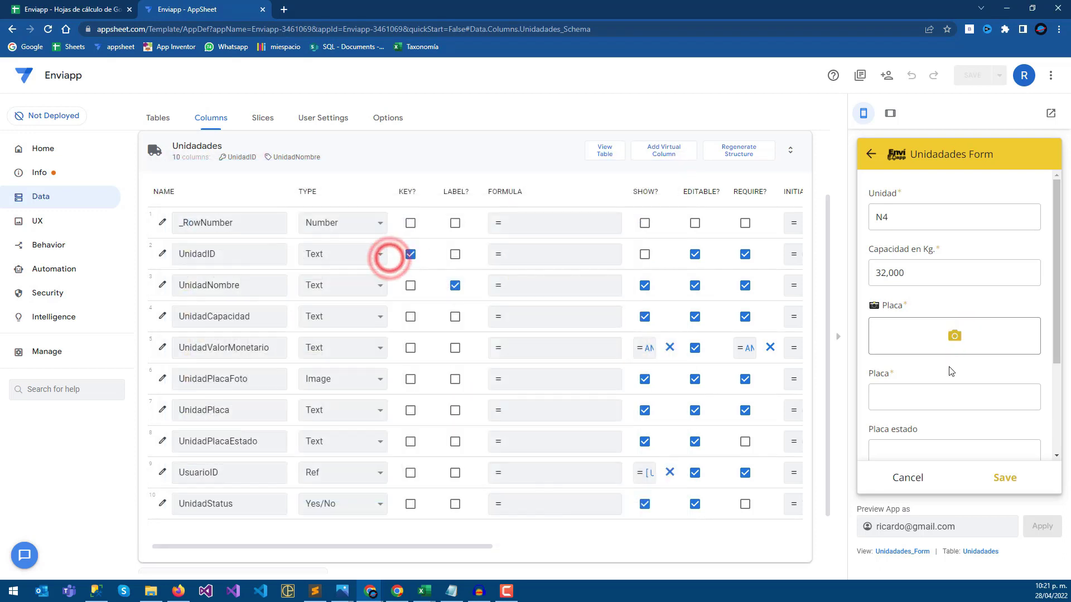
Step: Assign a delivery driver to unit N4, save the record and sync the preview app
scroll(899, 380, down, 5)
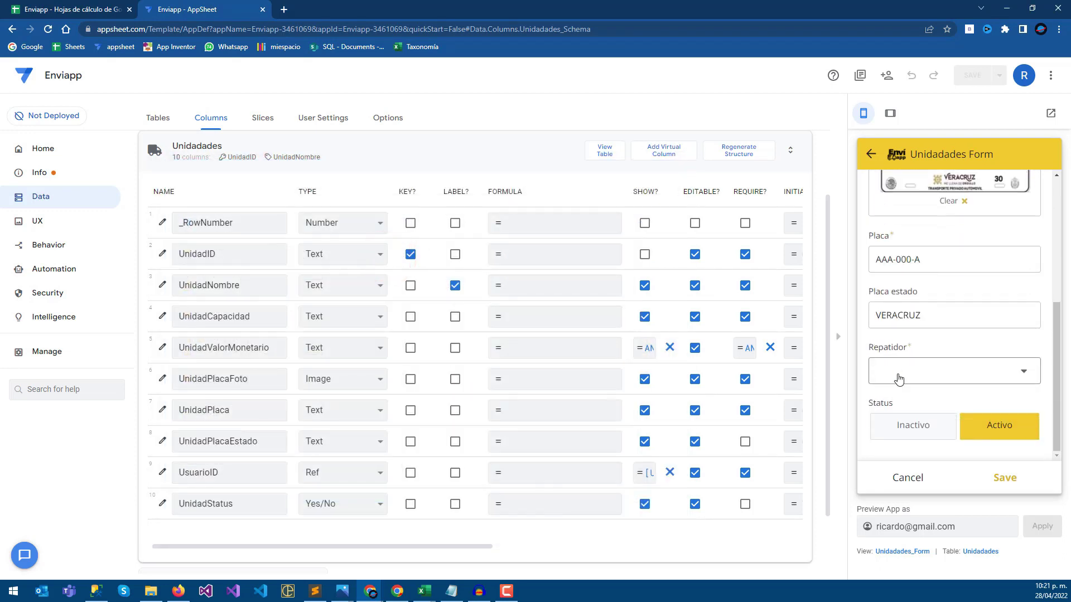
click(899, 380)
click(904, 216)
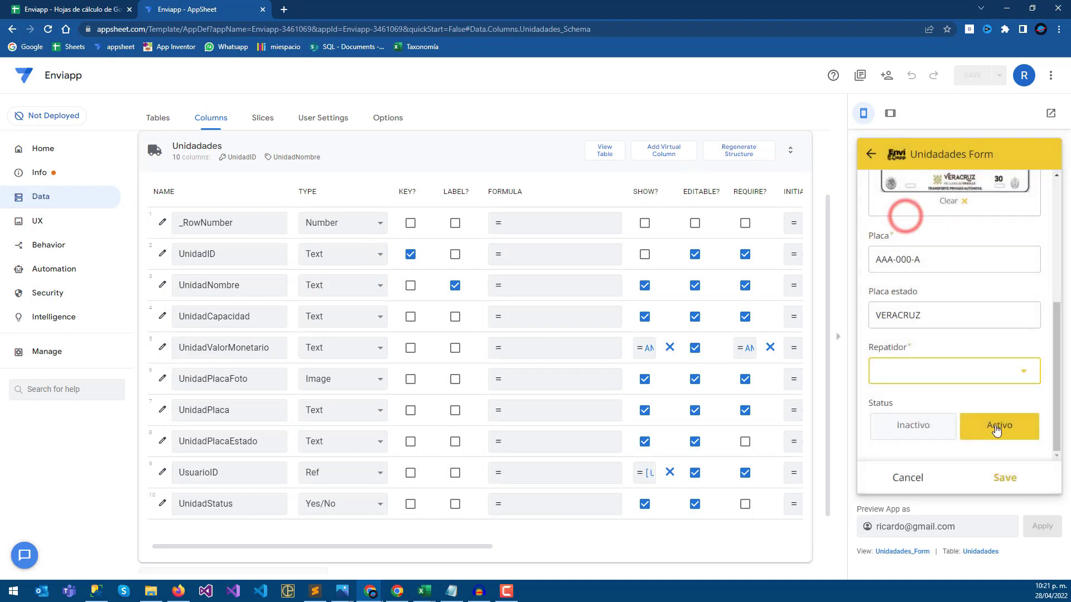
click(1004, 479)
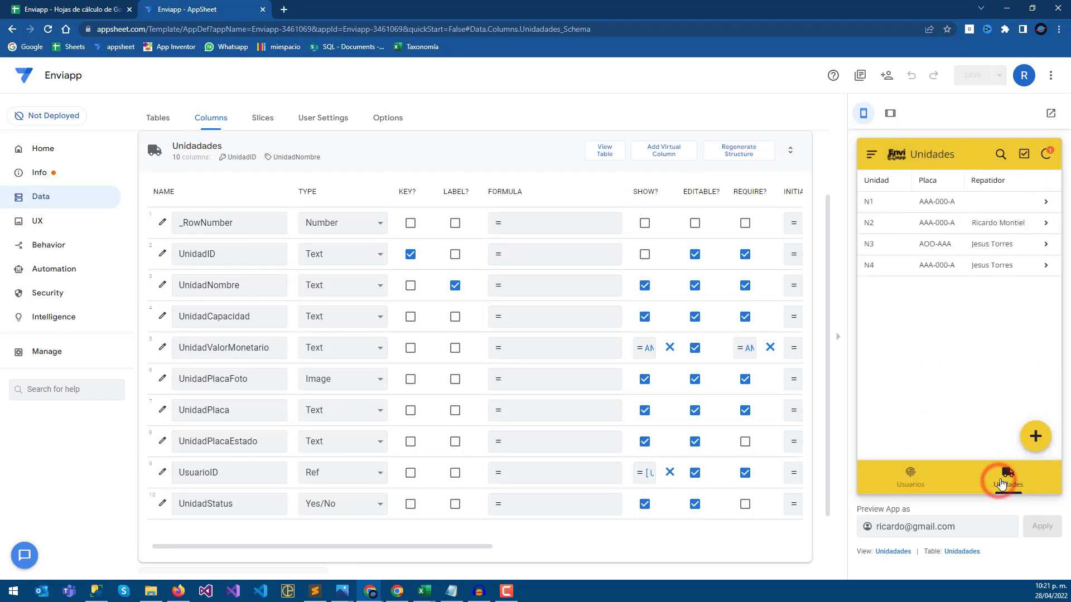
click(1047, 156)
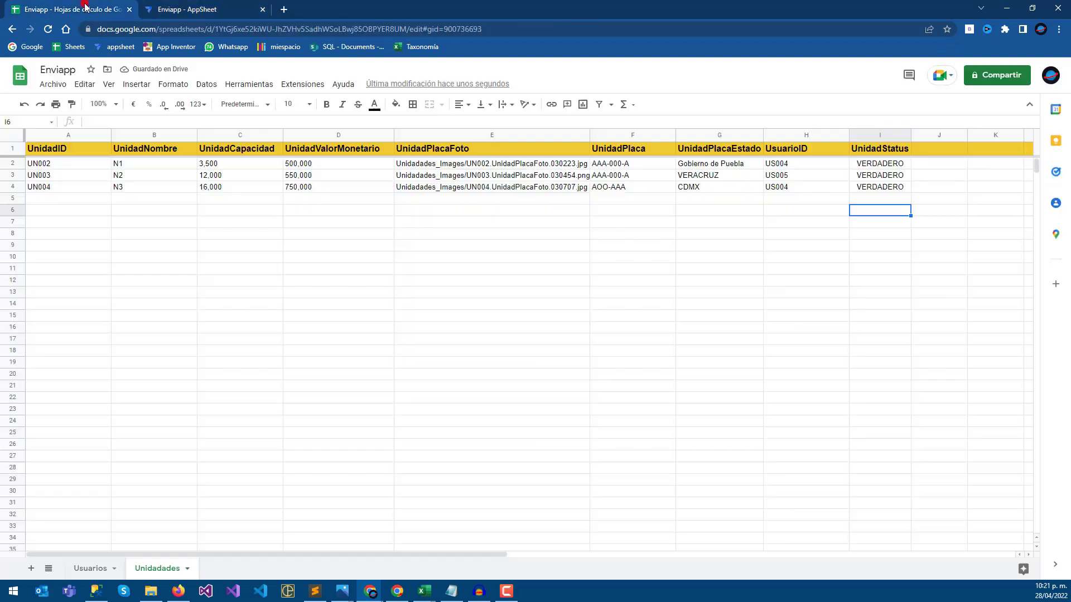
Step: Copy the administrator's e-mail from the Usuarios sheet of the Enviapp spreadsheet and apply it as the AppSheet preview user
click(90, 10)
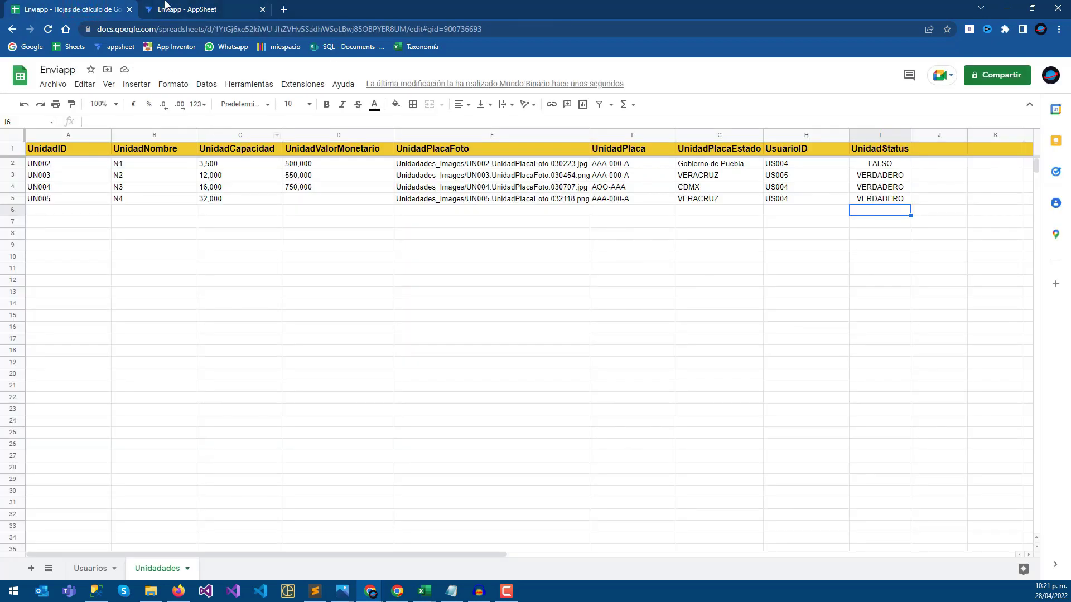
click(91, 568)
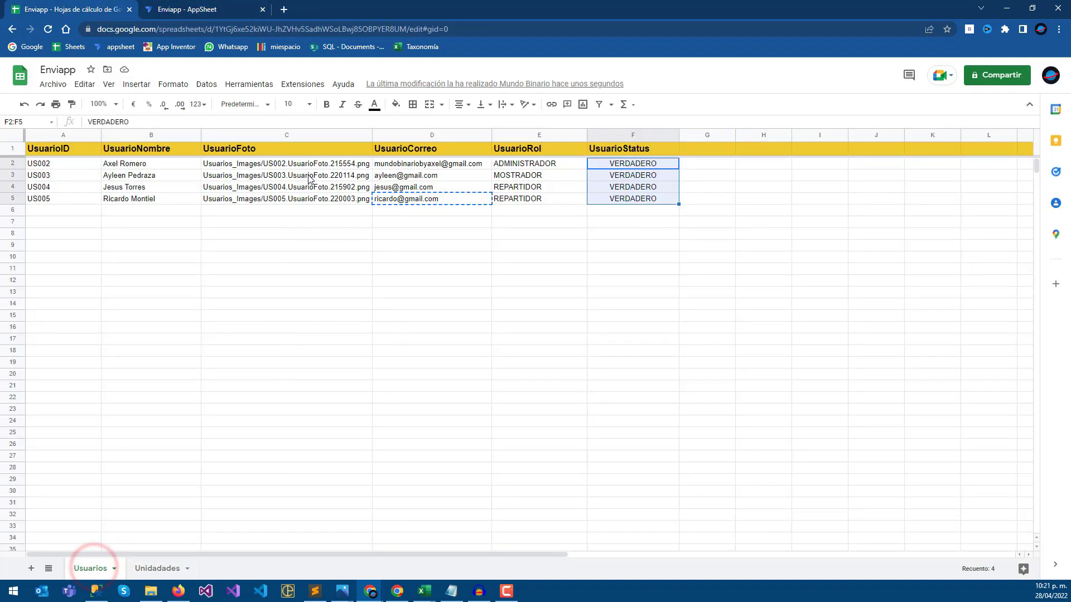
click(390, 167)
key(ctrl+c)
click(184, 9)
triple_click(984, 526)
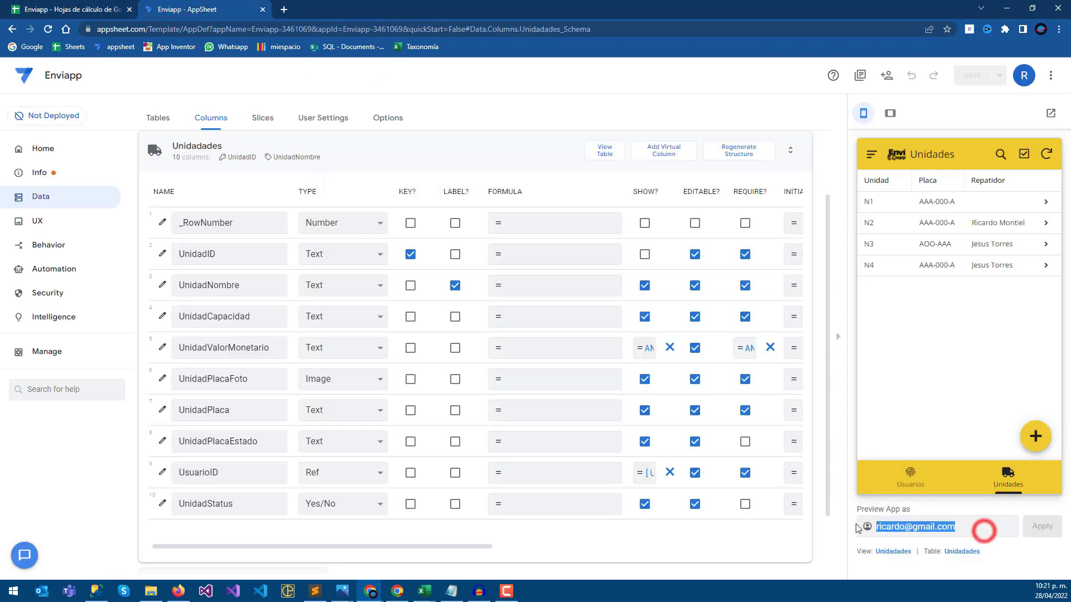
key(ctrl+v)
click(1042, 527)
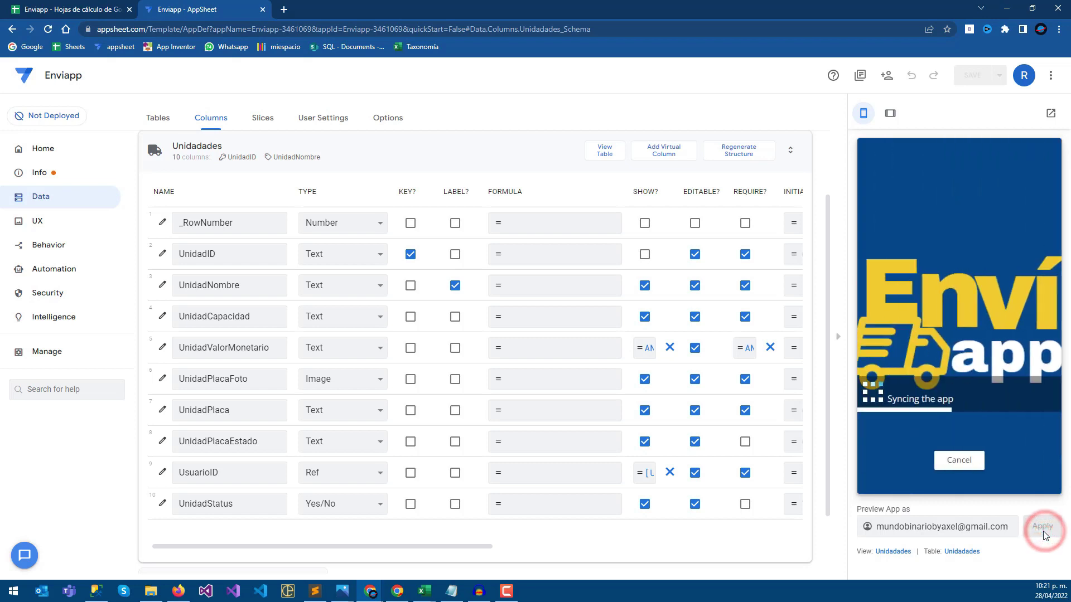
Step: Start a new Unidades record with unit N5, capacity 33,000 and the Puebla plate photo, leaving Valor empty
click(1034, 436)
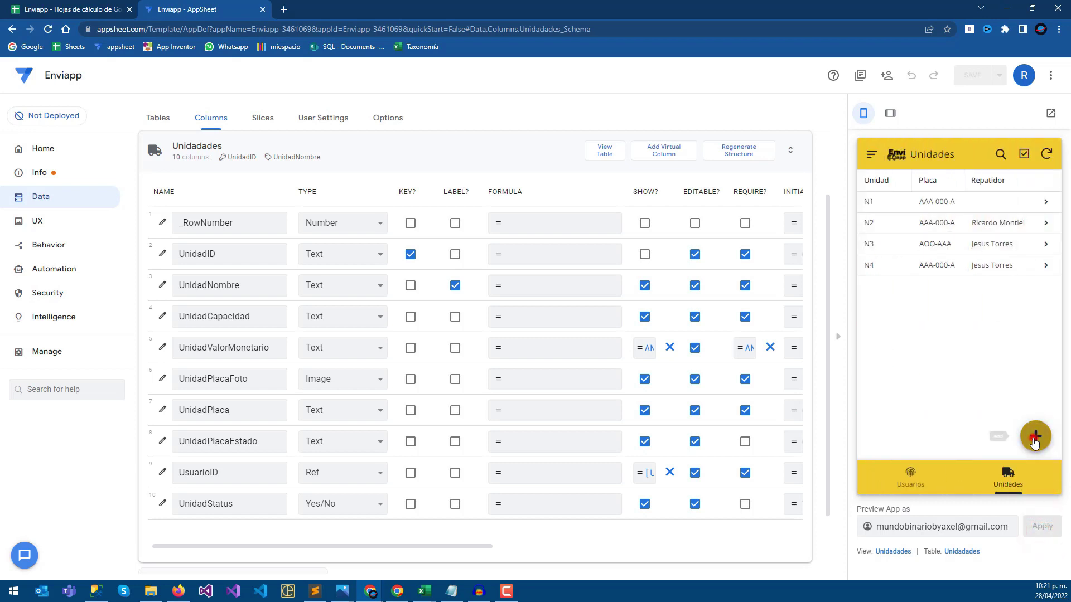
click(913, 222)
text(N54)
key(BackSpace)
key(Tab)
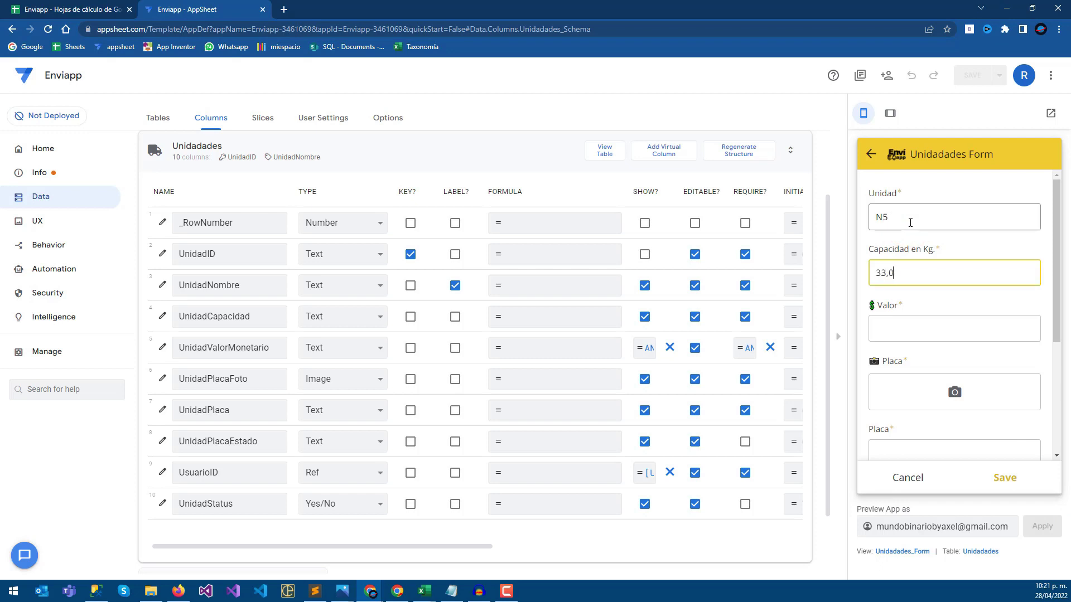
key(Tab)
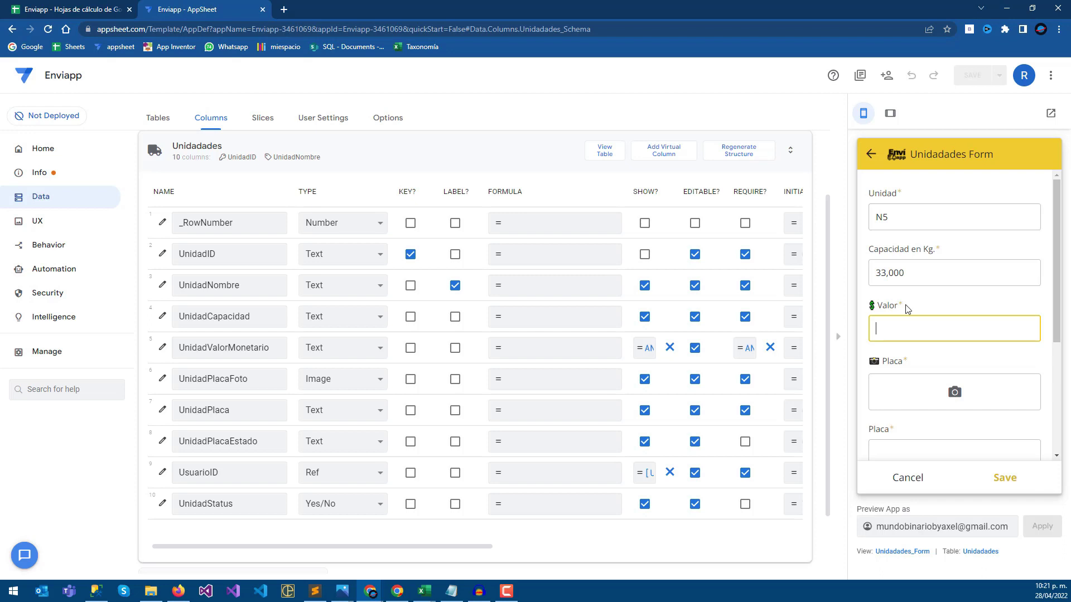
click(923, 392)
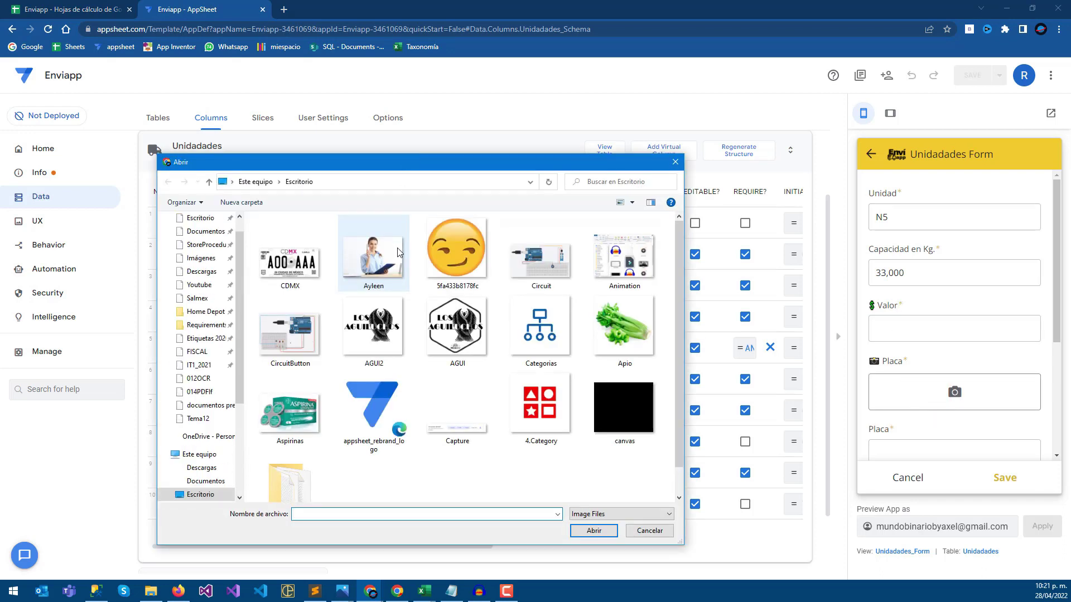
double_click(298, 266)
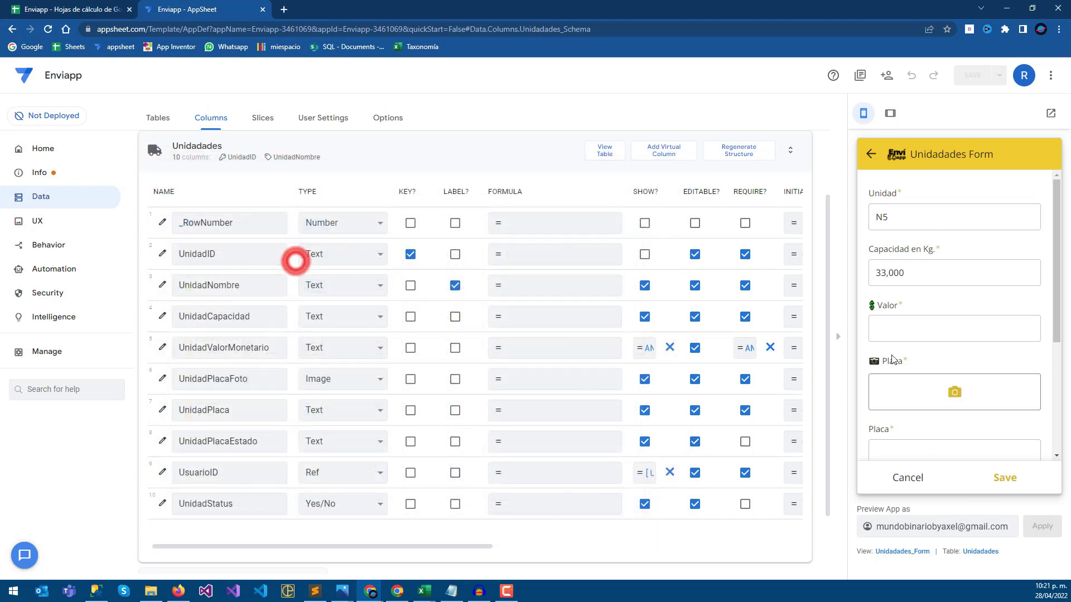
Step: Assign a delivery driver to unit N5, try saving without a Valor, and save the record with Valor 1,000,000
scroll(905, 375, down, 5)
click(905, 372)
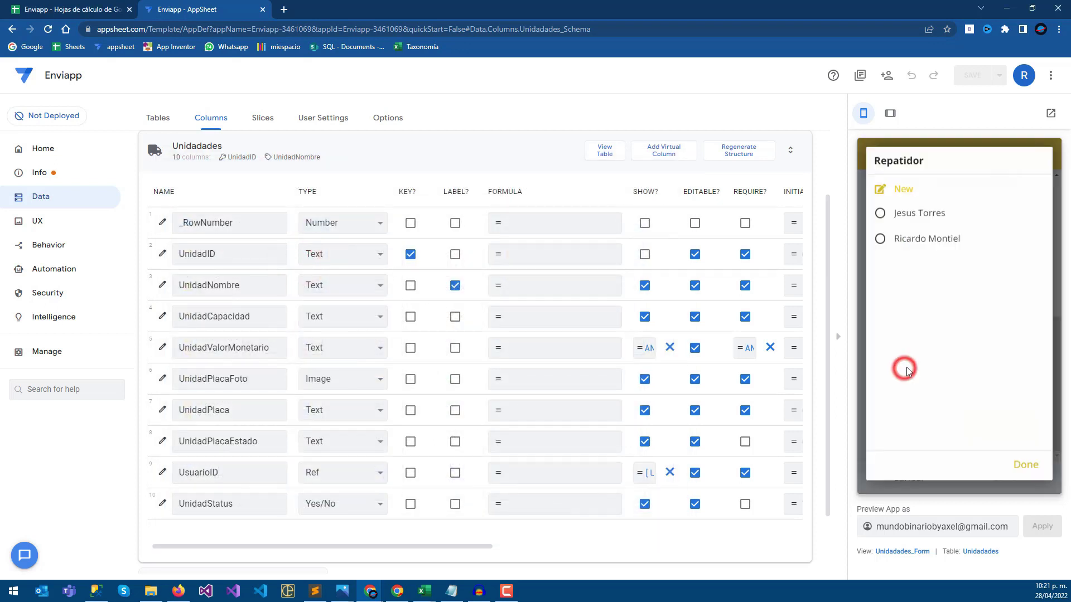
click(904, 215)
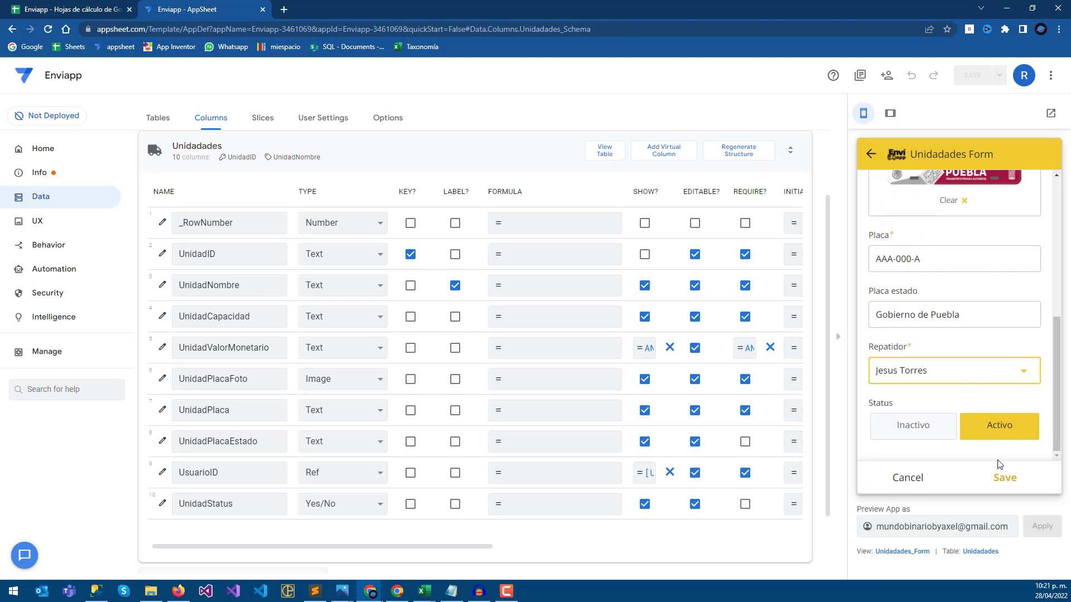
click(1004, 477)
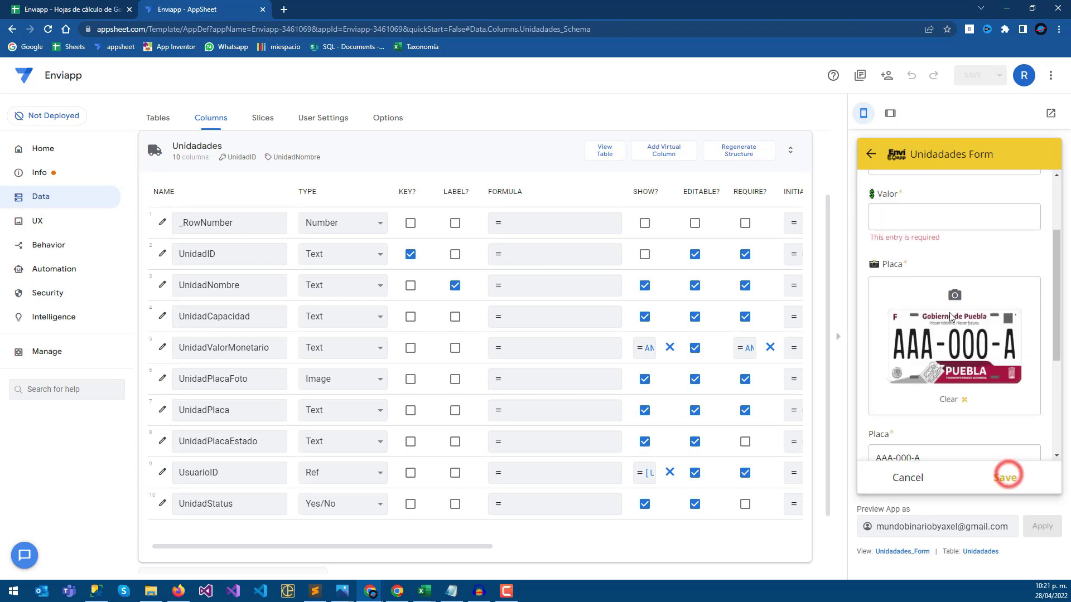
click(900, 218)
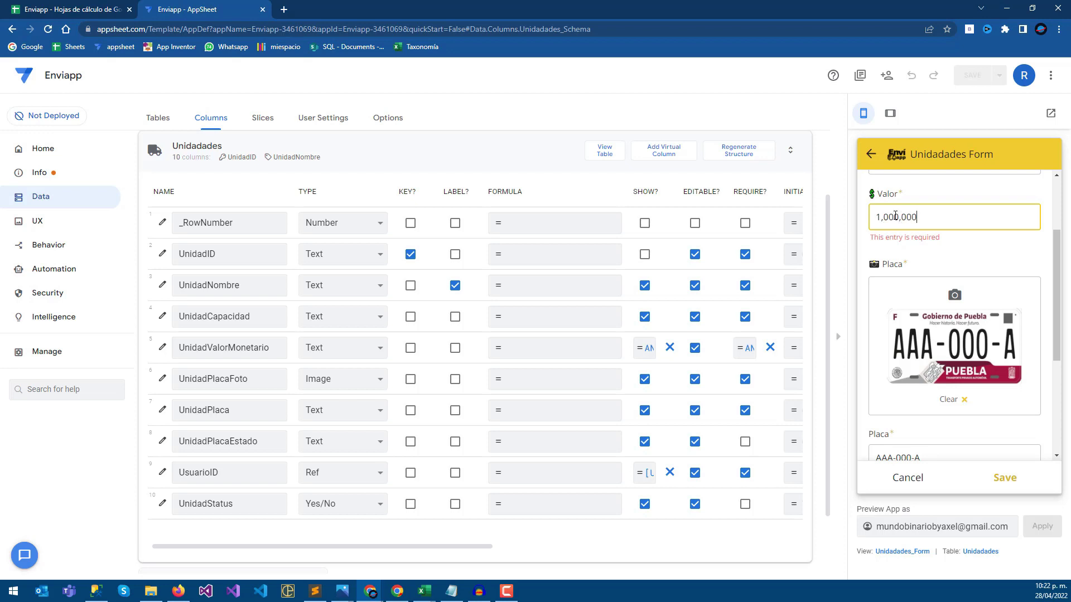
click(1005, 477)
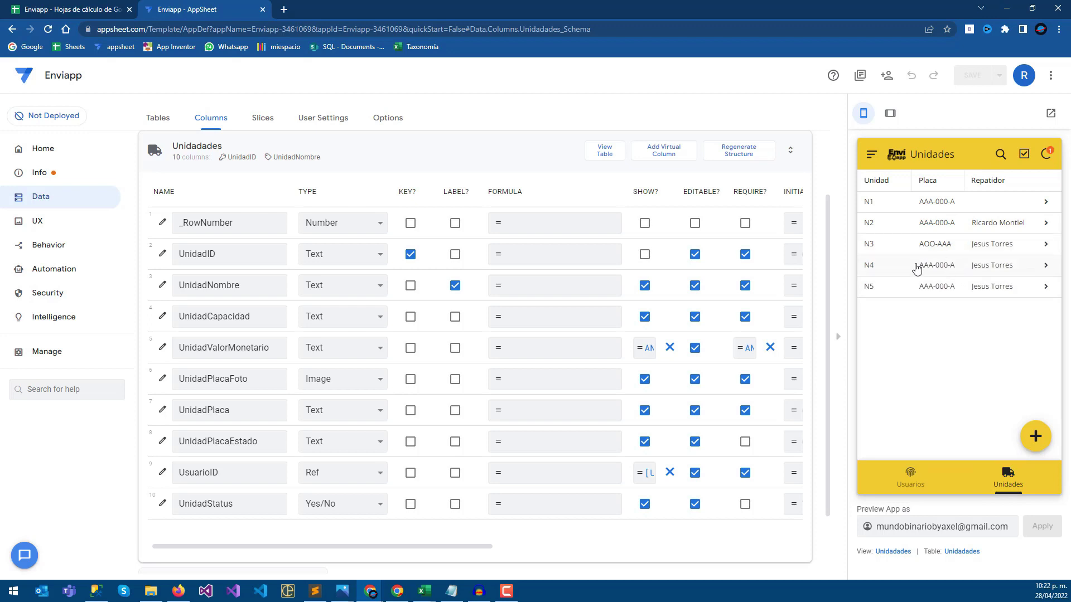
Step: Open the N4 record for editing in the preview and check its Valor field and the rest of the form
click(957, 269)
click(1034, 439)
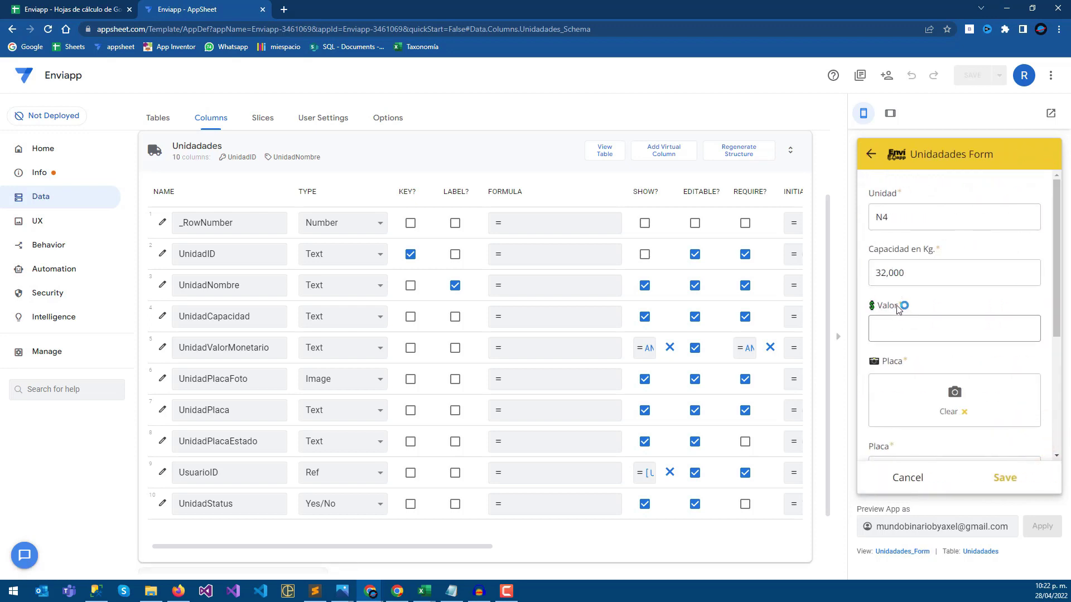
scroll(894, 342, down, 4)
scroll(892, 335, up, 4)
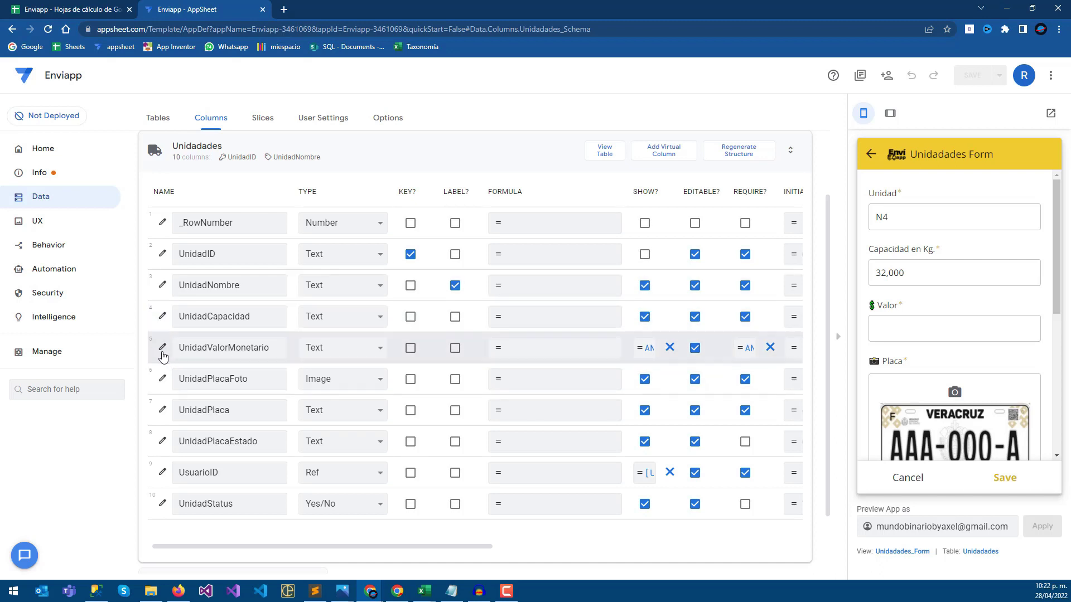
Step: Check the administrator's e-mail in the Usuarios sheet of the Enviapp spreadsheet and return to AppSheet
click(76, 9)
click(429, 167)
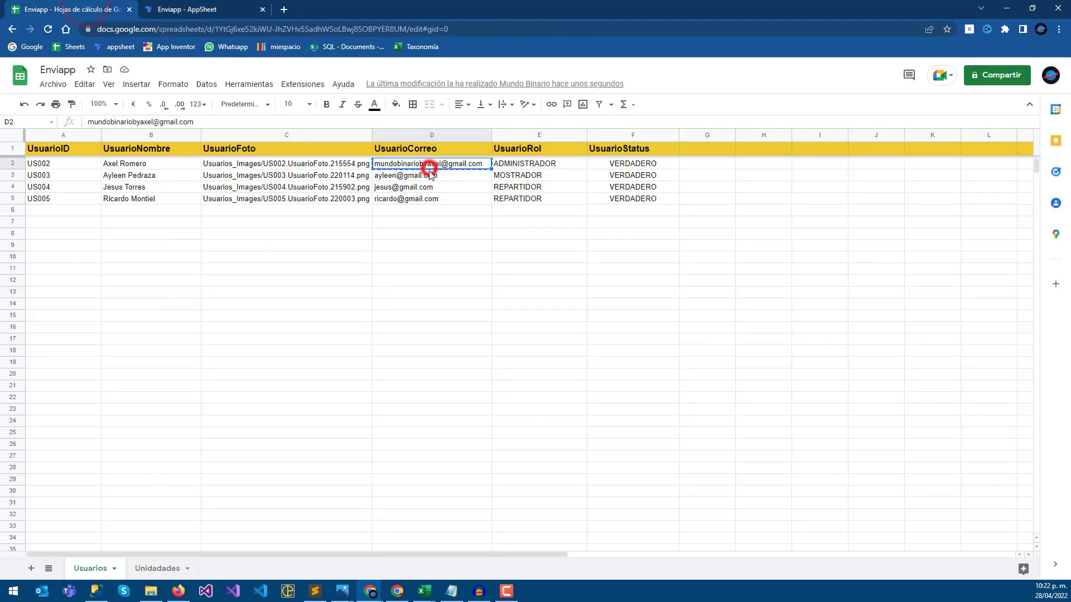
key(ctrl+Tab)
Step: View the UnidadStatus column settings, including the Yes/No display values, and close them
scroll(179, 474, down, 2)
click(162, 426)
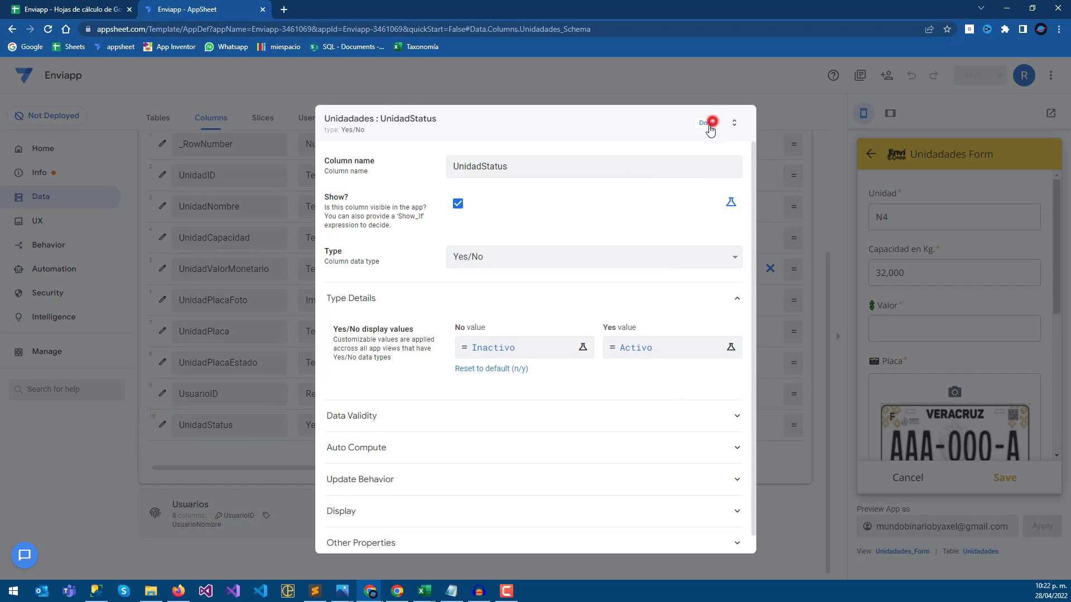
click(708, 124)
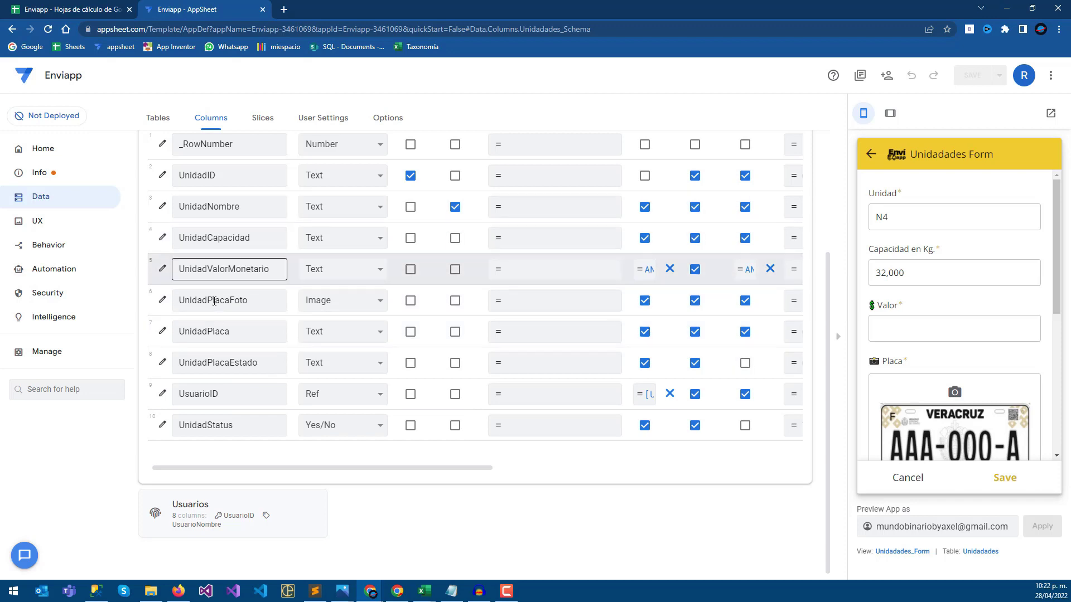
drag(191, 331, 254, 368)
click(222, 366)
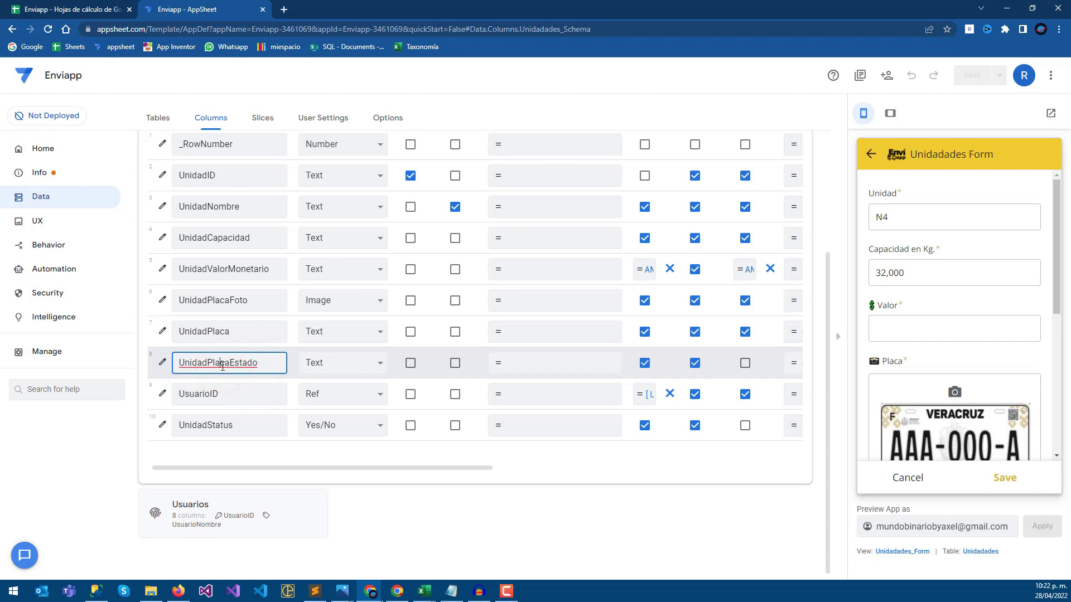